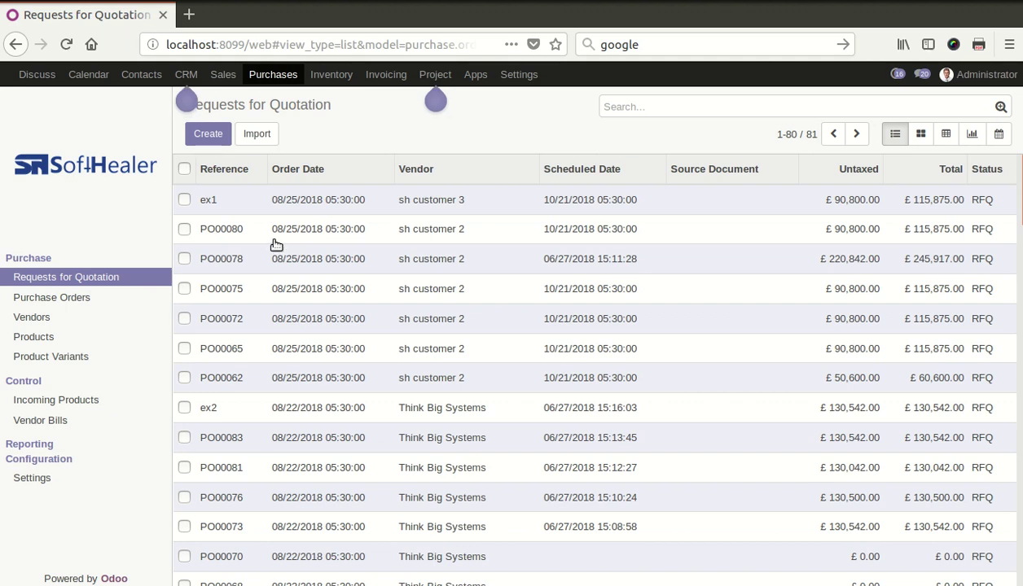
- Open the Administrator user's record from Settings > Users for editing
click(269, 78)
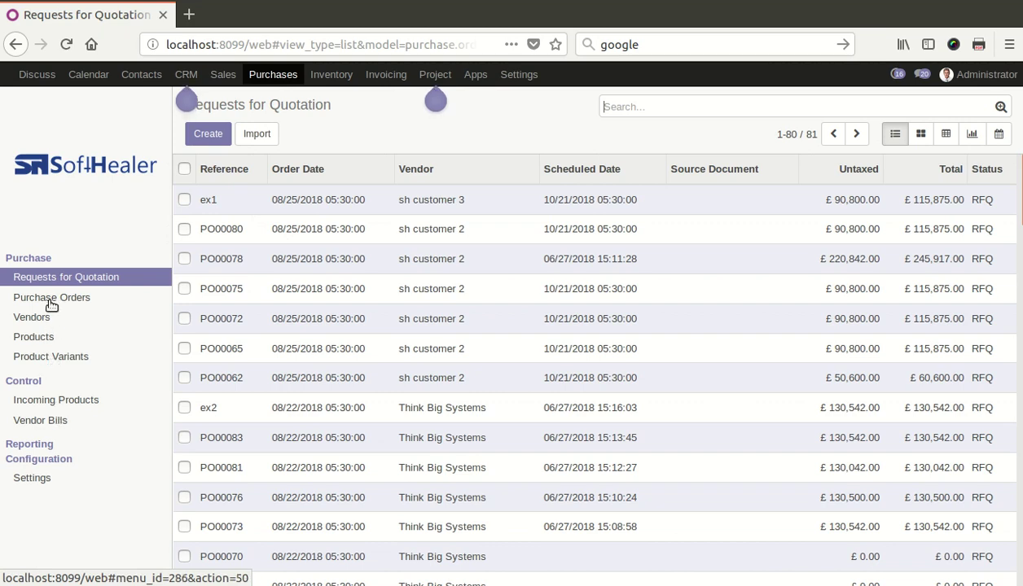
click(506, 75)
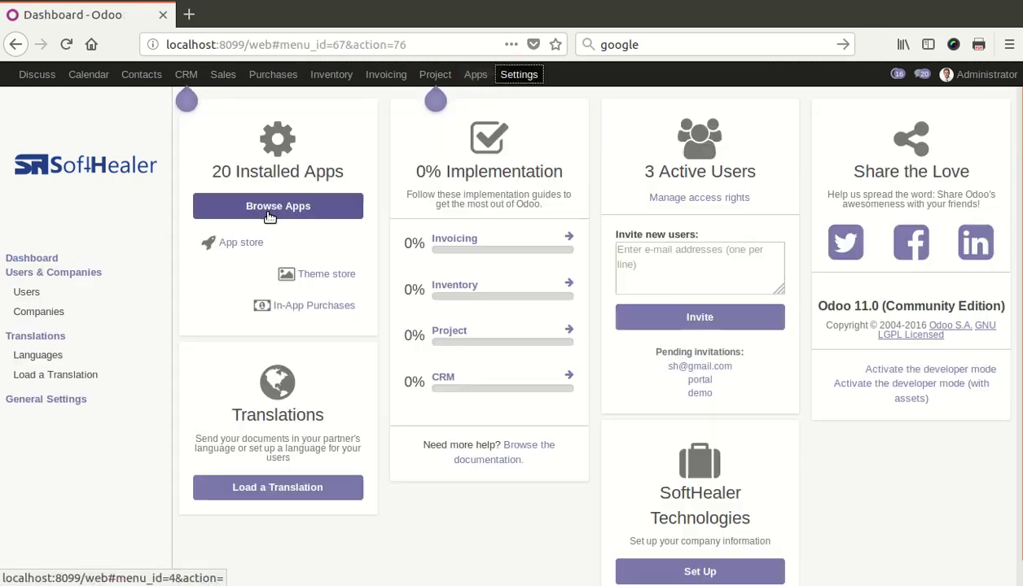
click(94, 295)
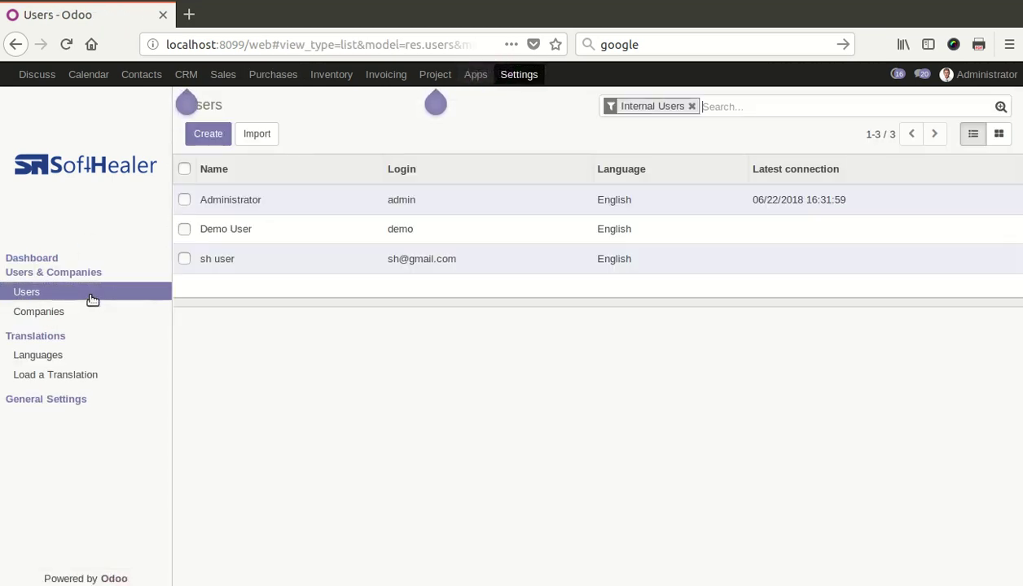
click(244, 201)
click(202, 131)
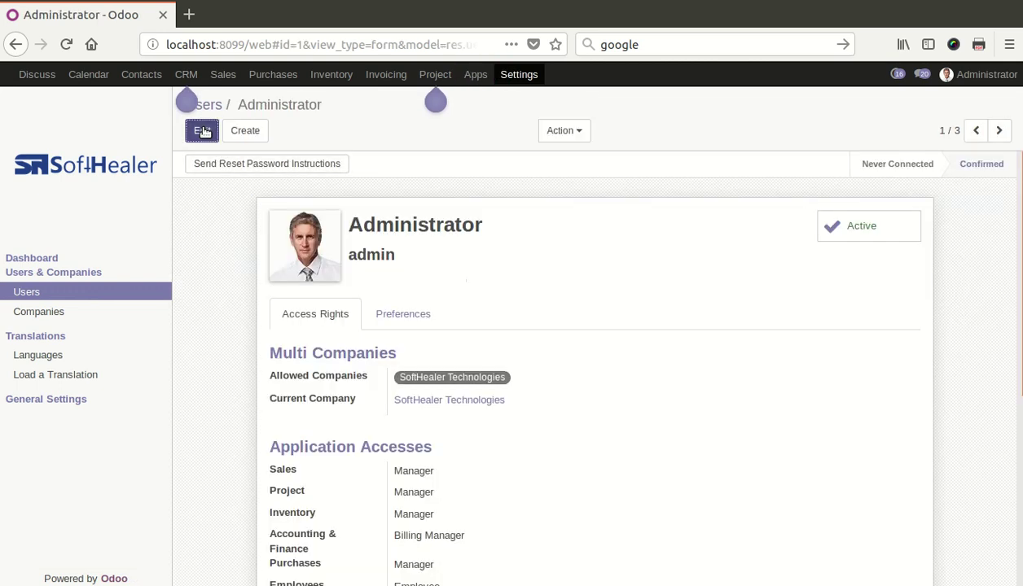
- Tick Import Purchase Order under Other, save the user, and reload the page
scroll(438, 326, down, 1)
scroll(438, 363, down, 3)
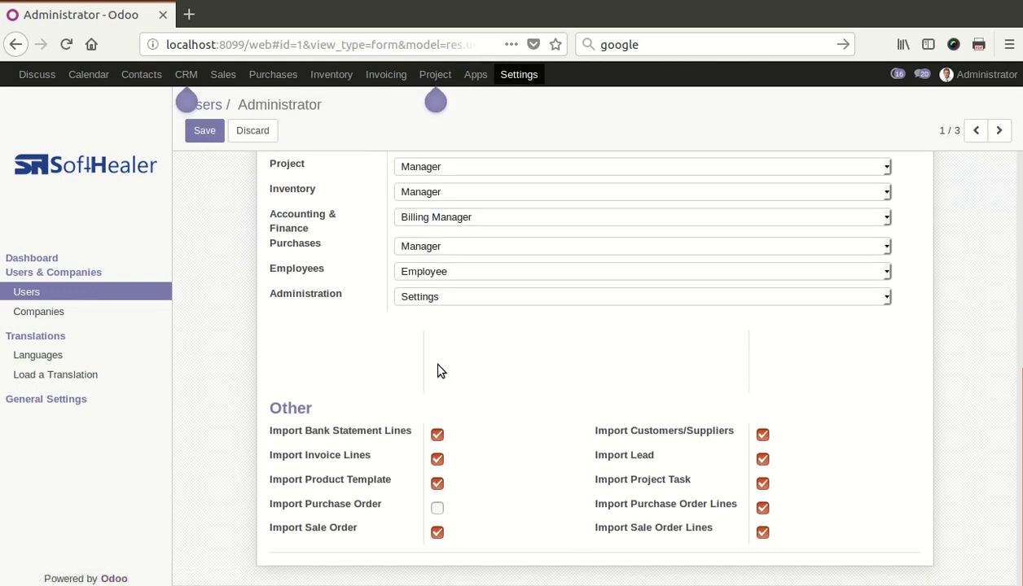
click(438, 509)
click(204, 131)
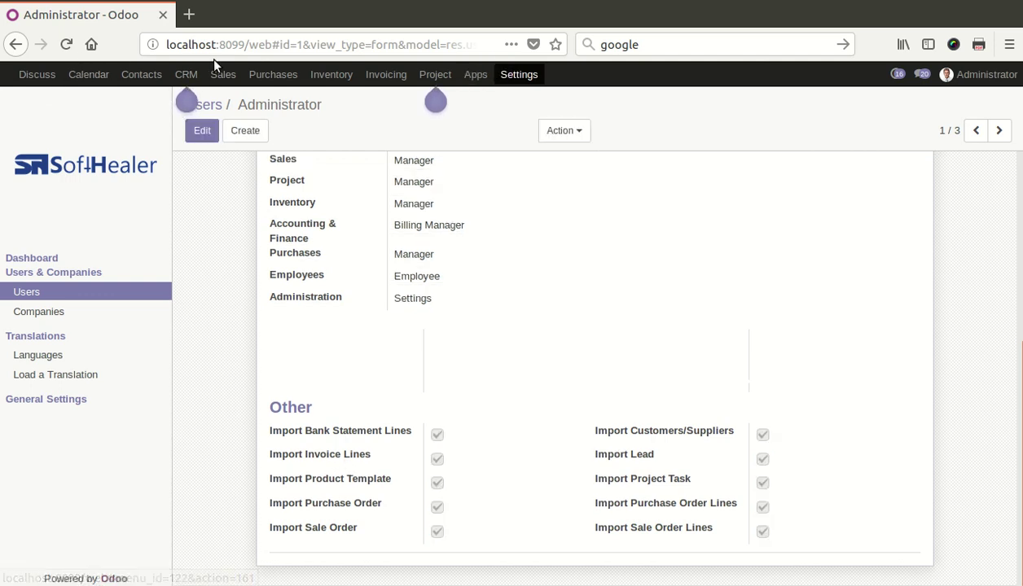
click(66, 44)
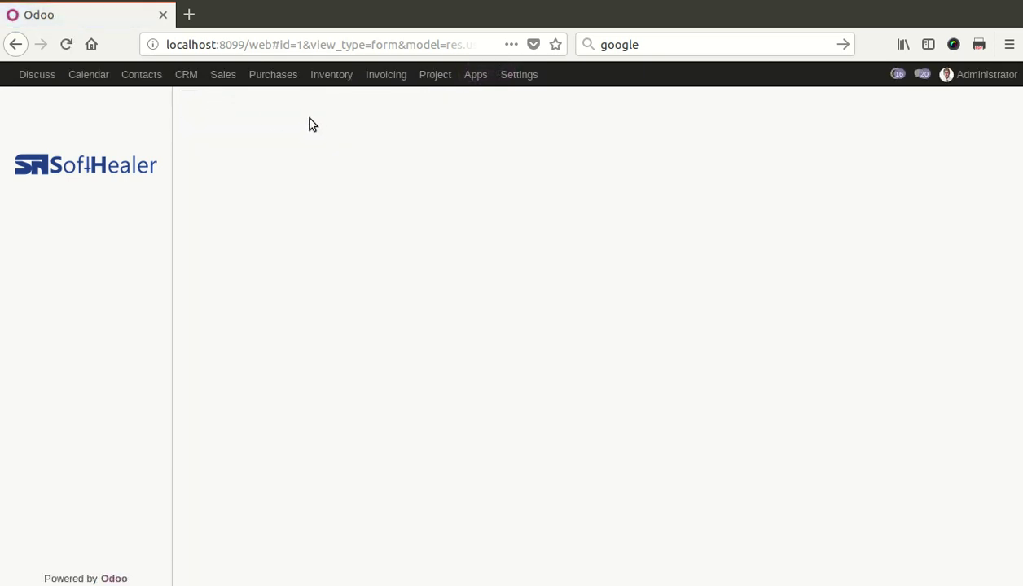
- From Purchases, launch Import Purchase Order and upload import_po_csv.csv
click(267, 78)
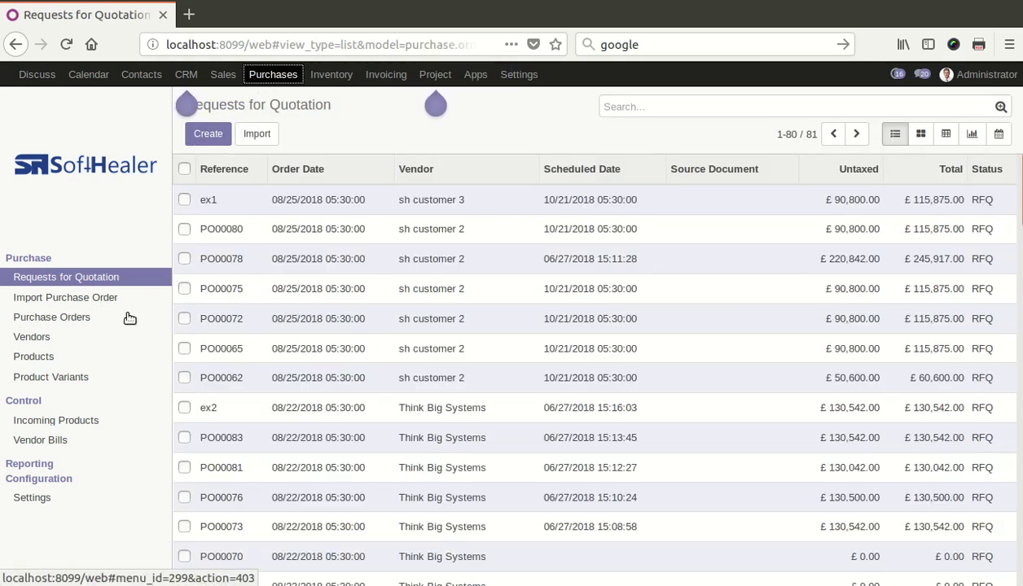
click(101, 302)
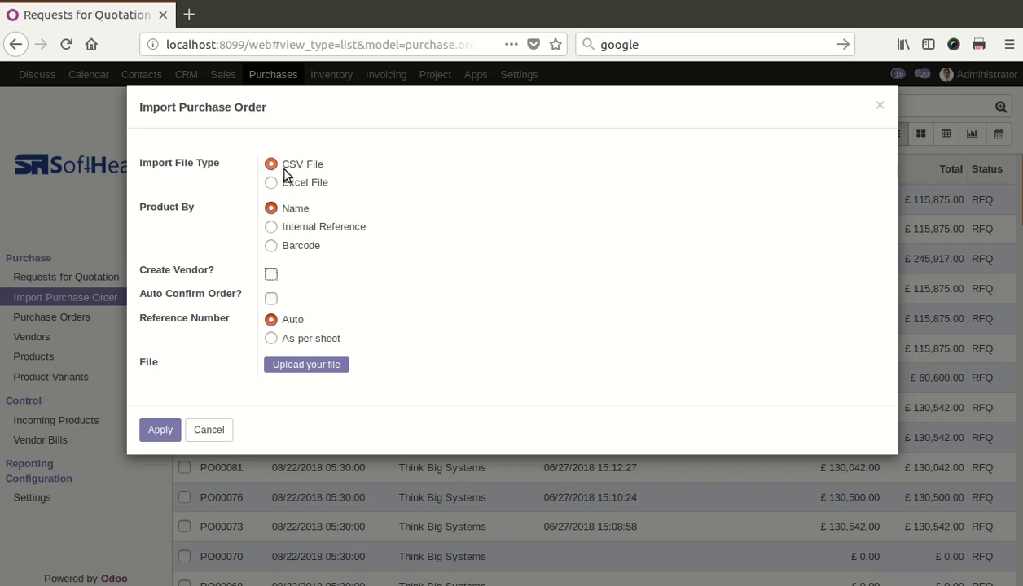
click(303, 362)
double_click(205, 99)
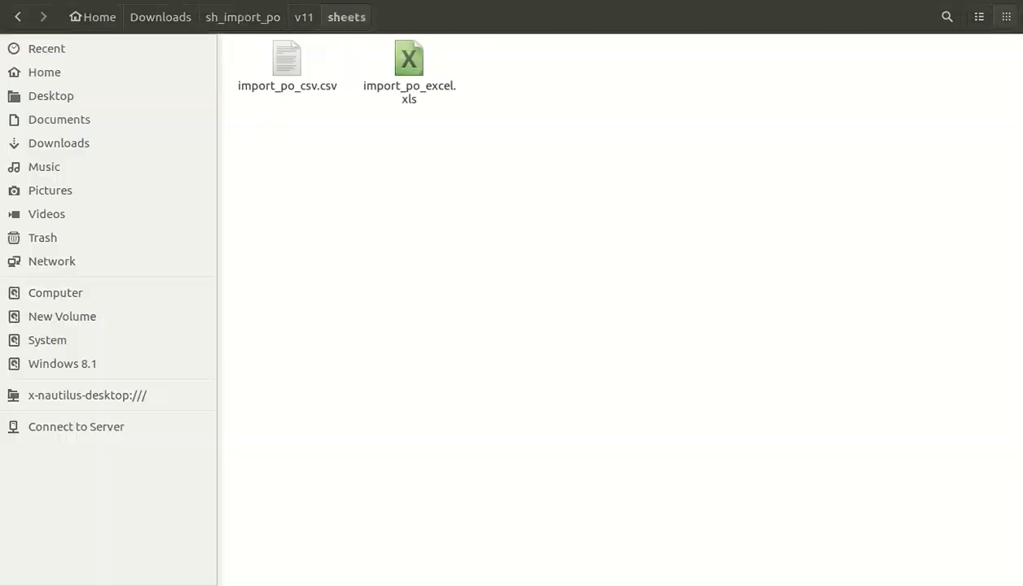
- Open import_po_csv.csv in LibreOffice Calc with the default Text Import settings
double_click(292, 83)
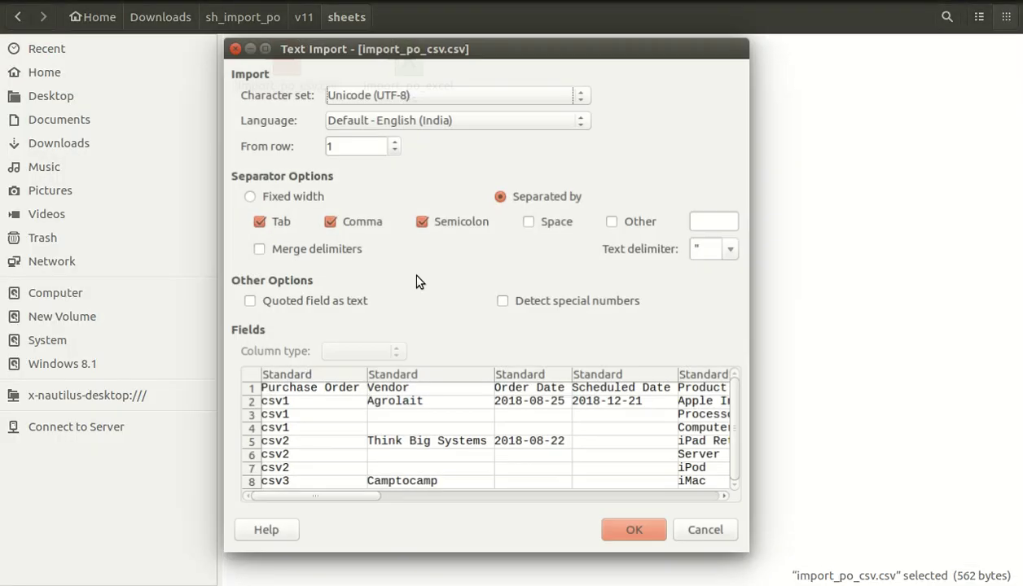
click(632, 529)
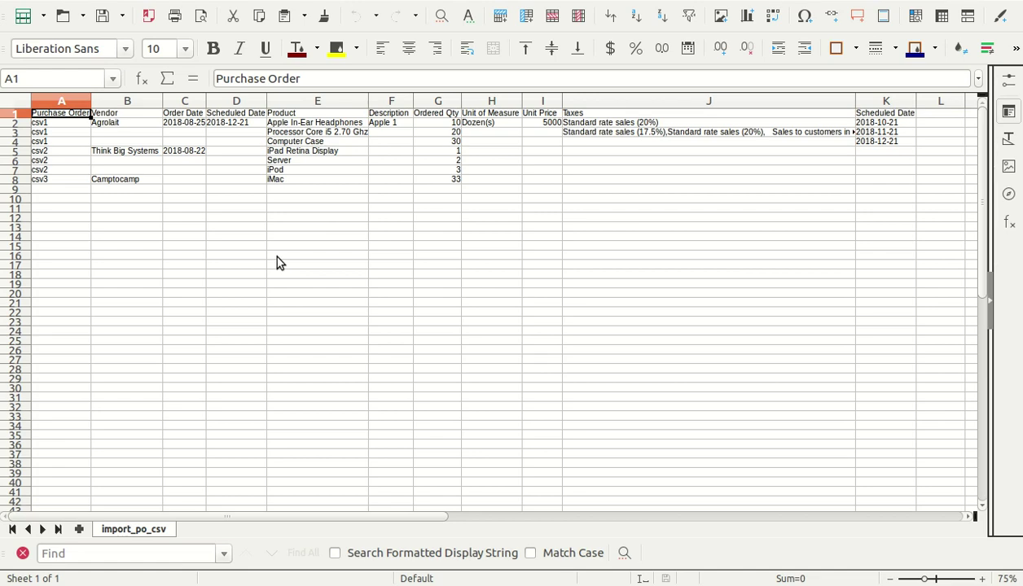
ctrl+scroll(293, 279, up, 5)
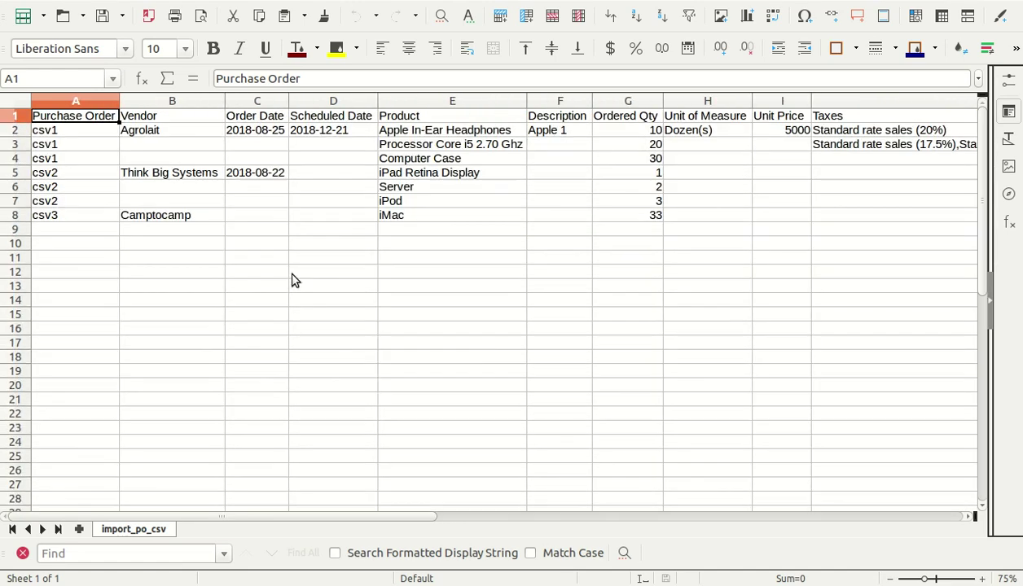
ctrl+scroll(293, 280, up, 1)
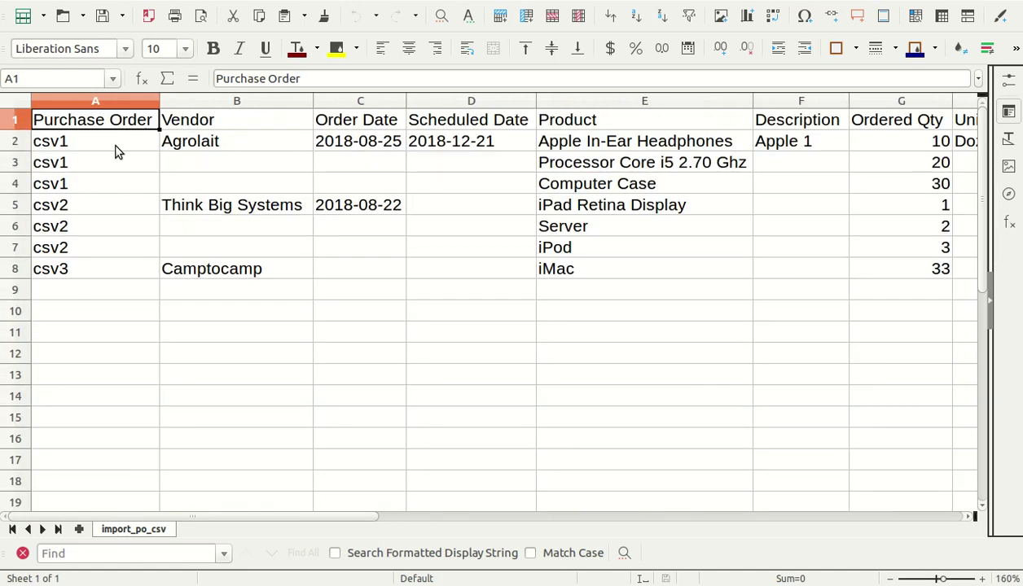
- Select the header and three csv1 lines across all columns (A1:K4)
key(shift+Down)
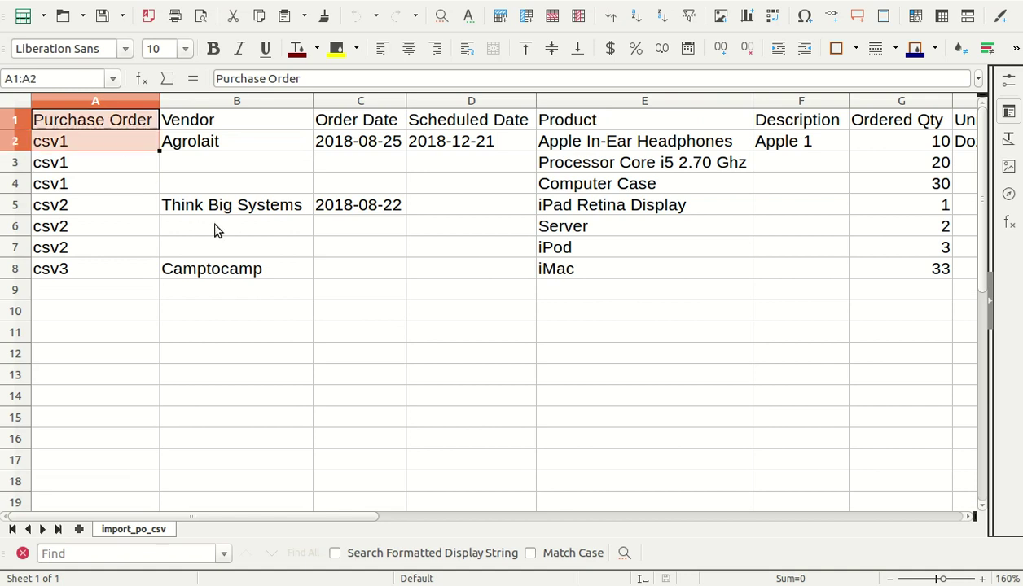
key(shift+Down)
key(shift+Down)
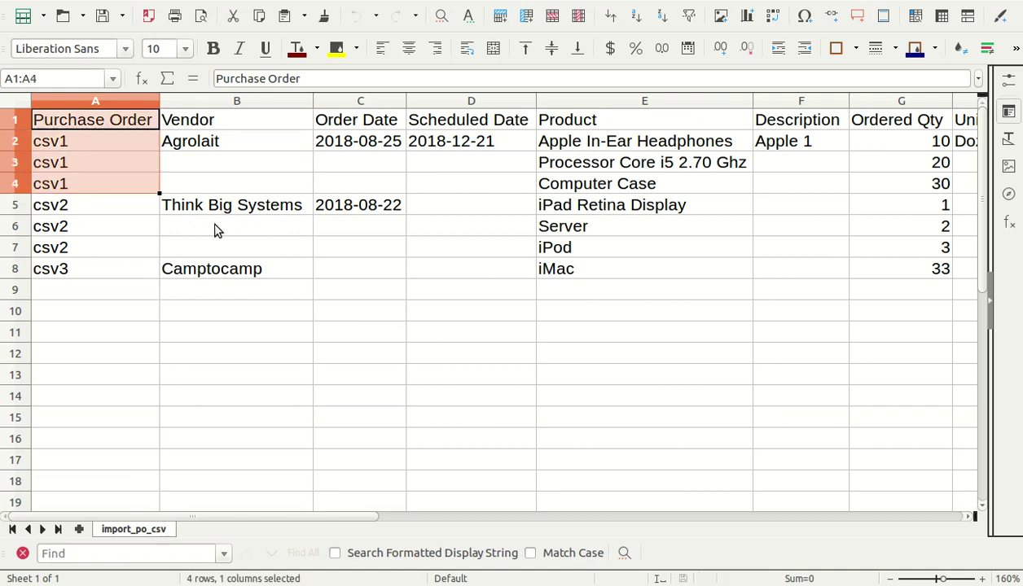
key(shift+Right)
key(shift+Right)
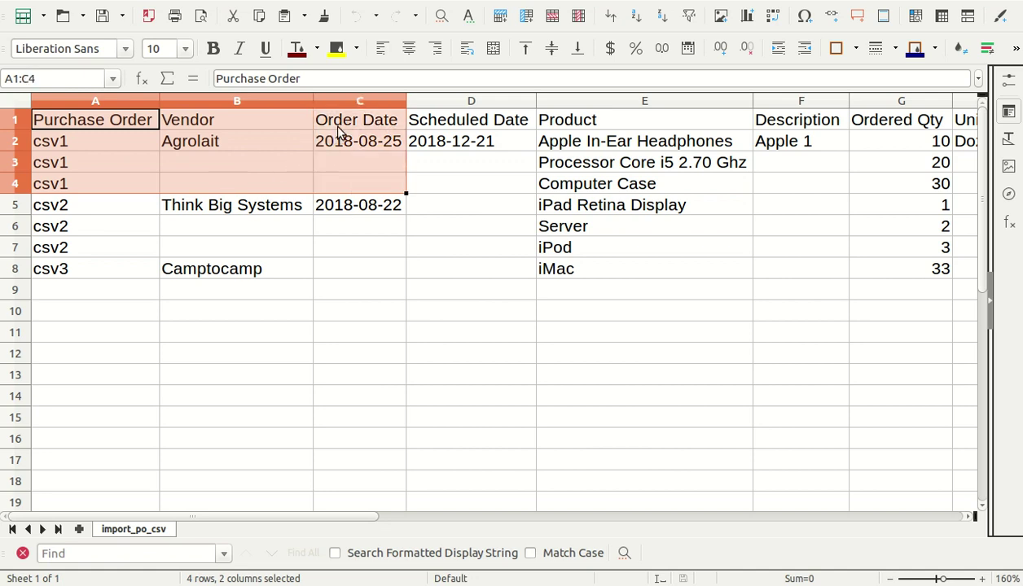
key(shift+Right)
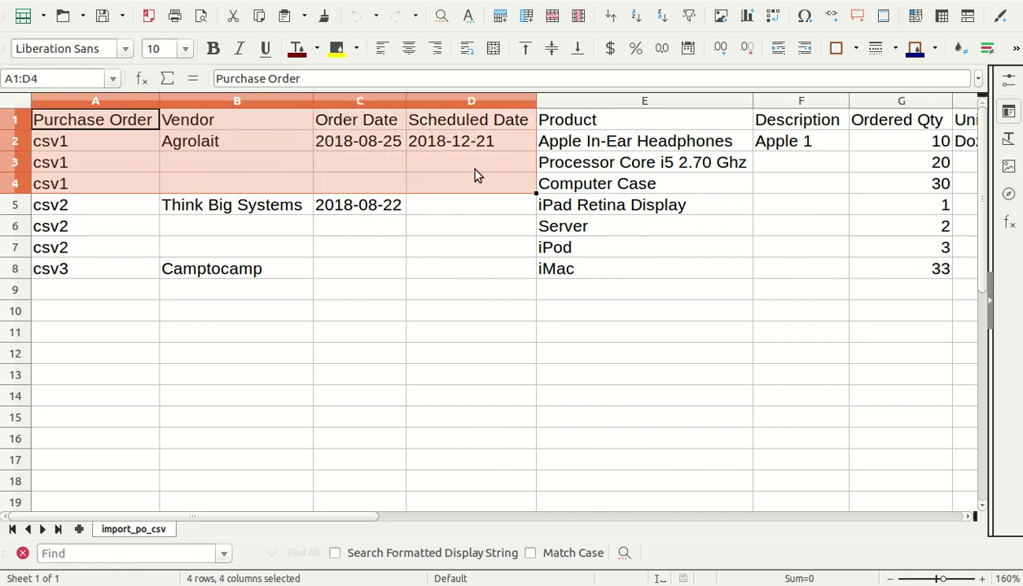
key(shift+Right)
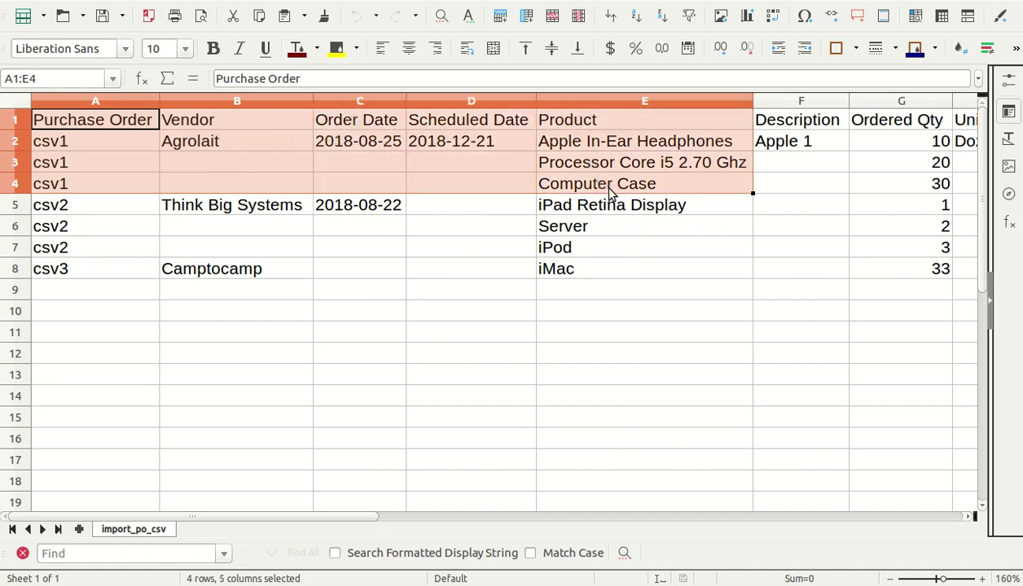
key(shift+Right)
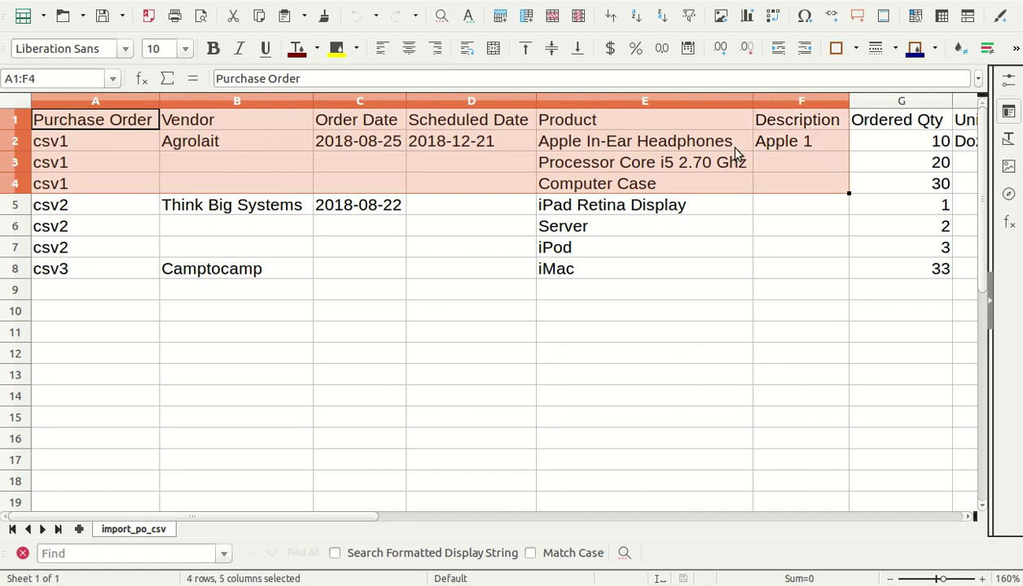
key(shift+Right)
key(shift+Right)
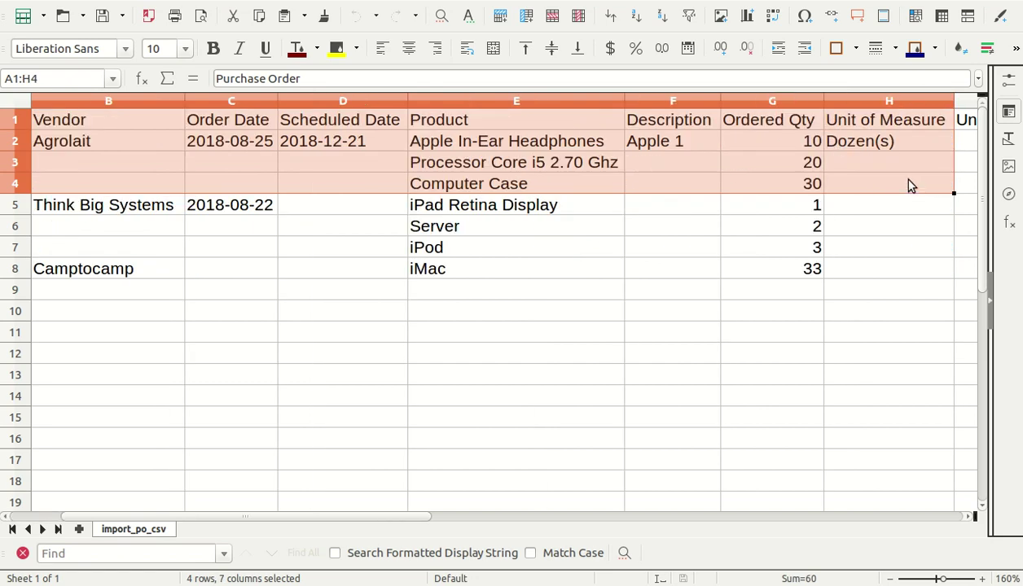
key(shift+Right)
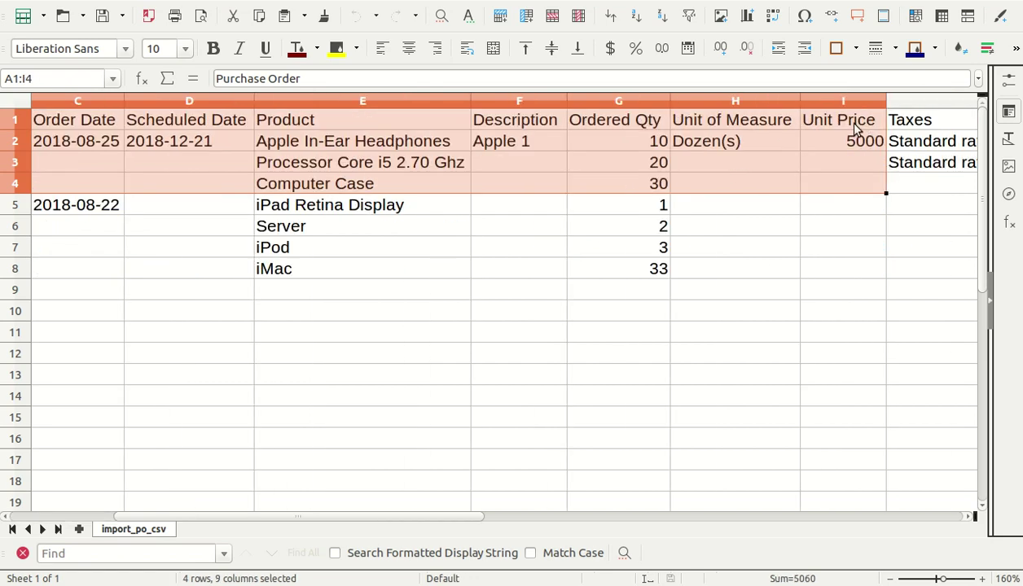
key(shift+Right)
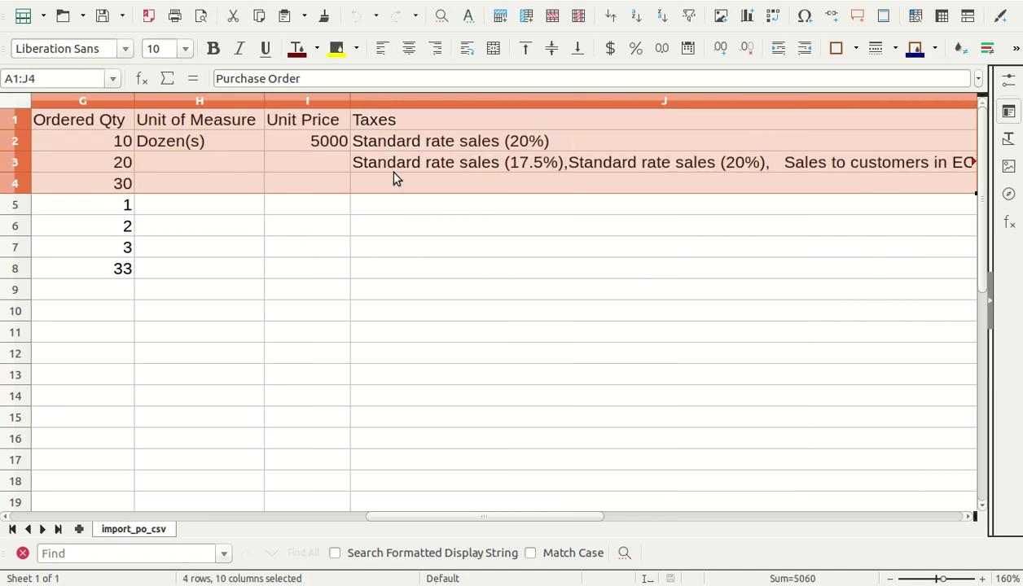
key(shift+Right)
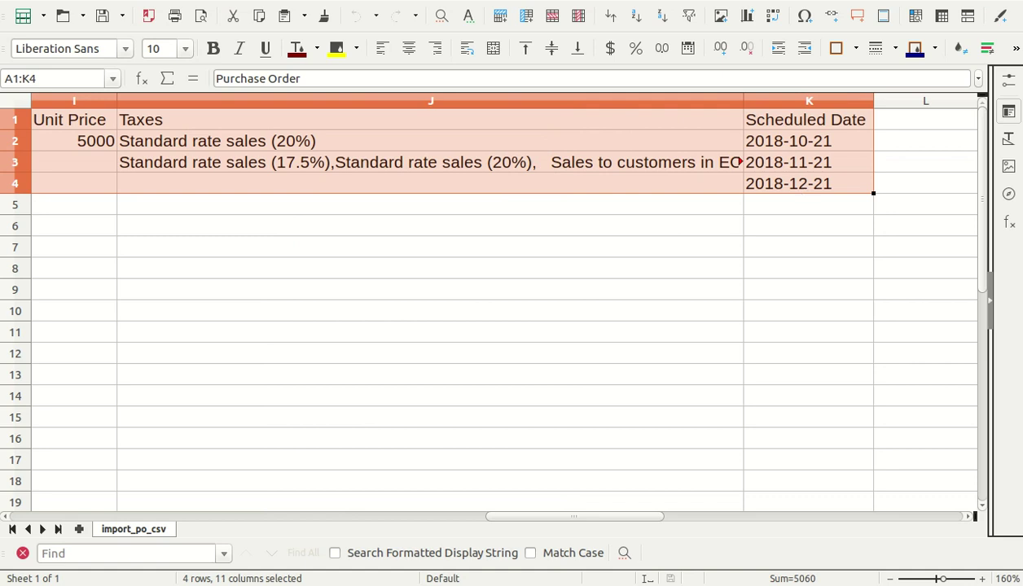
- Run the purchase order import in Odoo and dismiss the success message
click(8, 161)
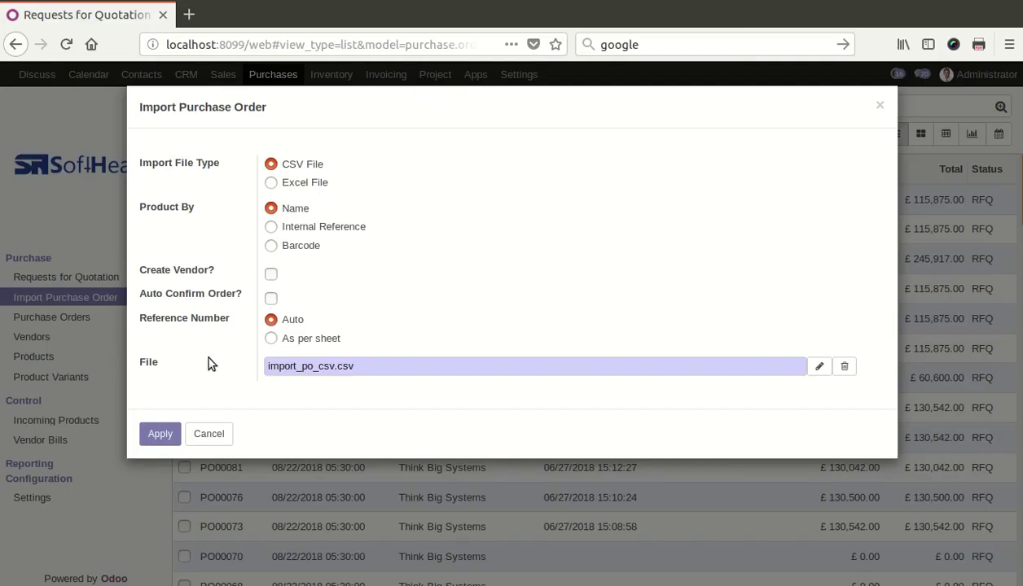
click(163, 436)
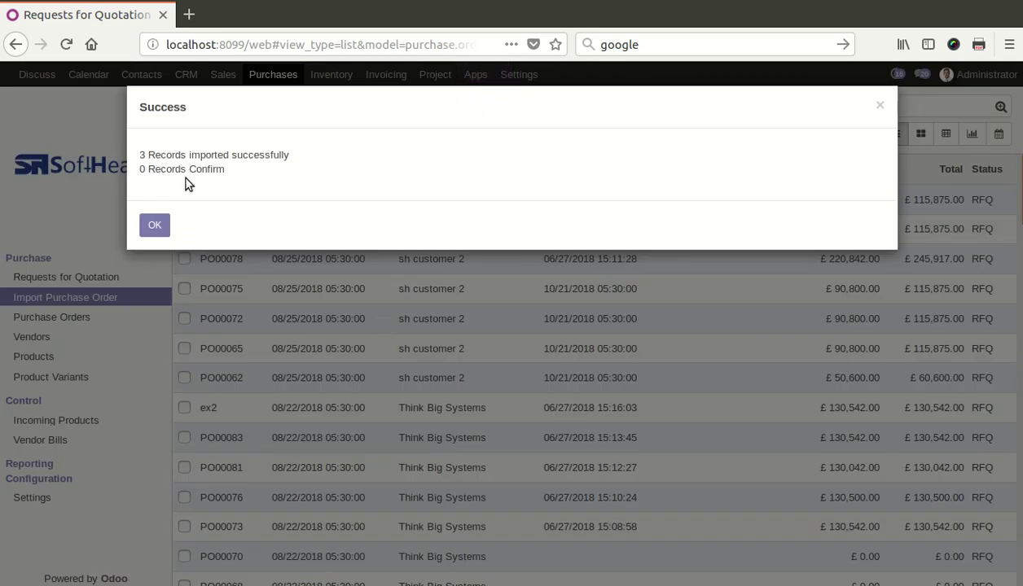
click(155, 228)
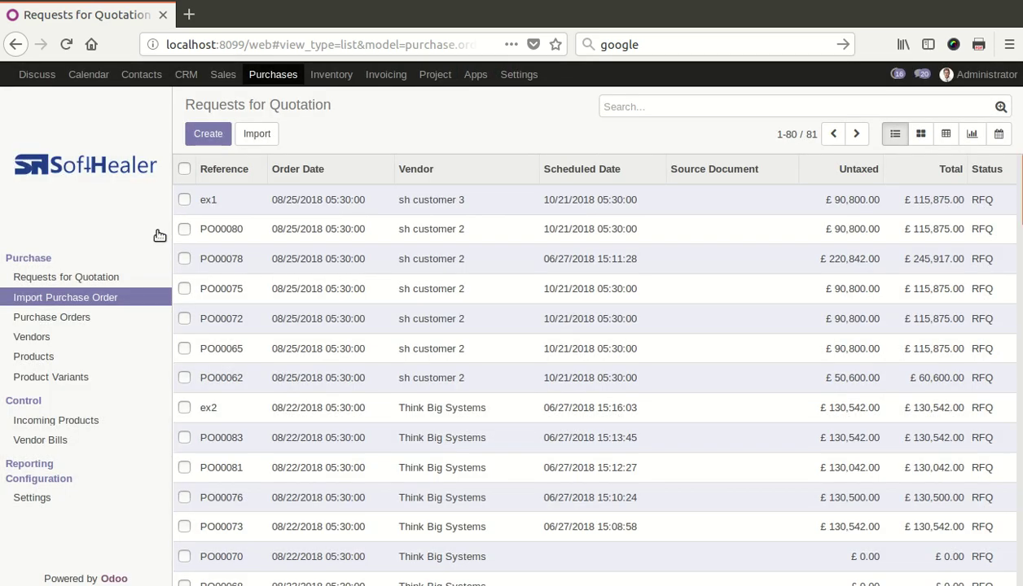
- Sort Requests for Quotation by reference, newest first, and open PO00088's product lines
click(80, 281)
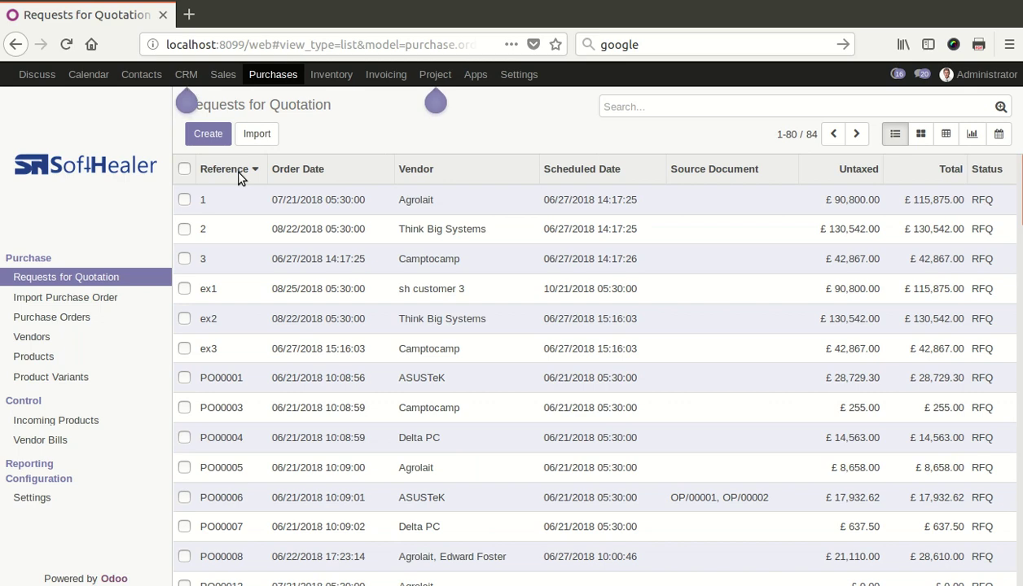
click(239, 171)
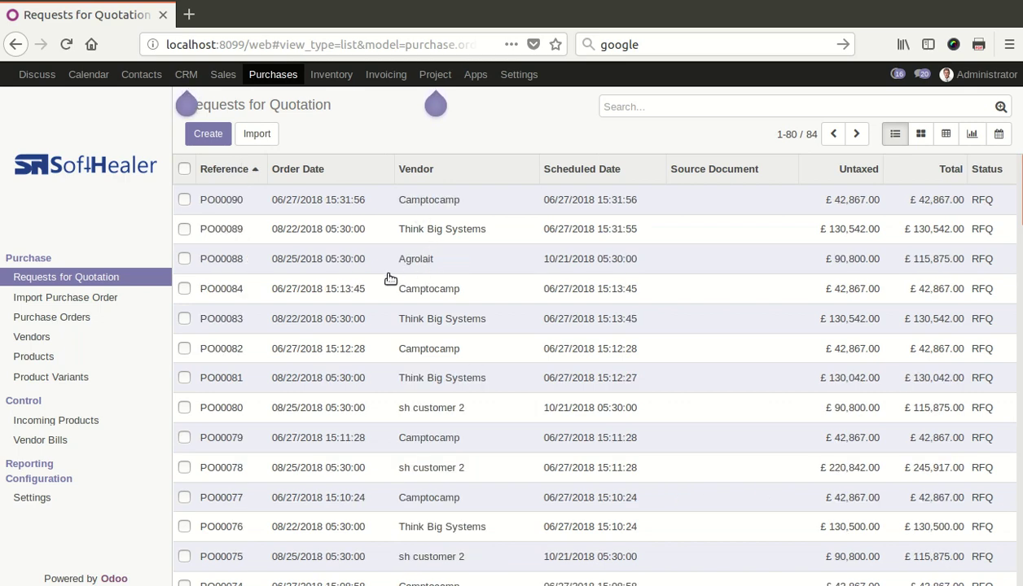
click(346, 261)
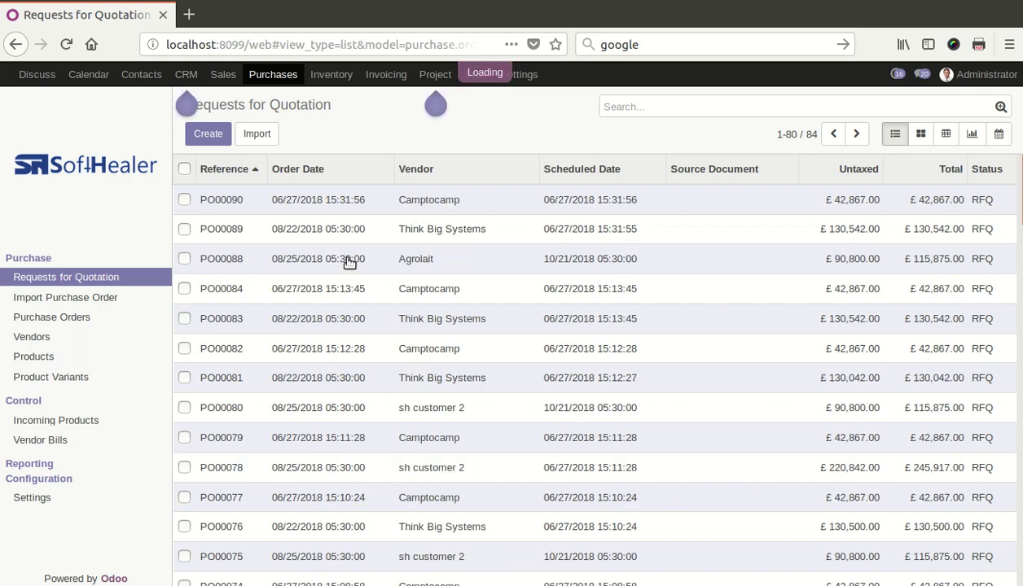
scroll(329, 273, down, 2)
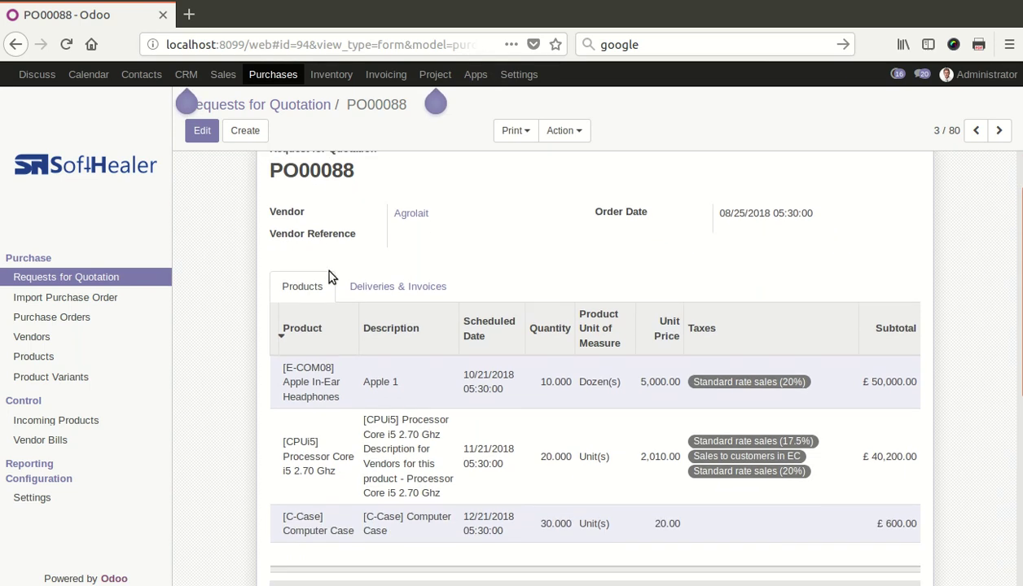
scroll(329, 271, down, 2)
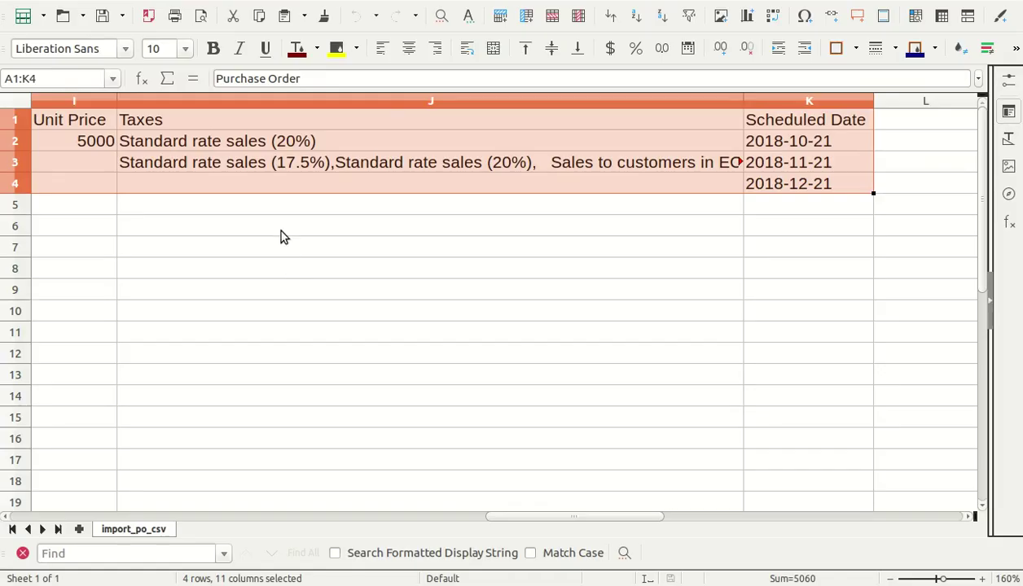
- Step through the first csv1 line's values in row 2, then return to PO00088
click(280, 235)
click(283, 143)
key(shift+Left)
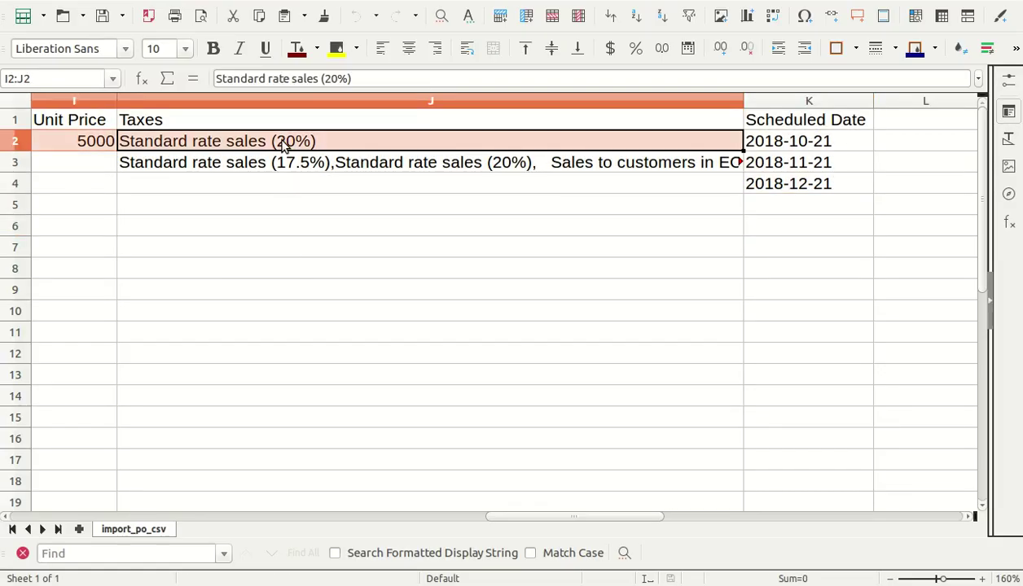
key(shift+Left)
key(shift+Left)
key(shift+Left)
key(shift+Left)
key(shift+Left)
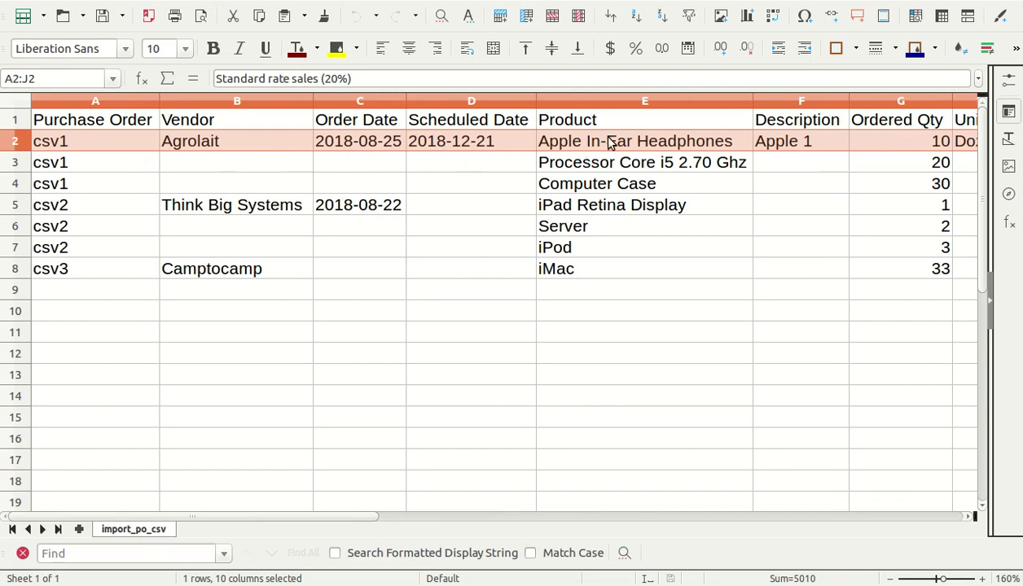
key(shift+Right)
key(shift+Right)
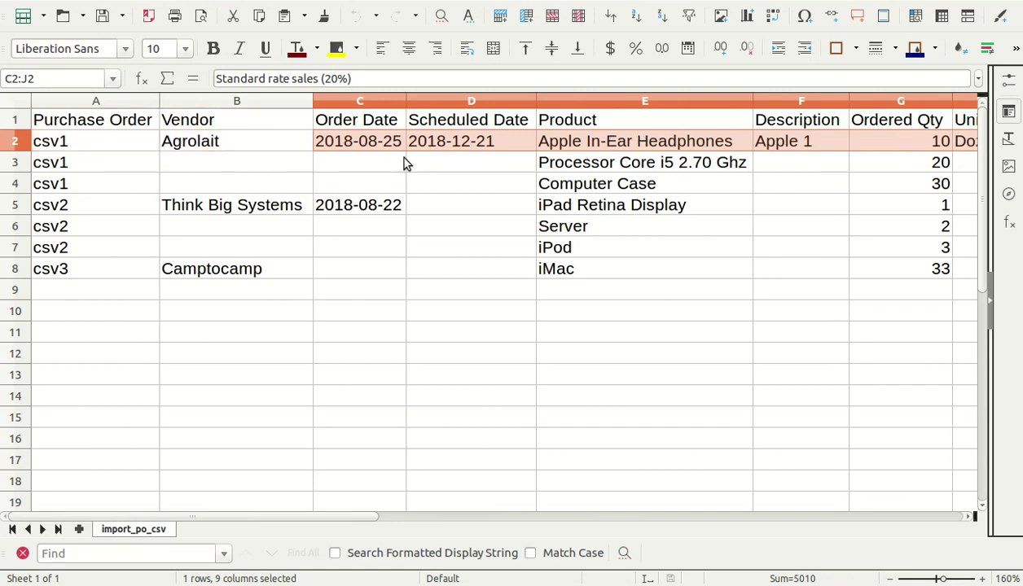
key(shift+Right)
key(shift+Right)
key(shift+Right)
key(shift+Right)
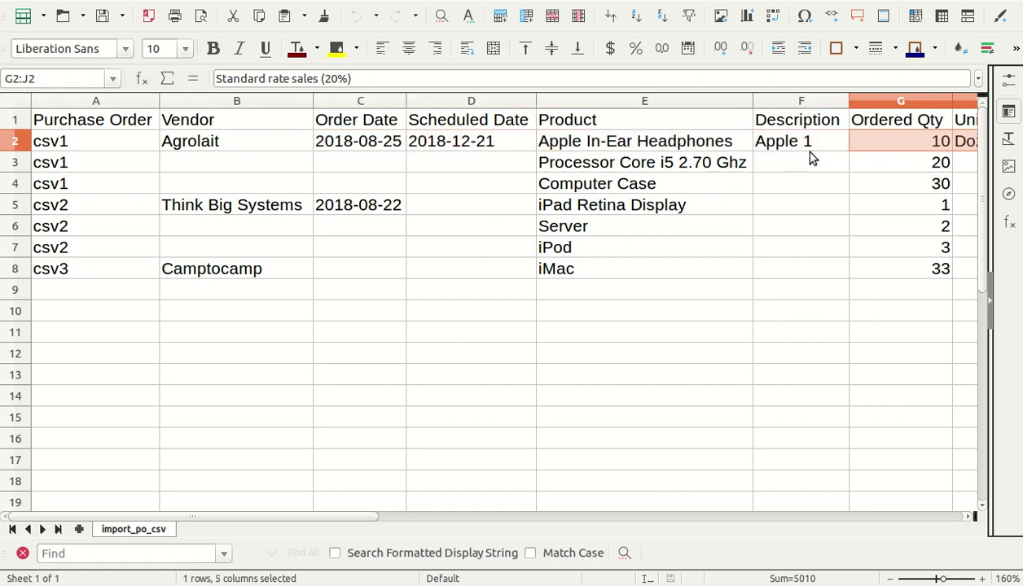
key(shift+Right)
key(shift+Right)
key(shift+Right)
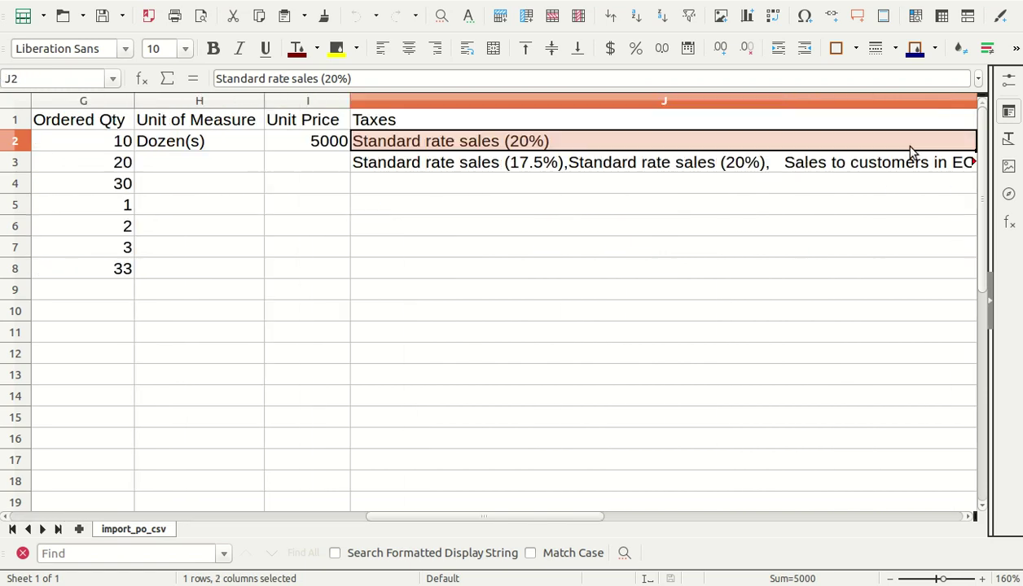
key(shift+Right)
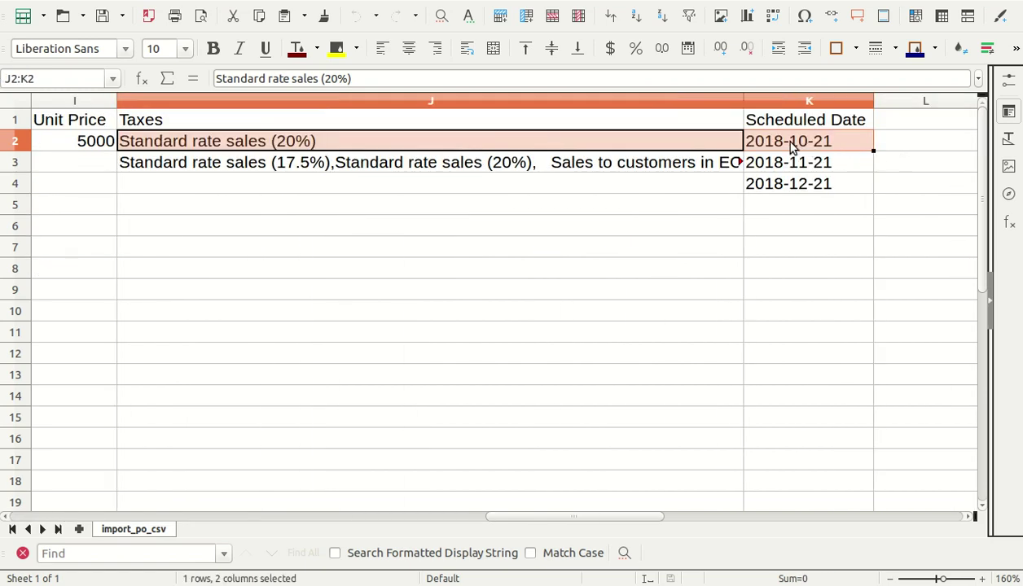
click(4, 161)
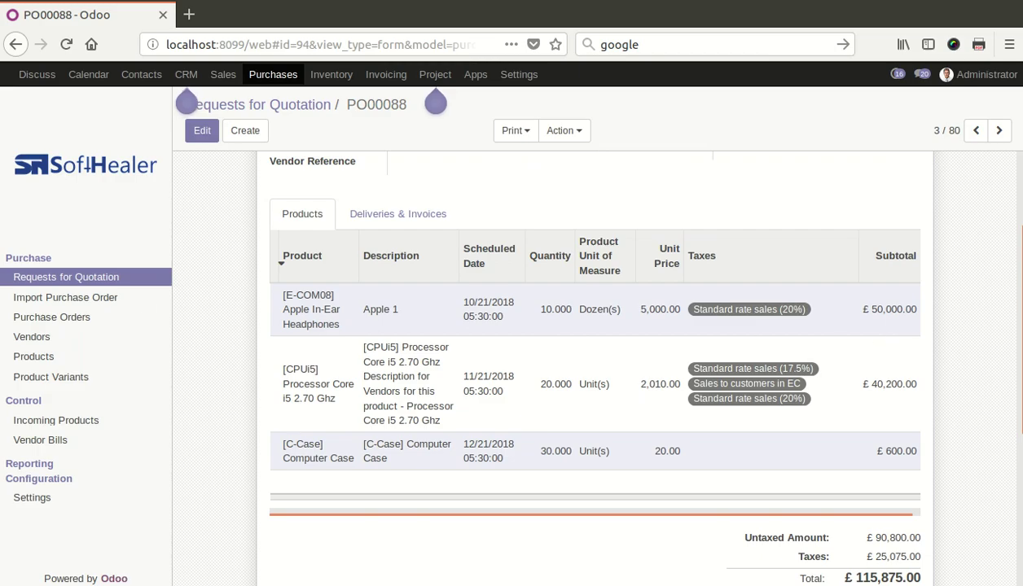
- Compare PO00088's lines and £115,875.00 total against the spreadsheet
key(alt+Tab)
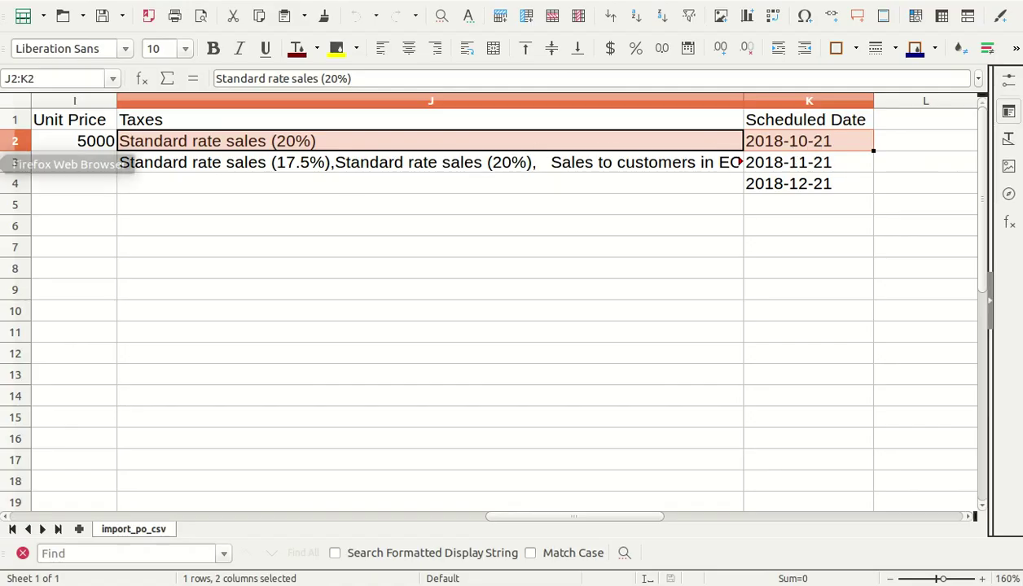
key(alt+Tab)
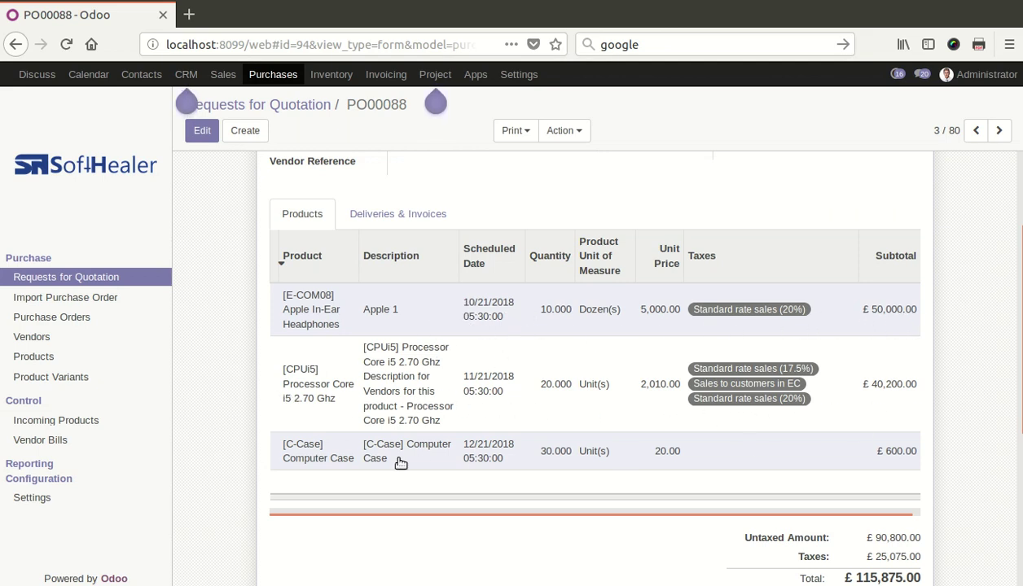
scroll(737, 462, down, 1)
scroll(747, 461, down, 1)
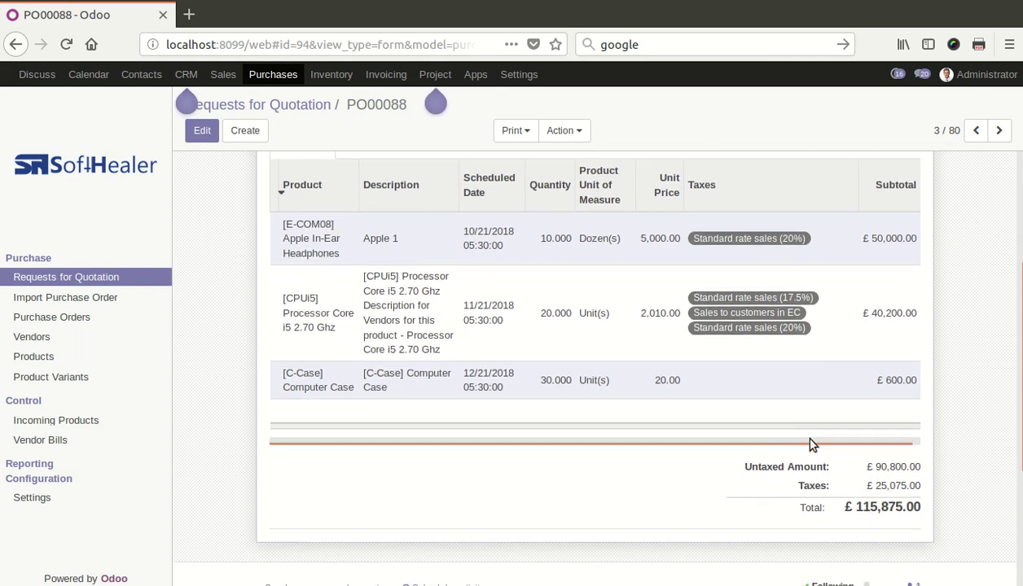
scroll(896, 528, up, 5)
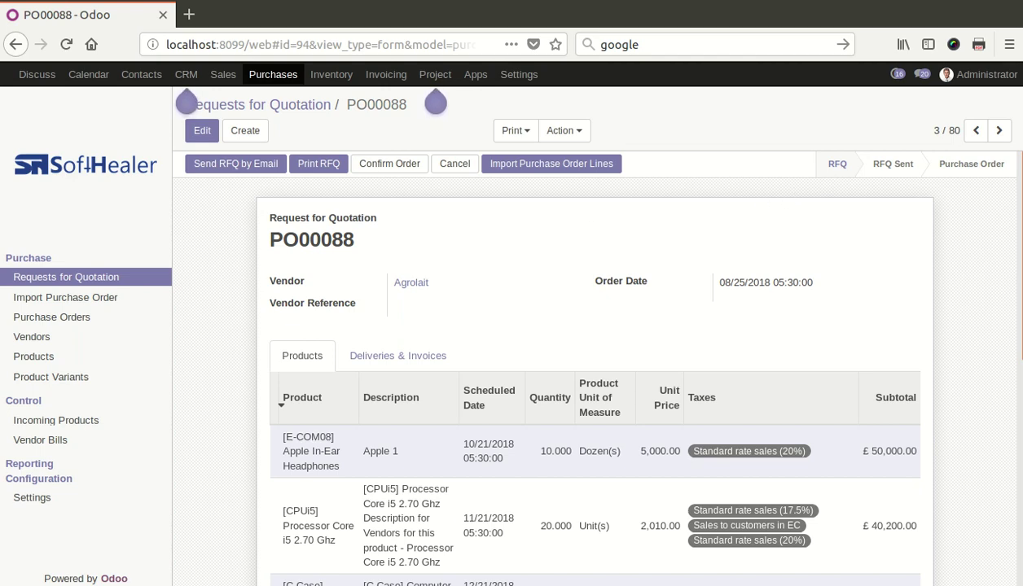
- Select the second and third csv1 lines in Calc, then return to the quotation list
key(Down)
key(Right)
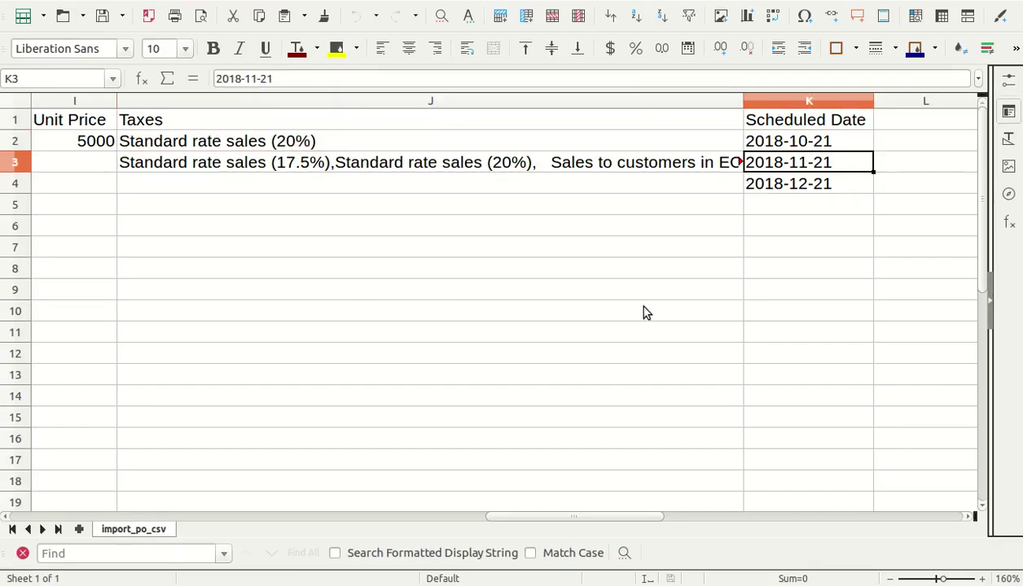
key(shift+Left)
key(shift+Left)
key(shift+Left)
key(shift+Left)
key(shift+Left)
key(shift+Left)
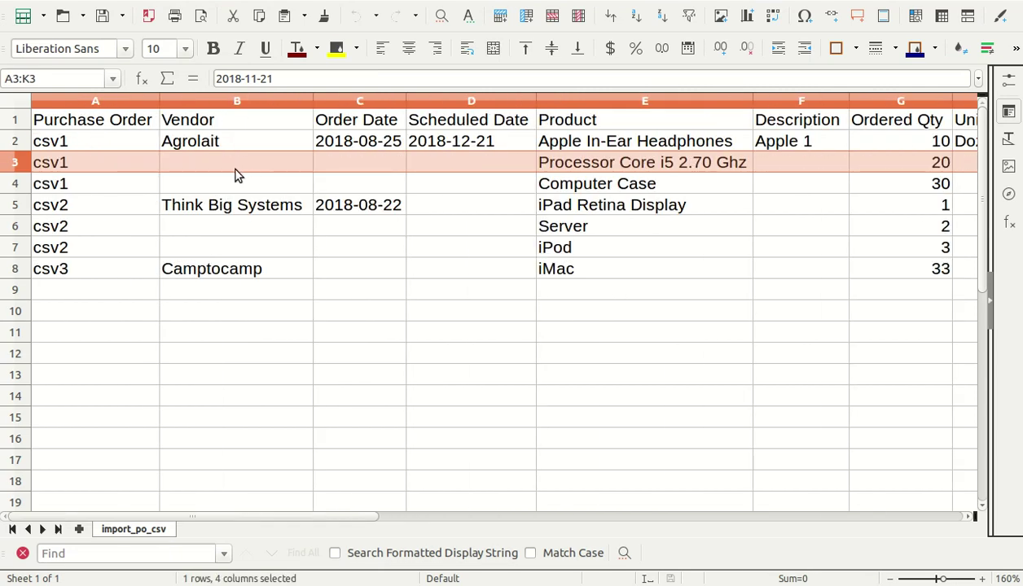
key(shift+Down)
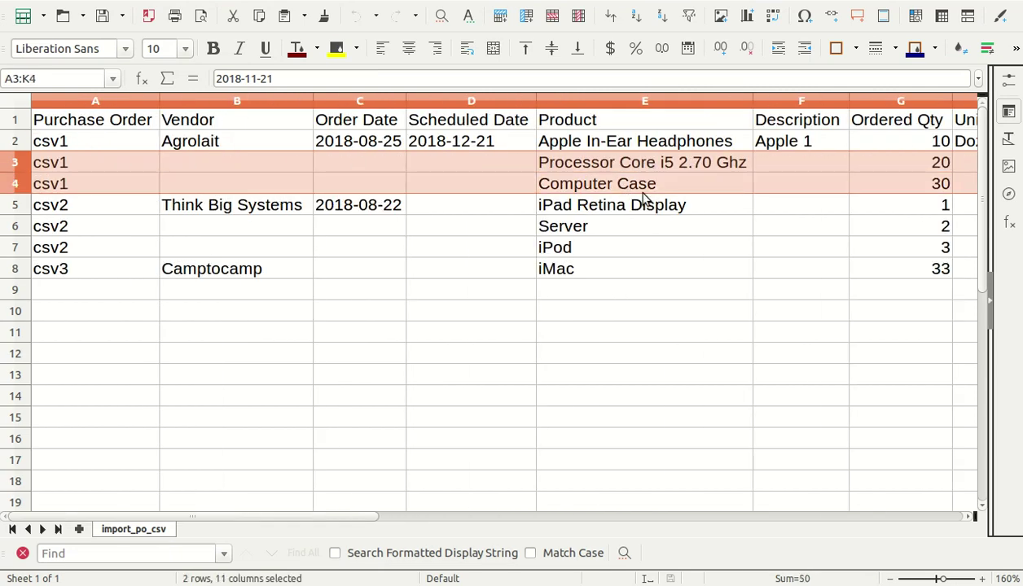
click(517, 277)
click(84, 206)
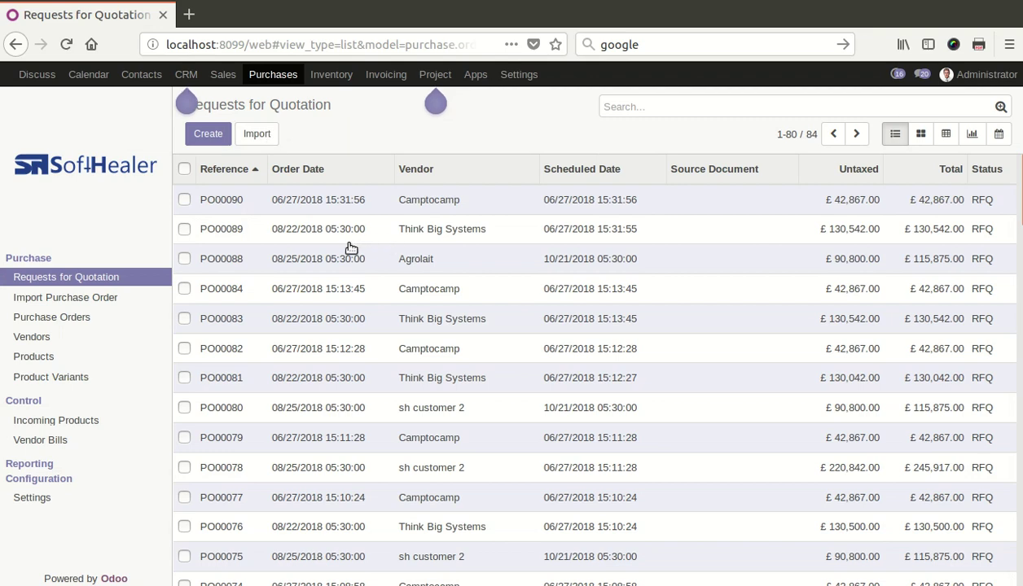
- Open PO00089 and select the csv2 rows' order, vendor and product cells in Calc
click(394, 231)
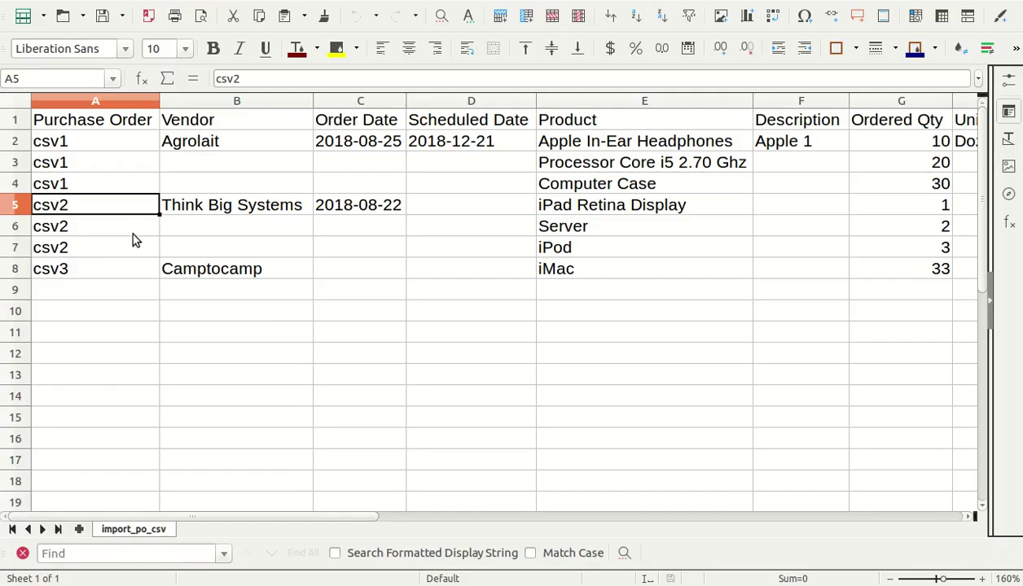
drag(151, 223, 371, 213)
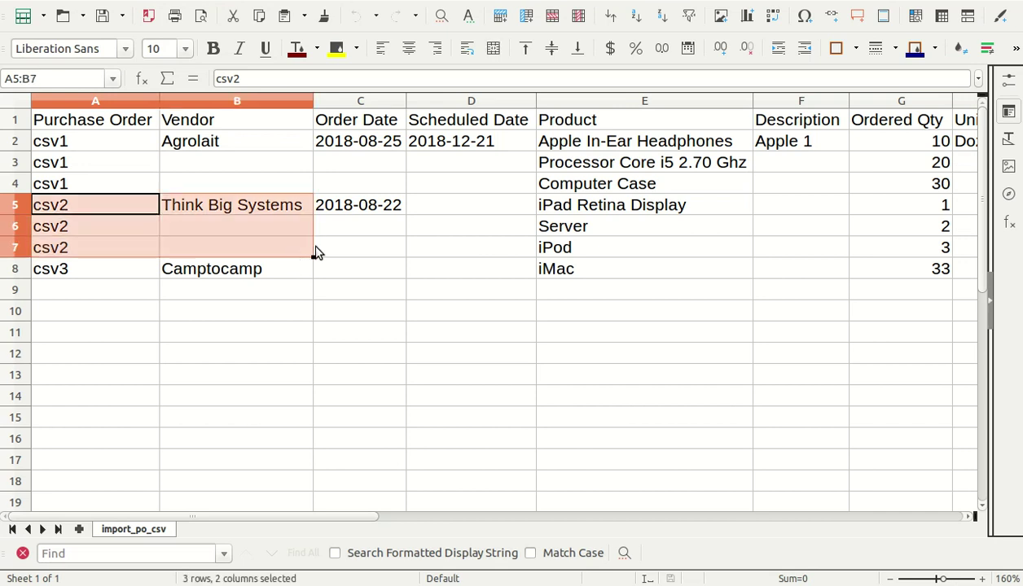
drag(466, 224, 589, 242)
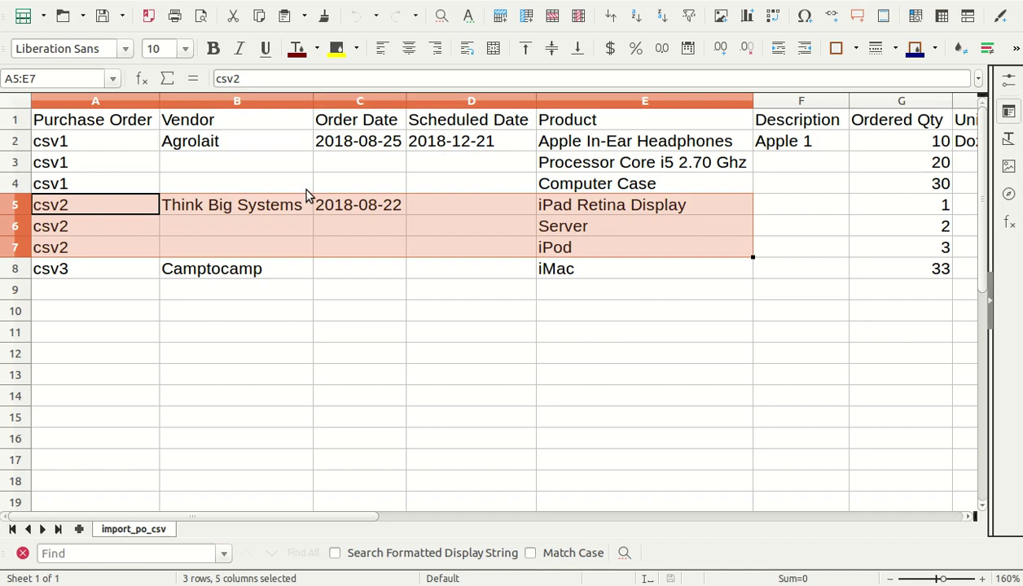
click(18, 161)
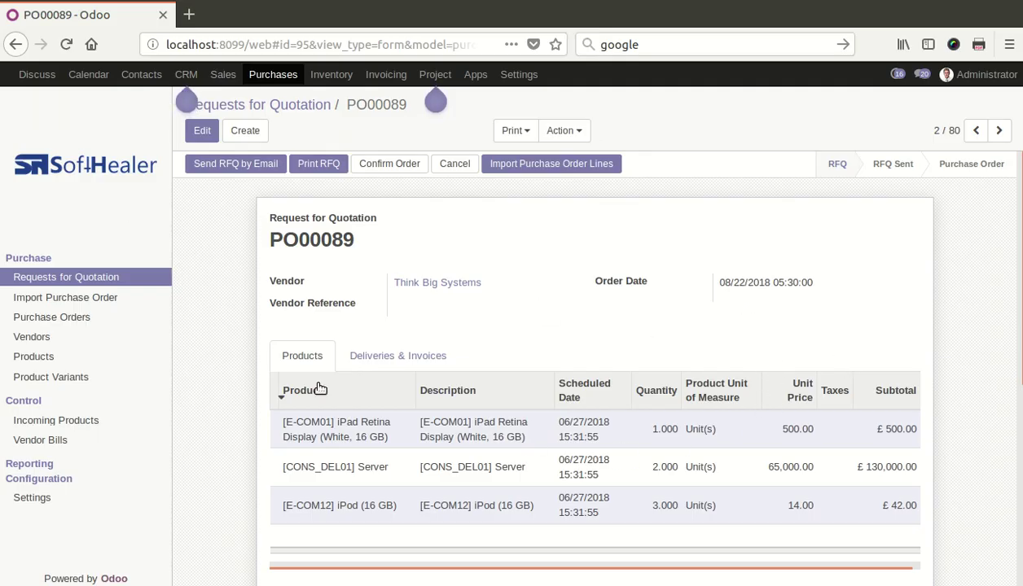
- Extend the csv2 selection through prices, taxes and scheduled dates, then go back to the list
key(alt+Tab)
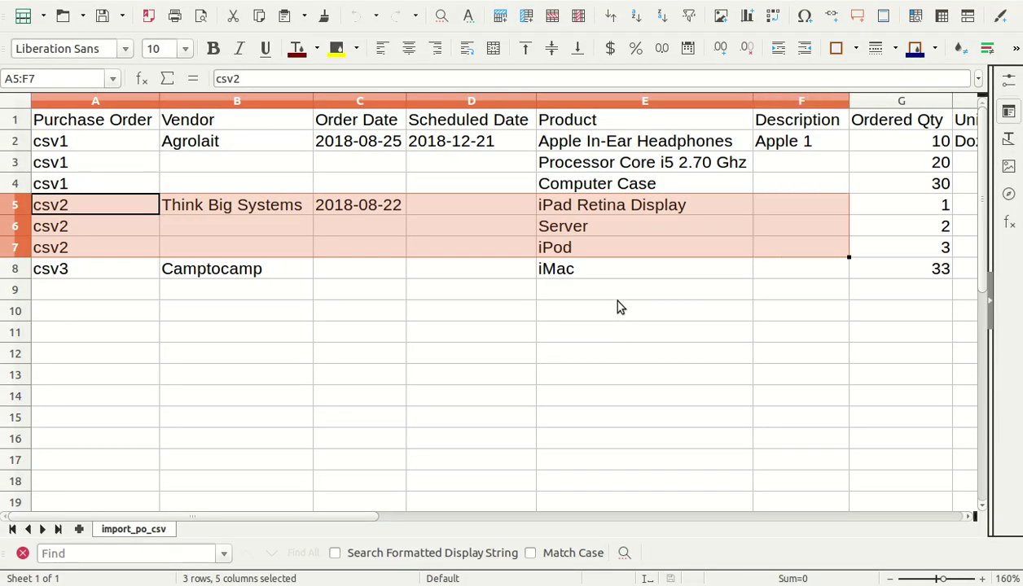
key(shift+Right)
key(shift+Right)
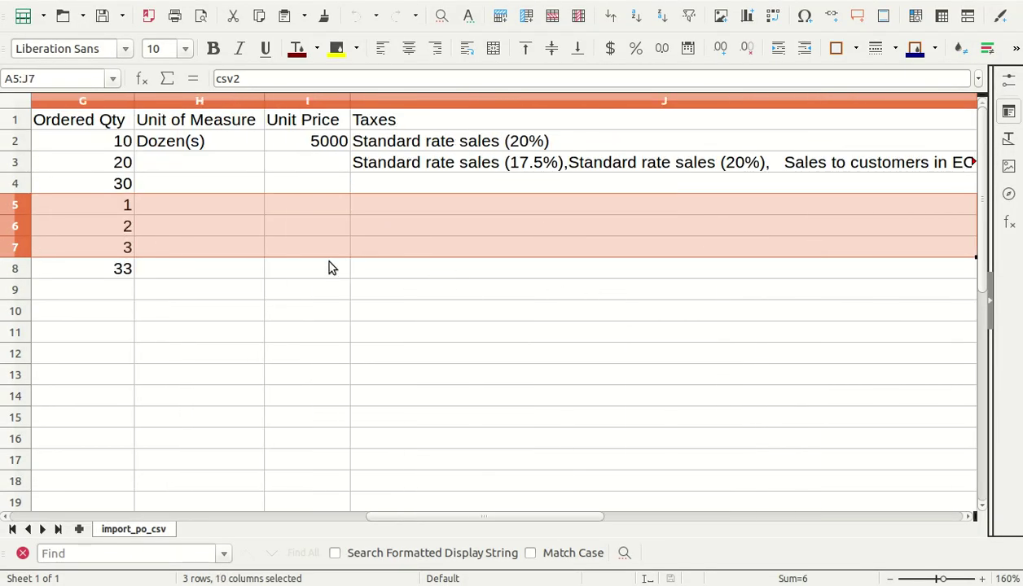
drag(332, 268, 332, 268)
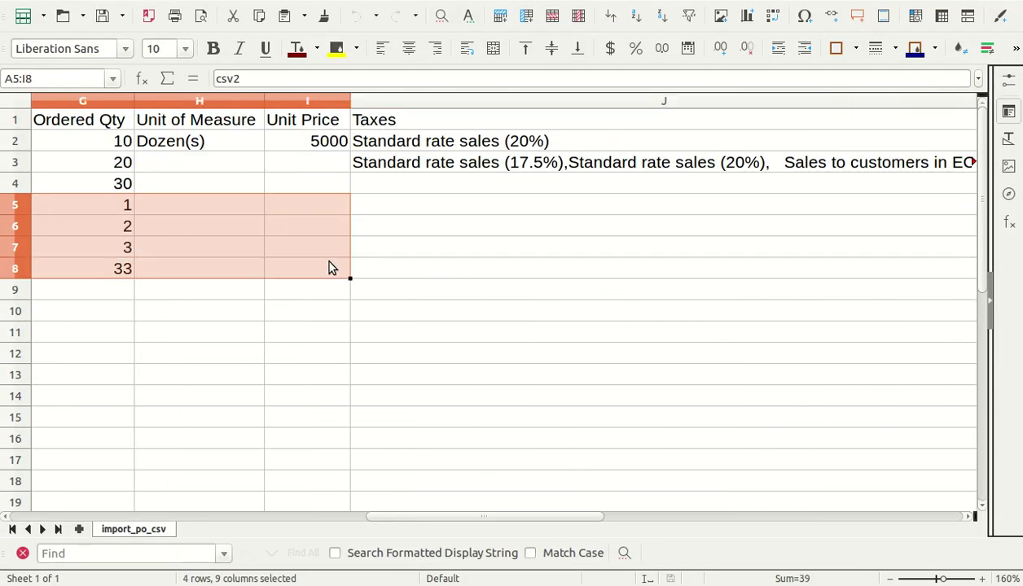
key(shift+Up)
key(shift+Right)
key(shift+Right)
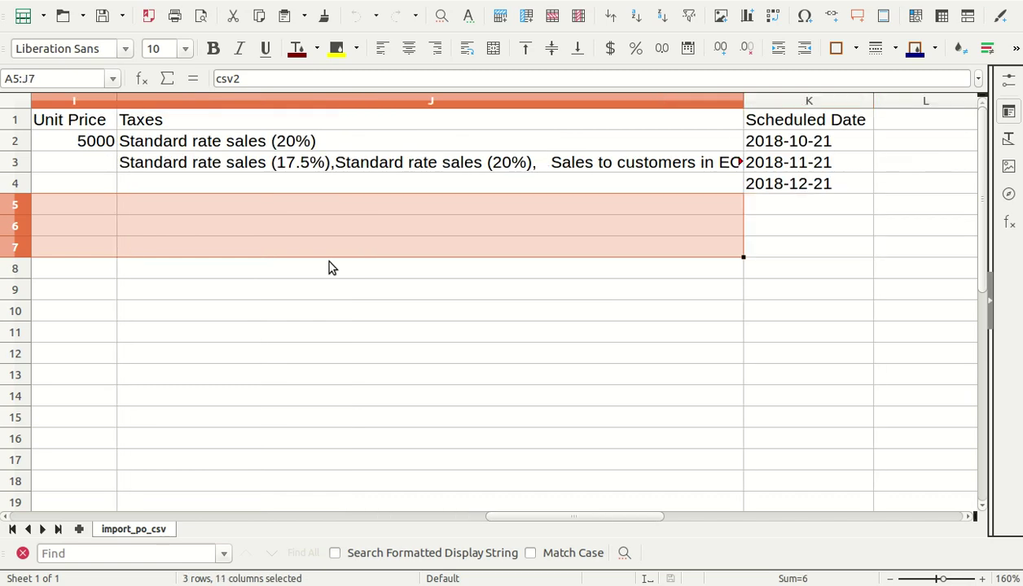
key(shift+Left)
key(shift+Left)
key(shift+Left)
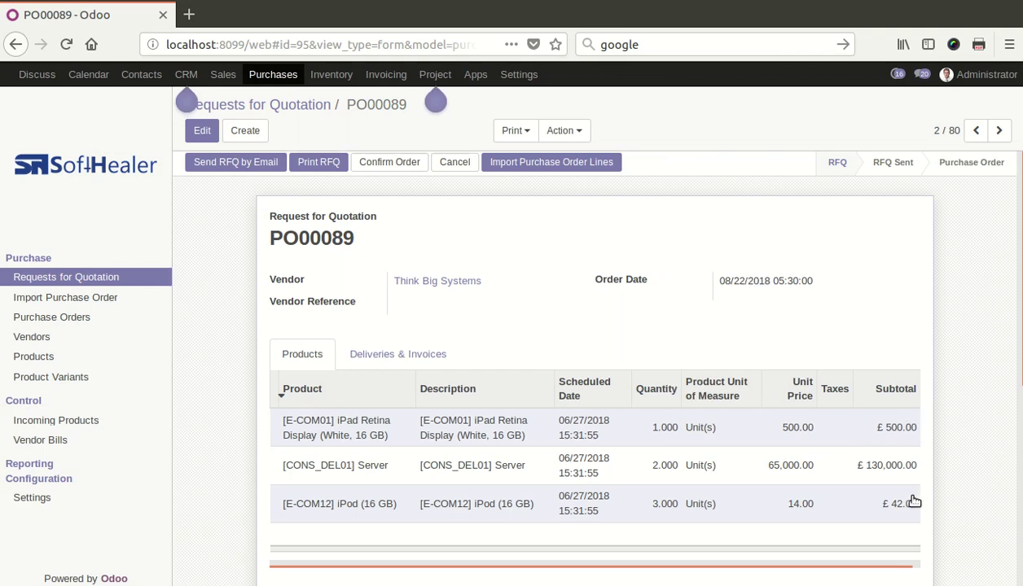
scroll(977, 433, down, 4)
scroll(947, 478, up, 4)
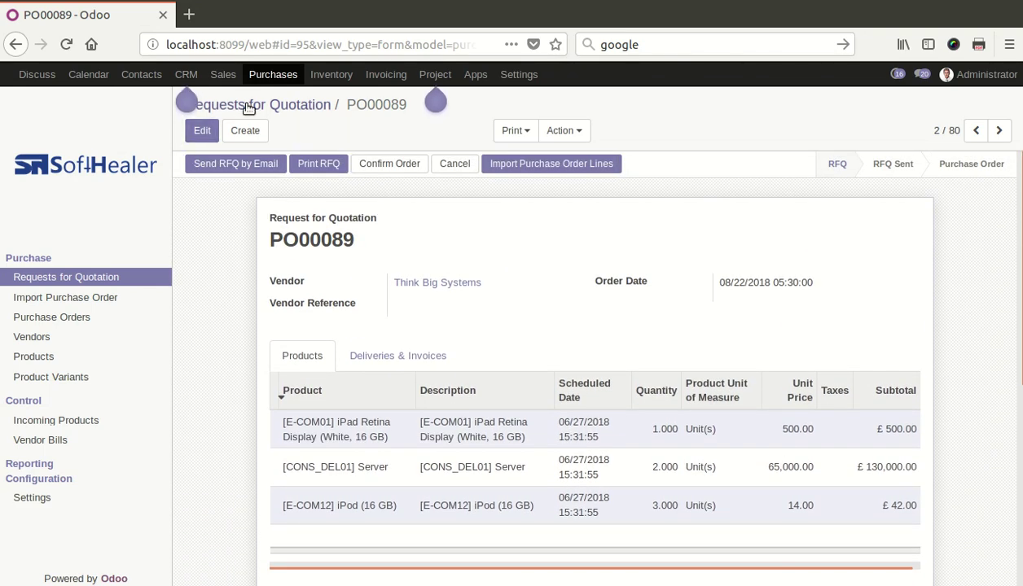
click(246, 105)
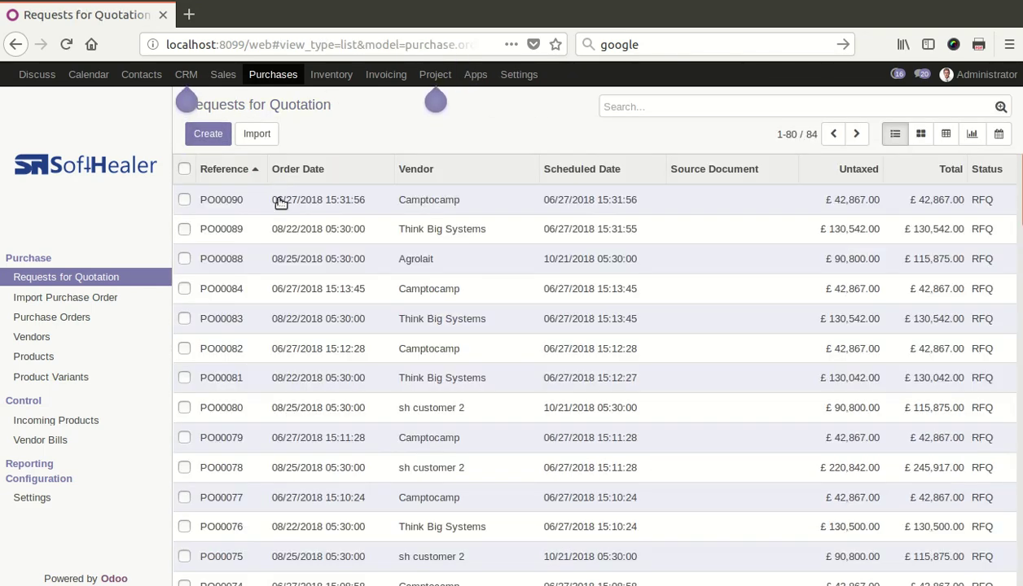
- Open PO00090 (Camptocamp, 33 iMacs at 1,299.00) and select the csv3 row in Calc
click(278, 196)
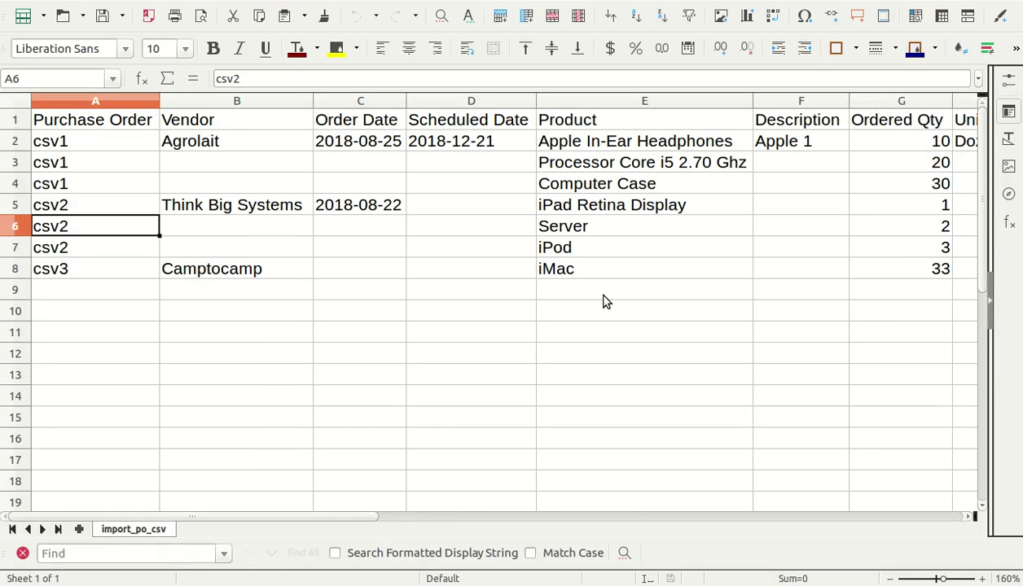
key(Down)
key(Down)
key(shift+Right)
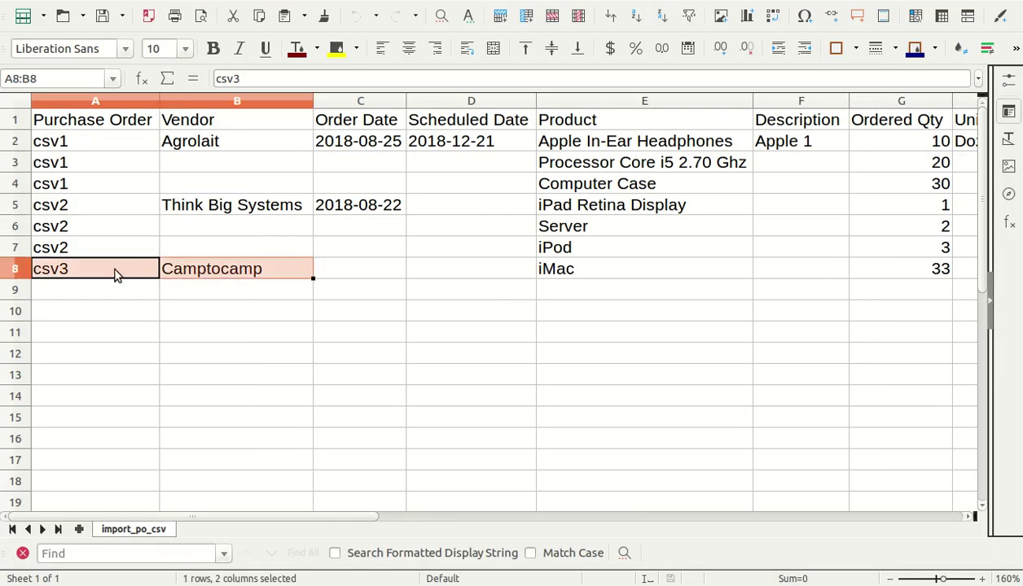
key(shift+Right)
key(shift+Right)
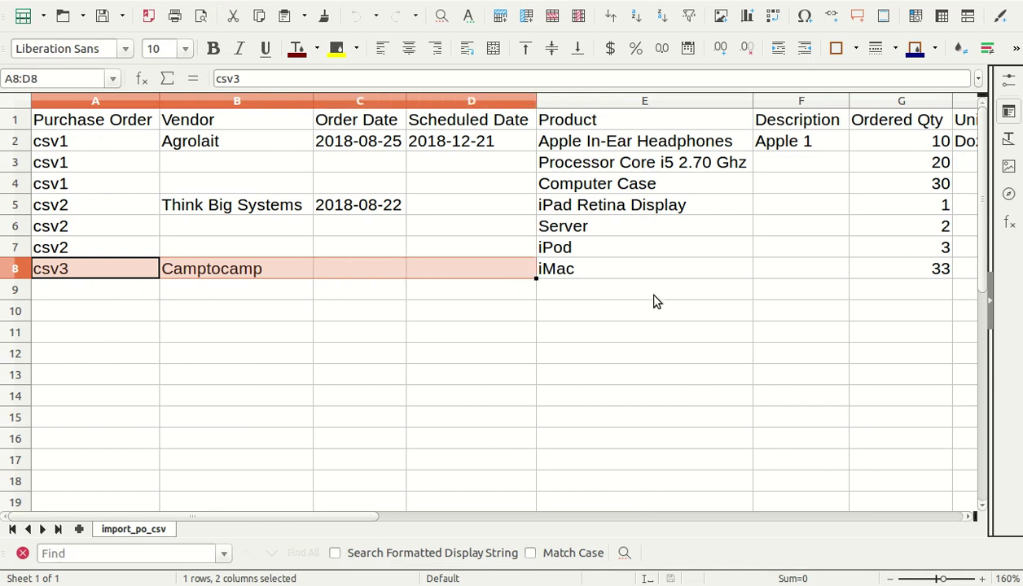
key(shift+Right)
click(640, 339)
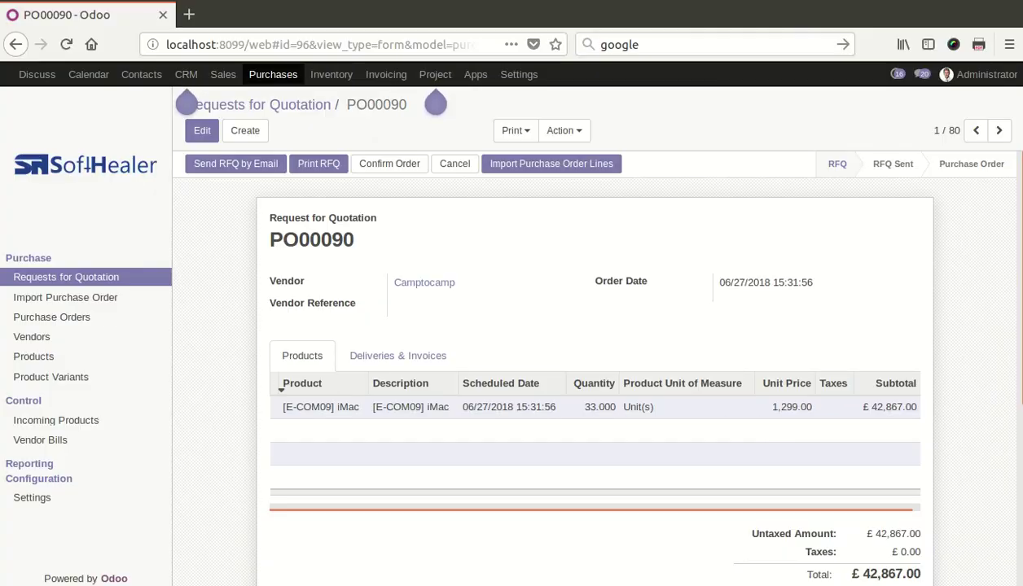
- Clear Dozen(s) from cell H2 and save the file, keeping Text CSV format
click(16, 302)
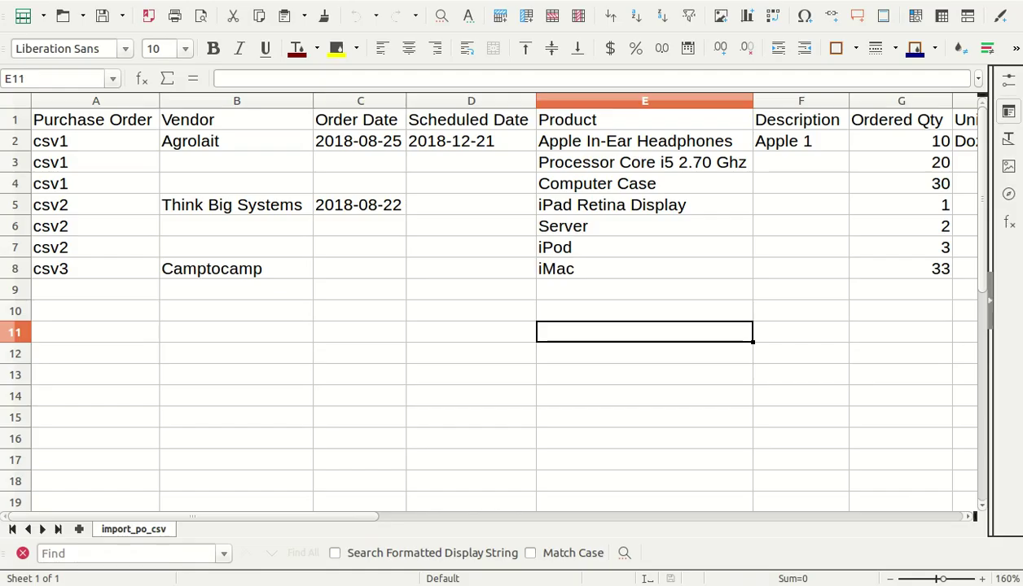
click(811, 147)
key(Right)
key(Right)
key(Right)
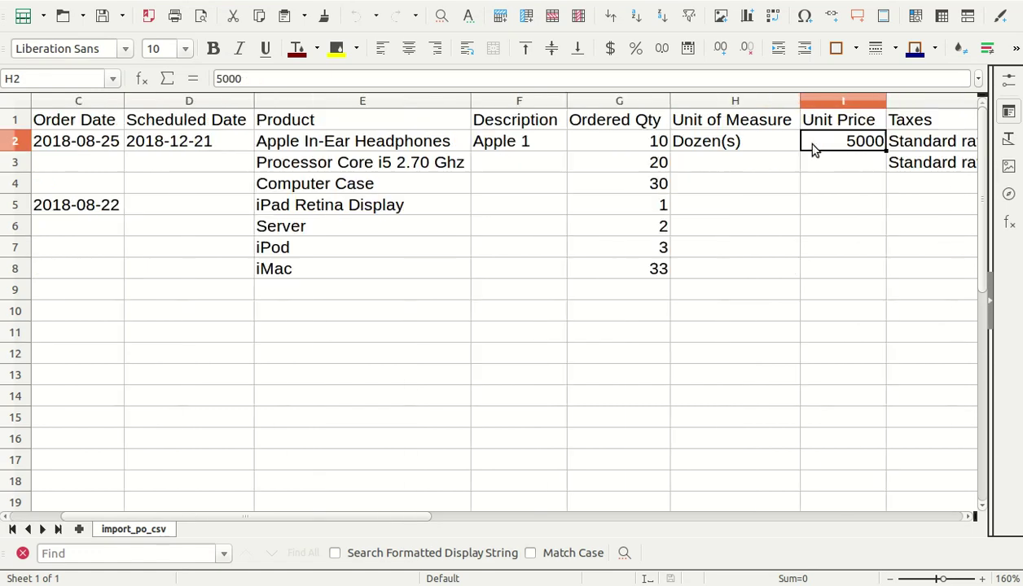
key(Left)
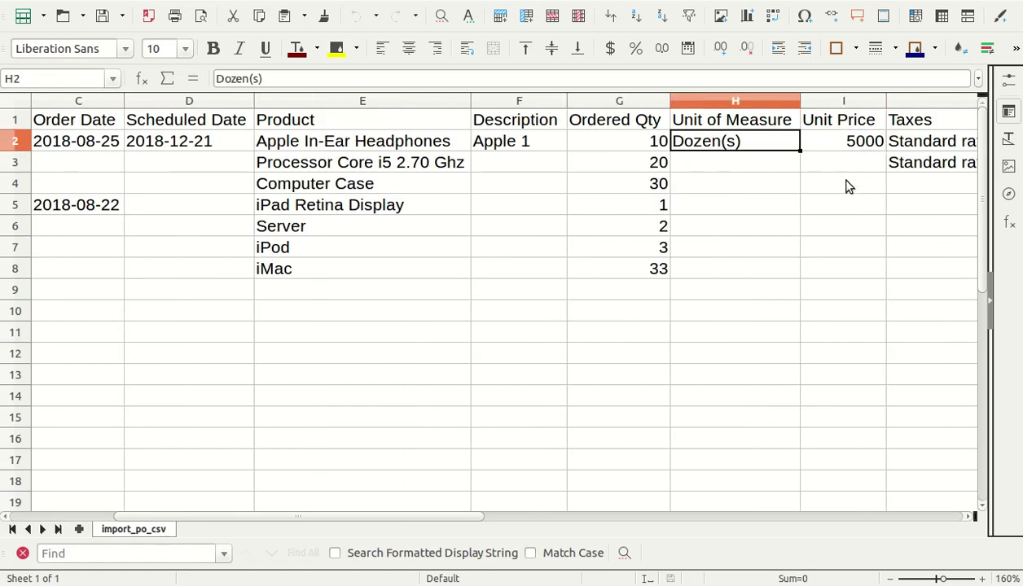
key(Delete)
click(732, 251)
key(ctrl+s)
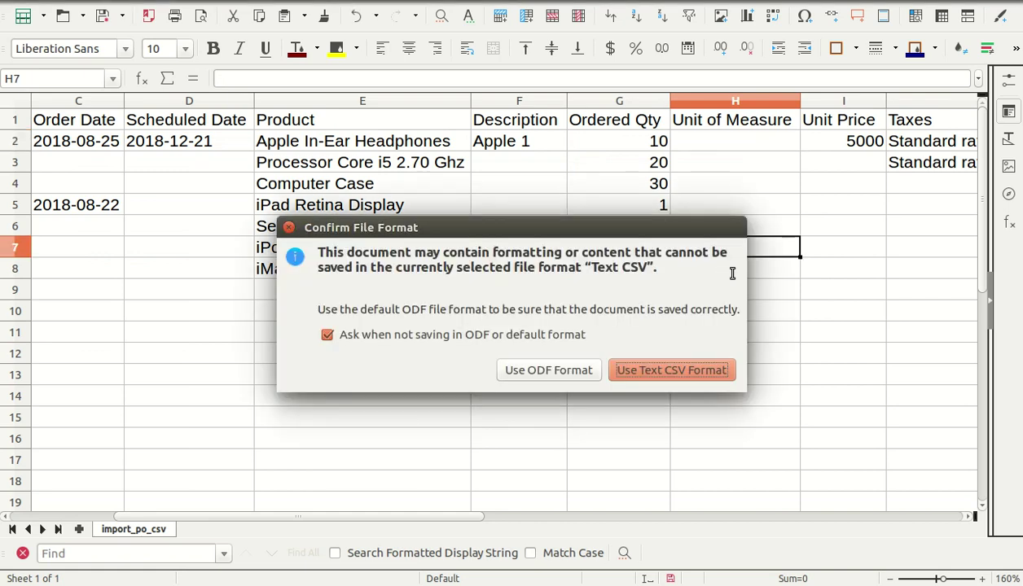
click(707, 371)
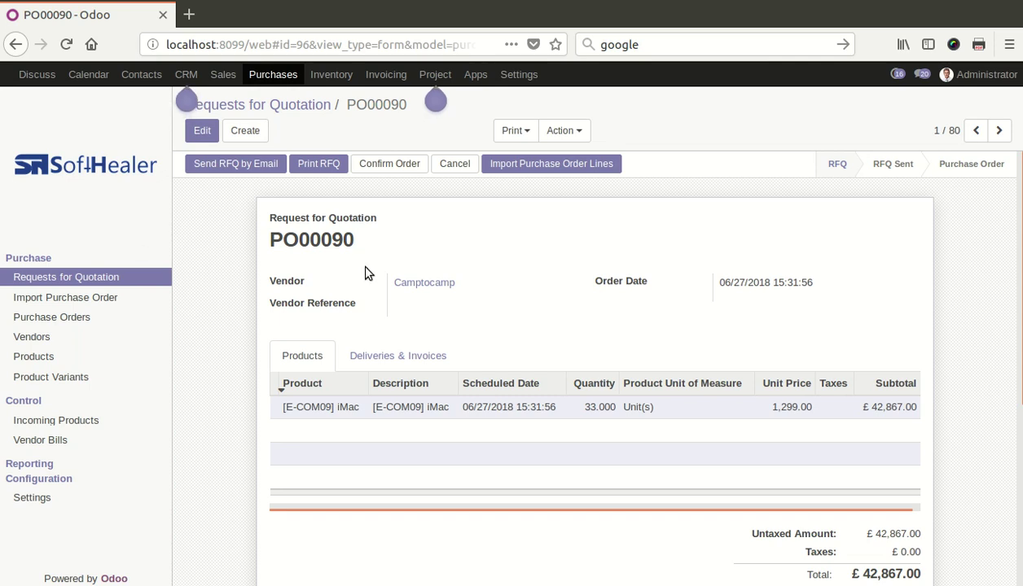
- Check the quotation list, reset the Calc view to column A, and switch back to Odoo
click(277, 106)
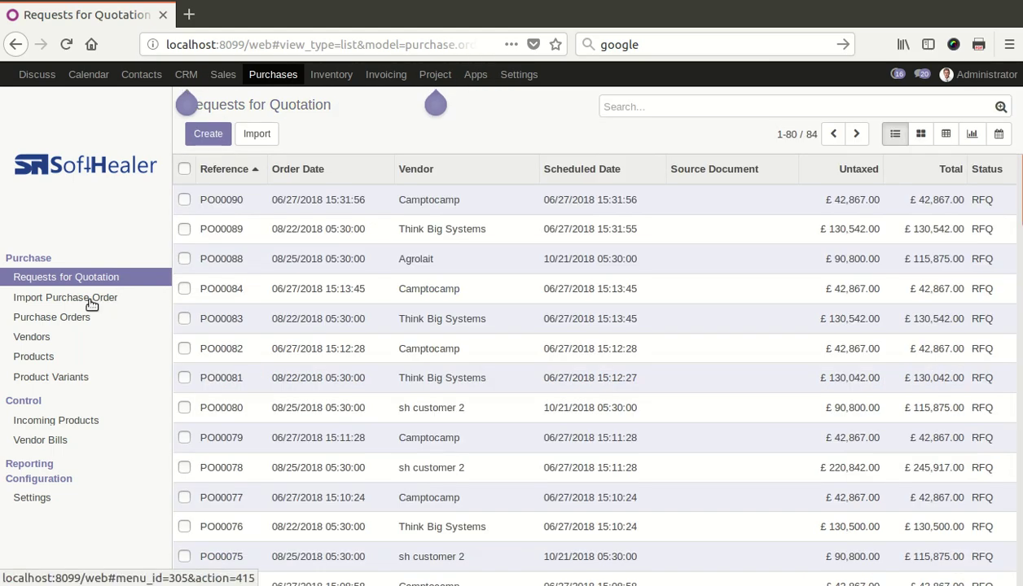
click(8, 300)
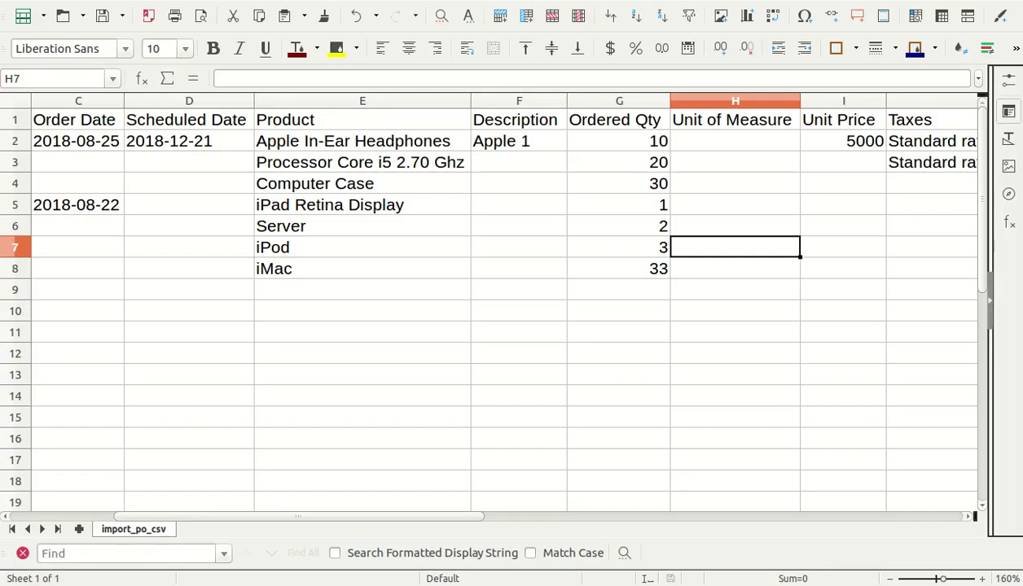
click(222, 253)
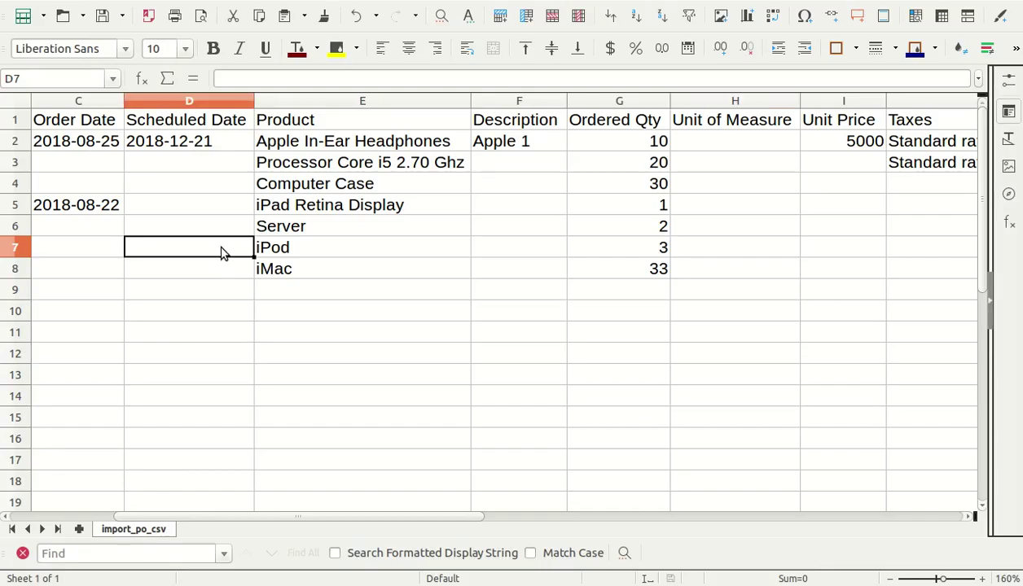
key(shift+Home)
click(245, 285)
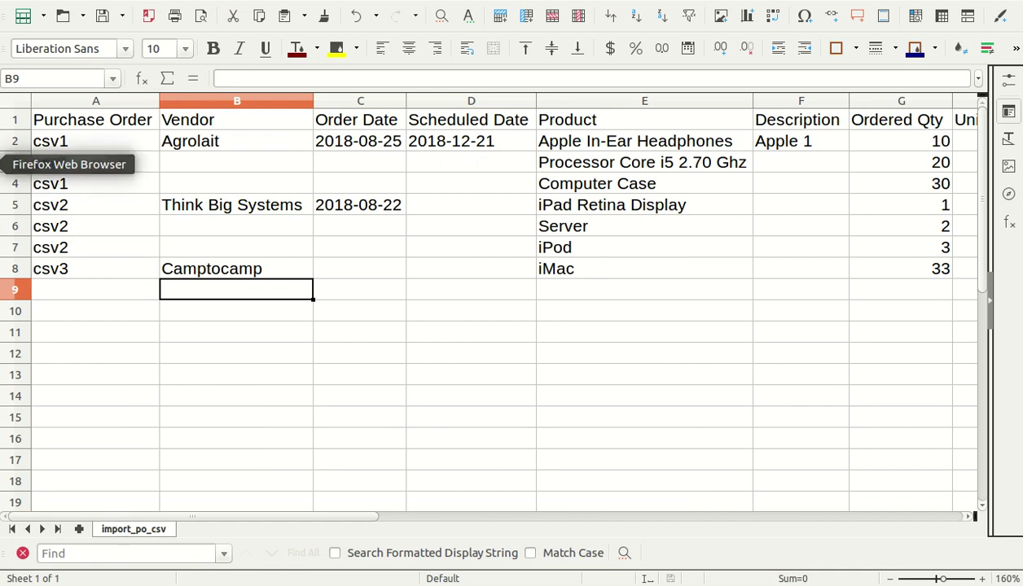
click(3, 164)
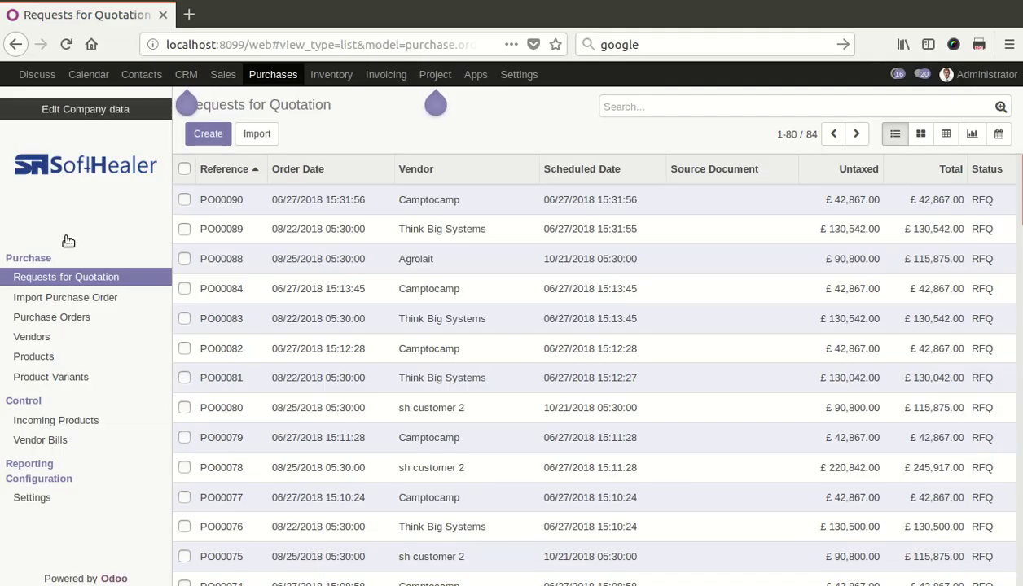
- Re-import import_po_csv.csv with Reference Number 'As per sheet', then open PO00090
click(100, 296)
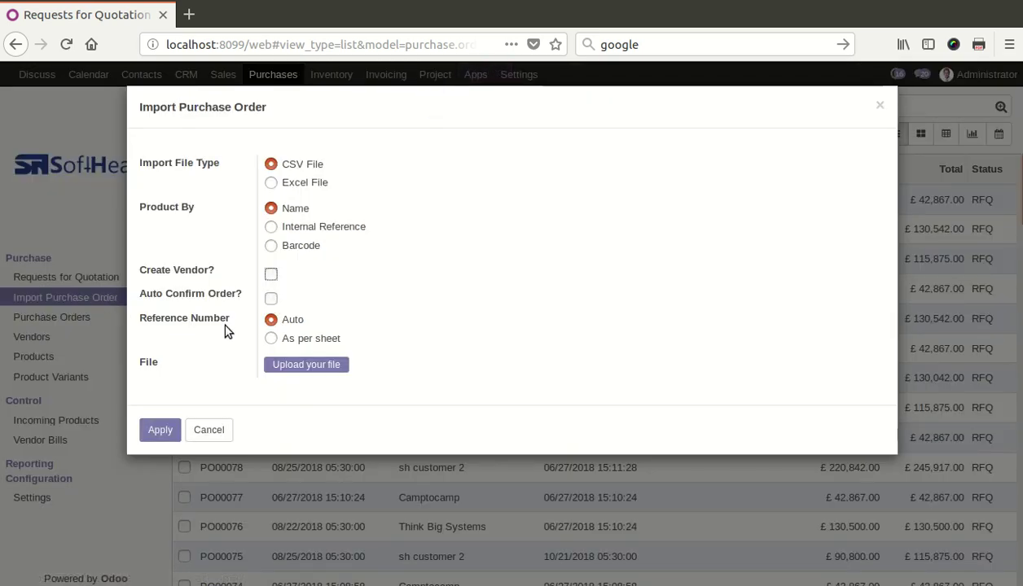
click(271, 339)
click(307, 369)
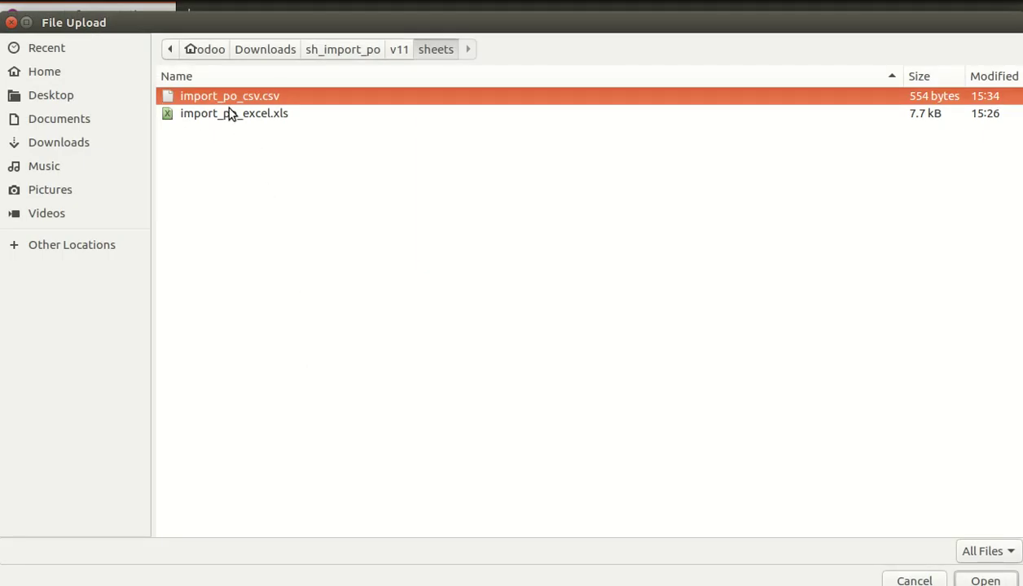
double_click(227, 98)
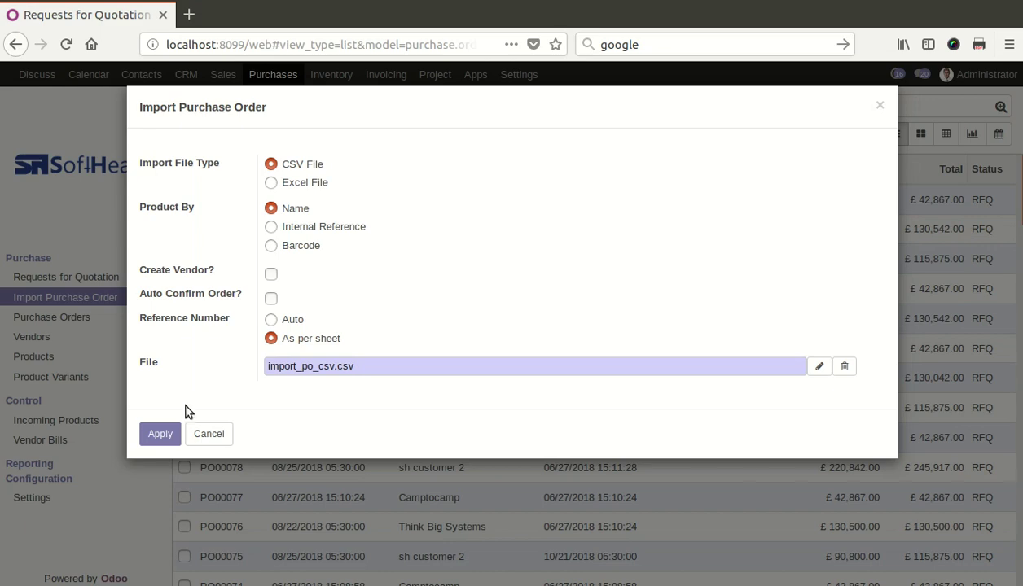
click(163, 433)
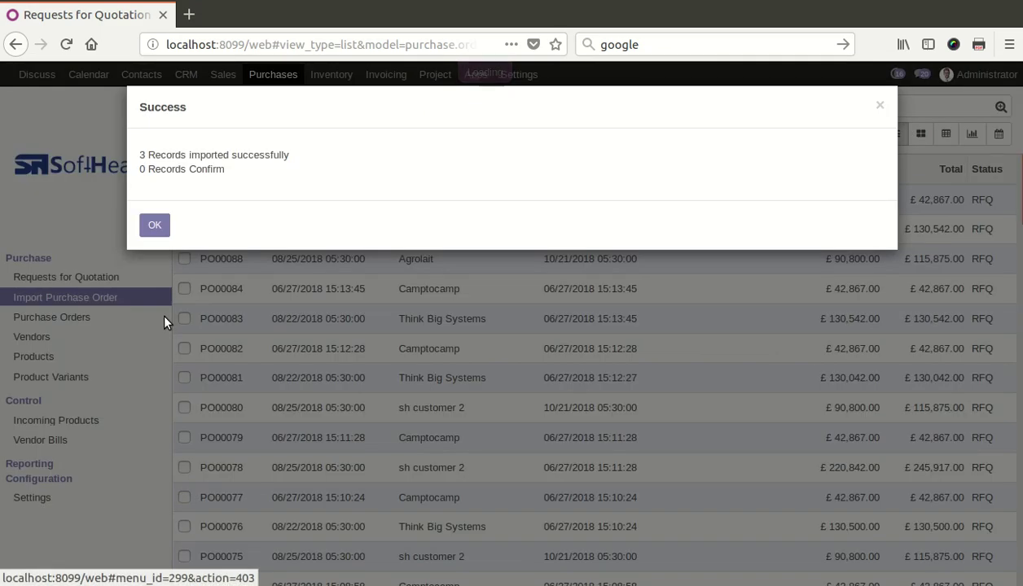
click(154, 227)
click(213, 189)
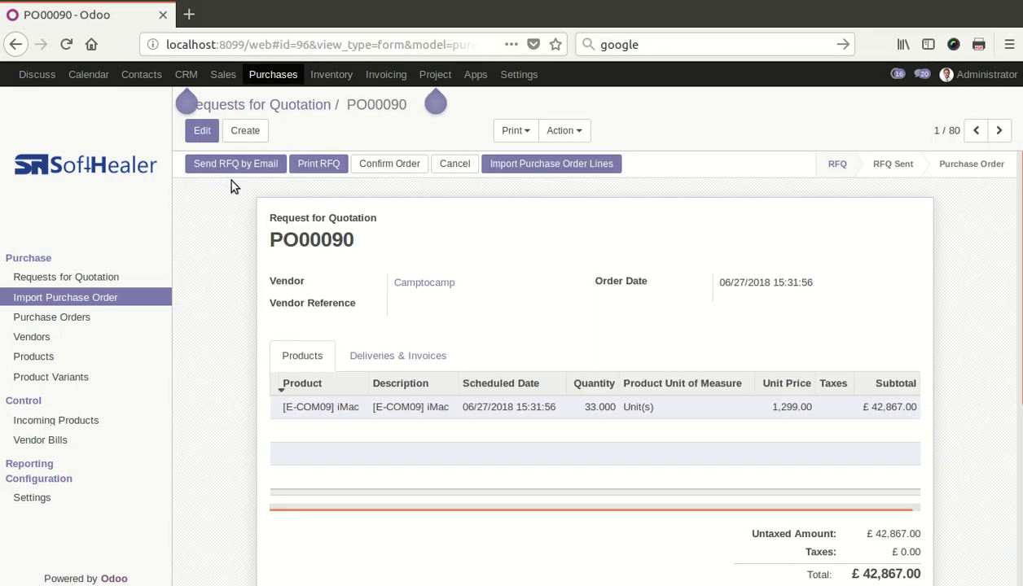
- Sort the Requests for Quotation by reference and review the imported csv1 quotation's lines
click(235, 106)
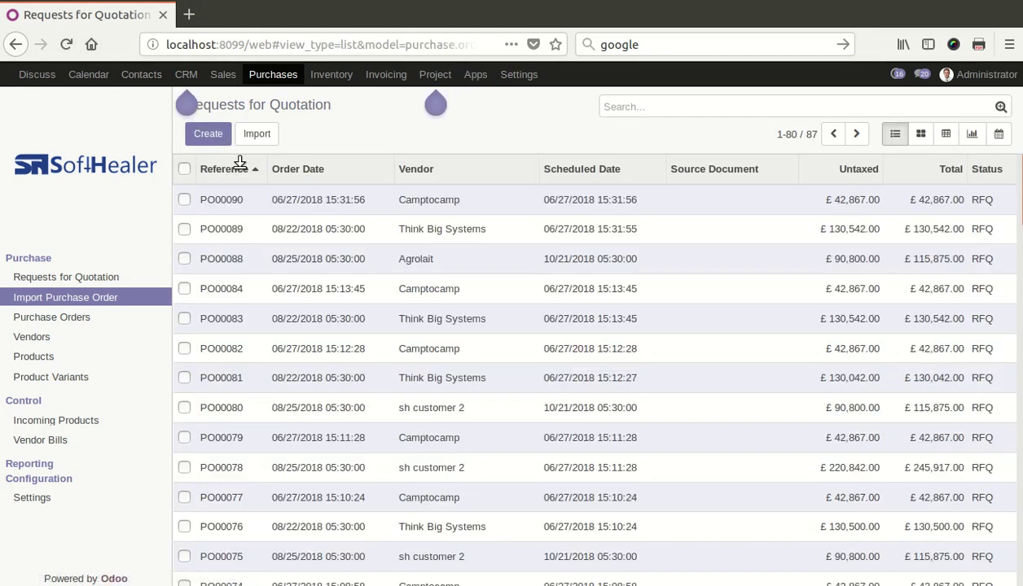
click(227, 168)
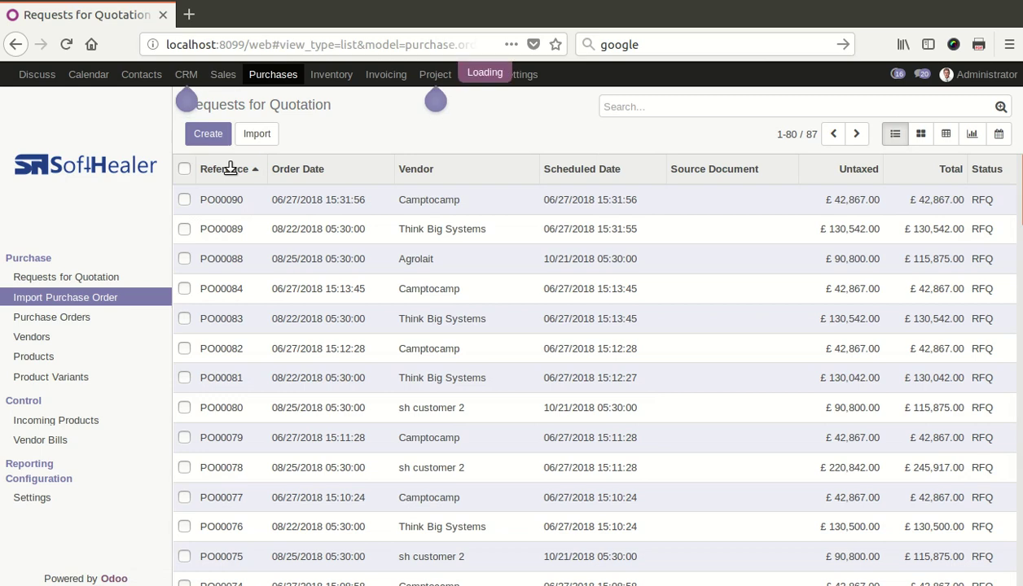
click(88, 278)
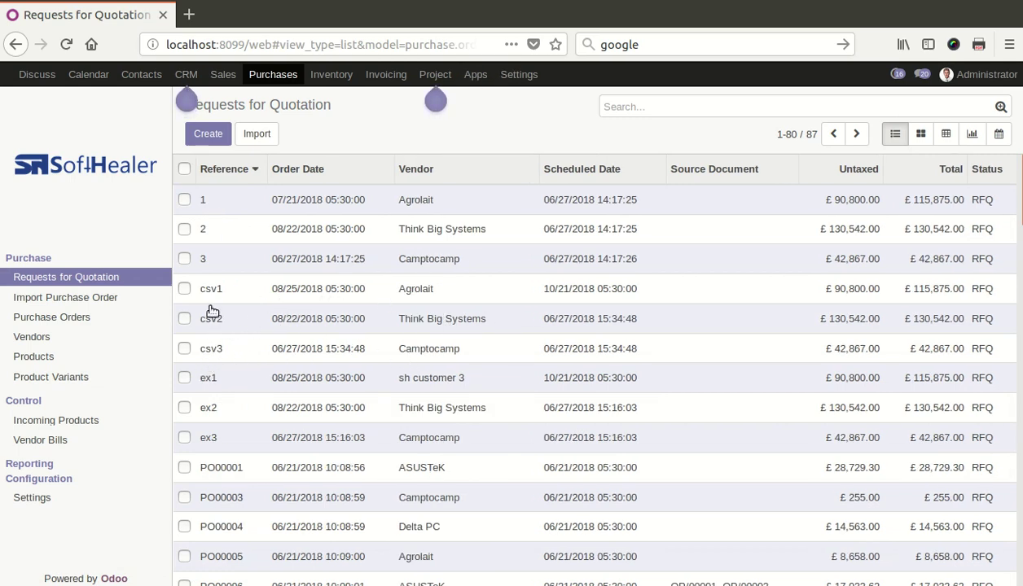
click(382, 290)
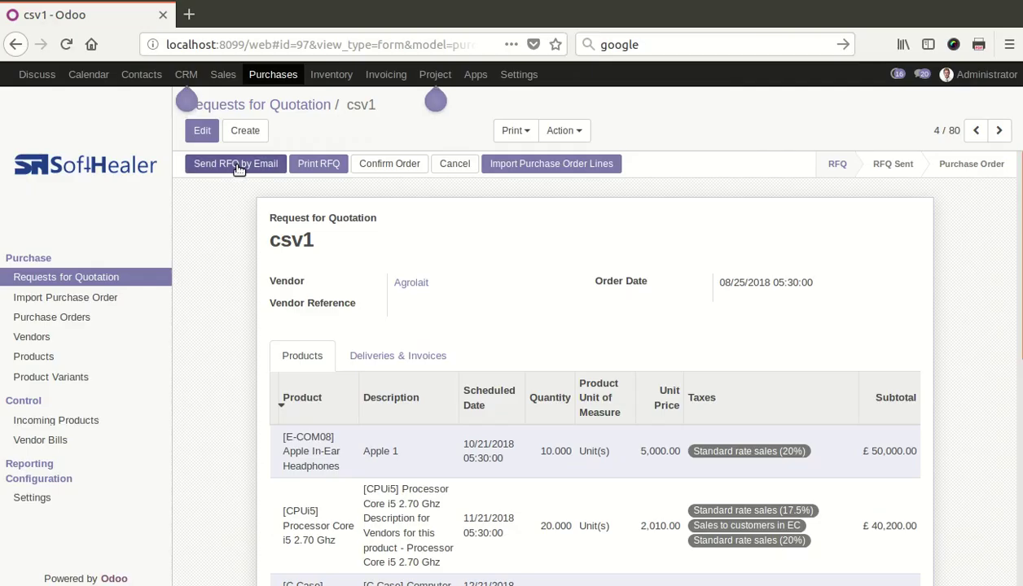
scroll(315, 299, down, 2)
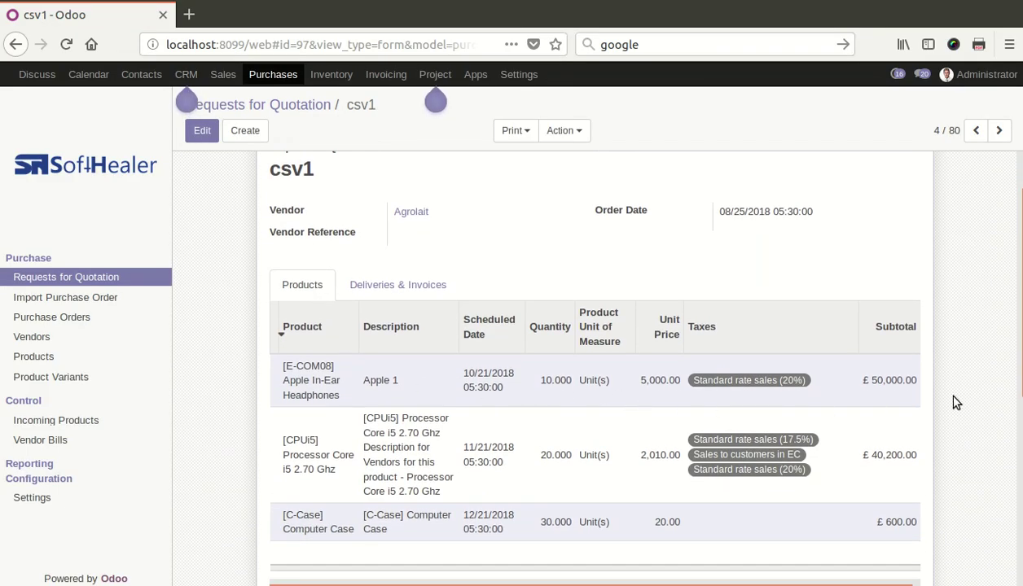
scroll(607, 381, down, 3)
scroll(470, 388, up, 4)
scroll(407, 326, up, 2)
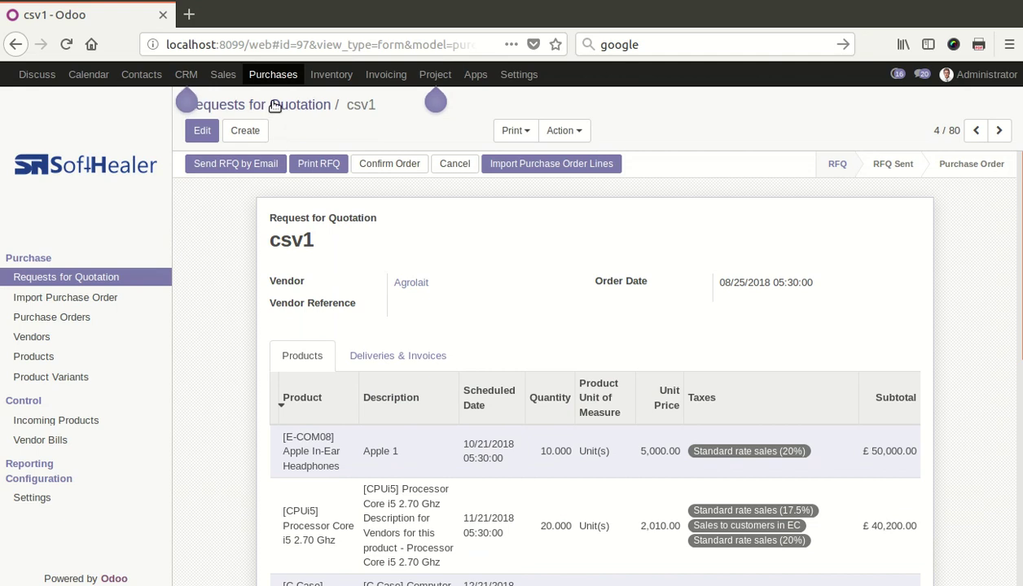
- Check the imported csv2 quotation, then open the csv3 request for quotation
click(274, 105)
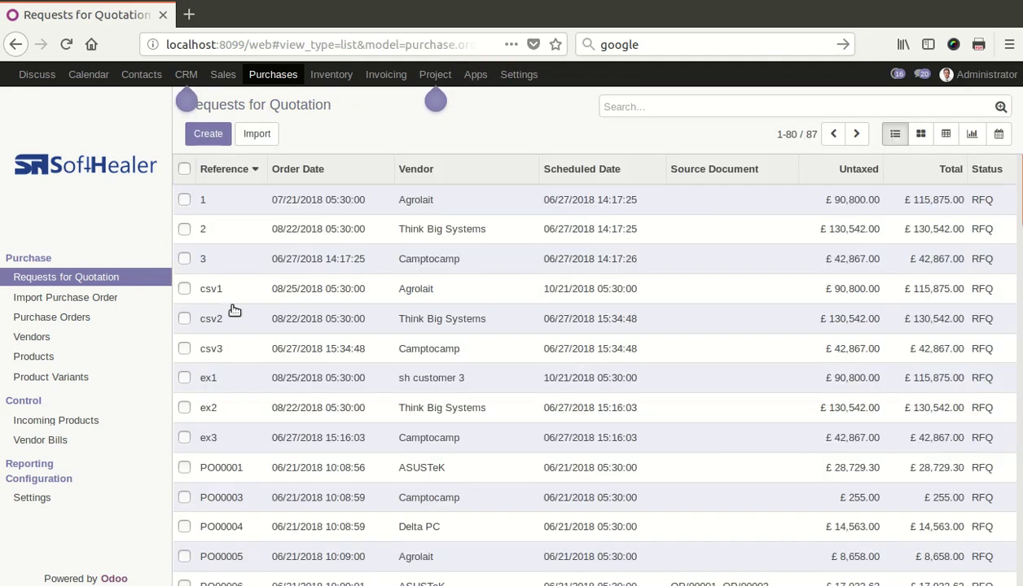
click(382, 323)
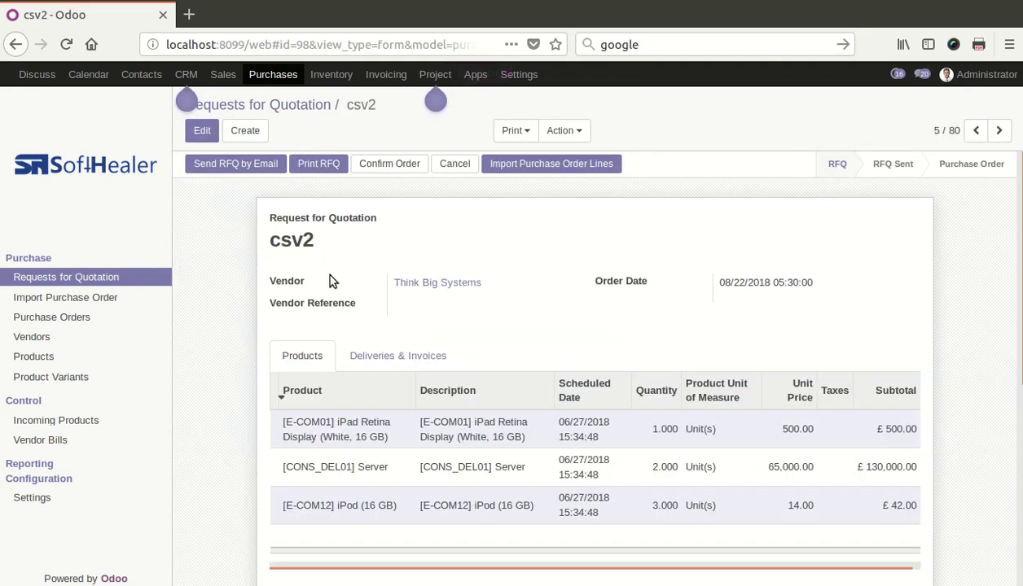
click(292, 107)
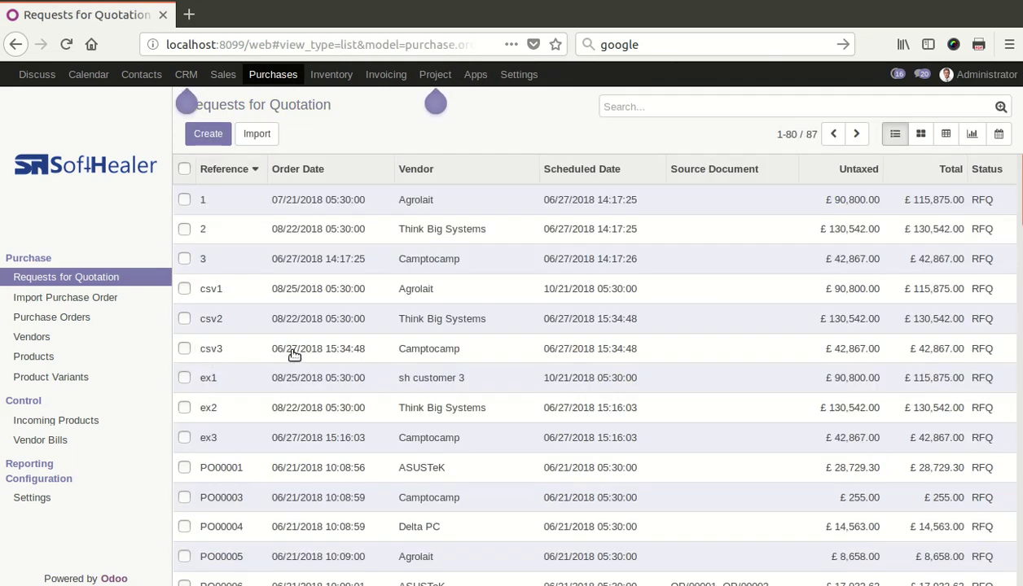
click(340, 348)
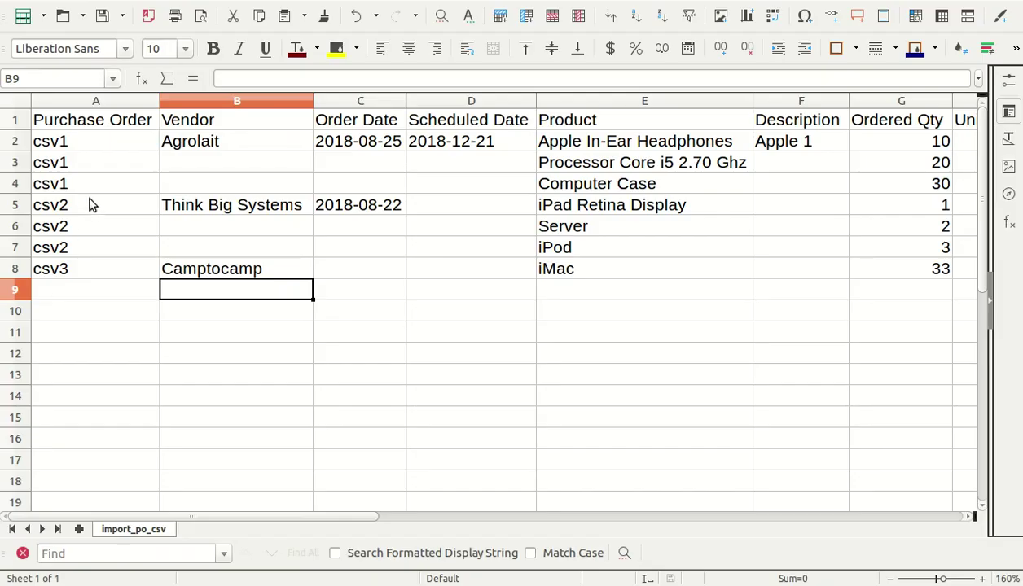
- Replace Agrolait with 'sh customer 10' as csv1's vendor in cell B2 and save the sheet
click(259, 140)
double_click(261, 141)
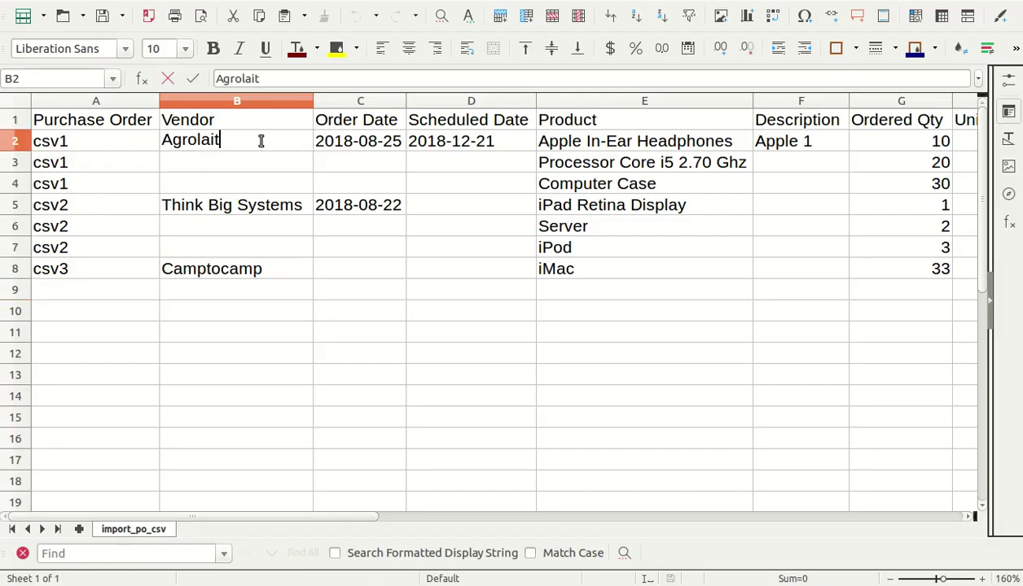
key(BackSpace)
key(BackSpace)
key(BackSpace)
key(BackSpace)
key(BackSpace)
key(BackSpace)
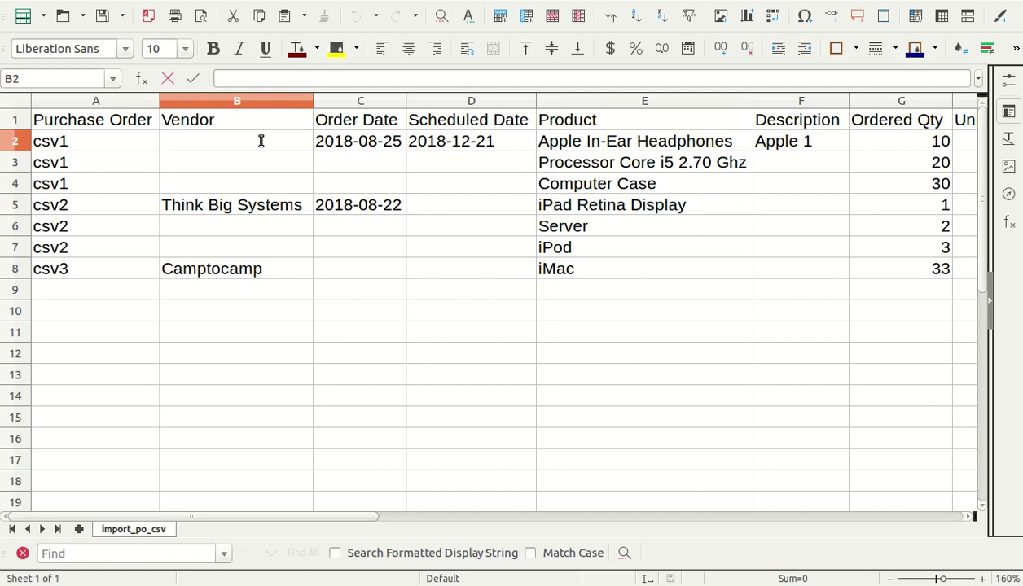
text(sh customer 10)
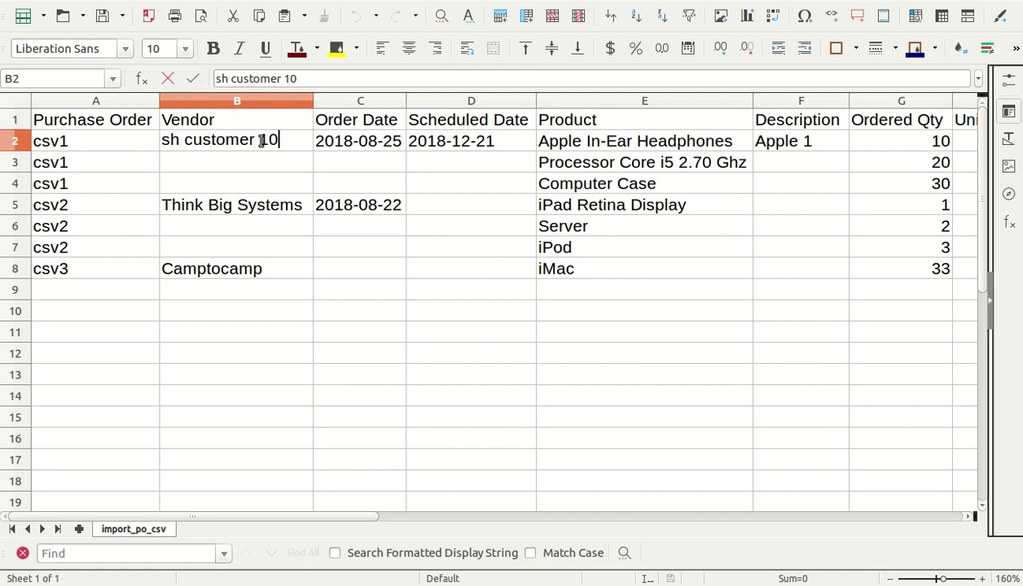
key(Return)
click(212, 356)
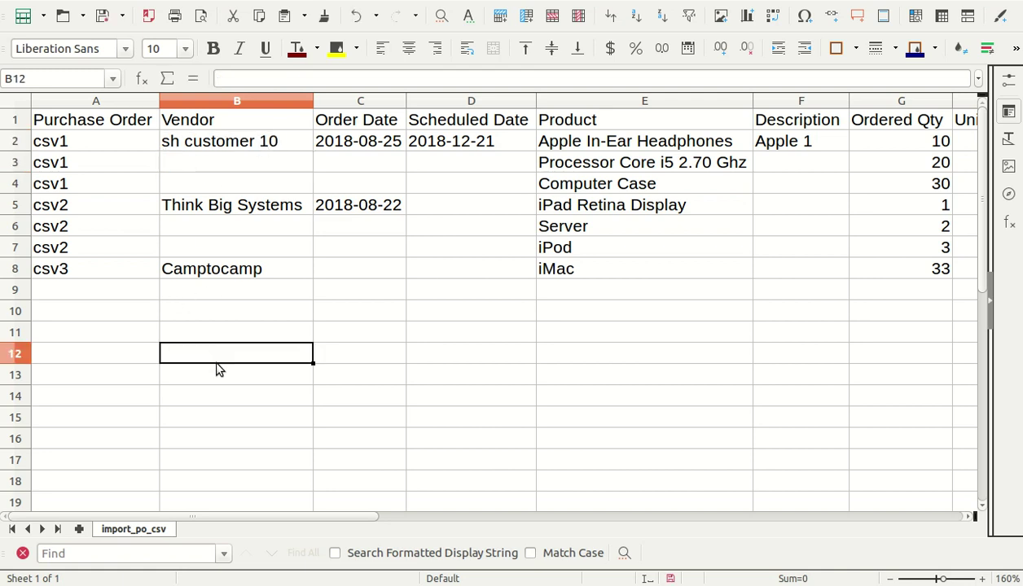
key(ctrl+s)
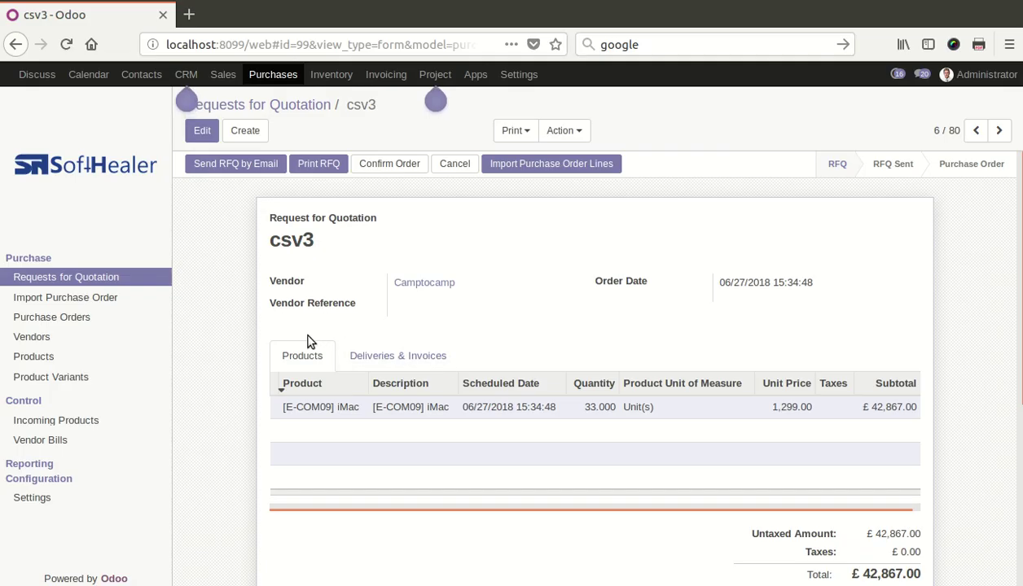
click(82, 298)
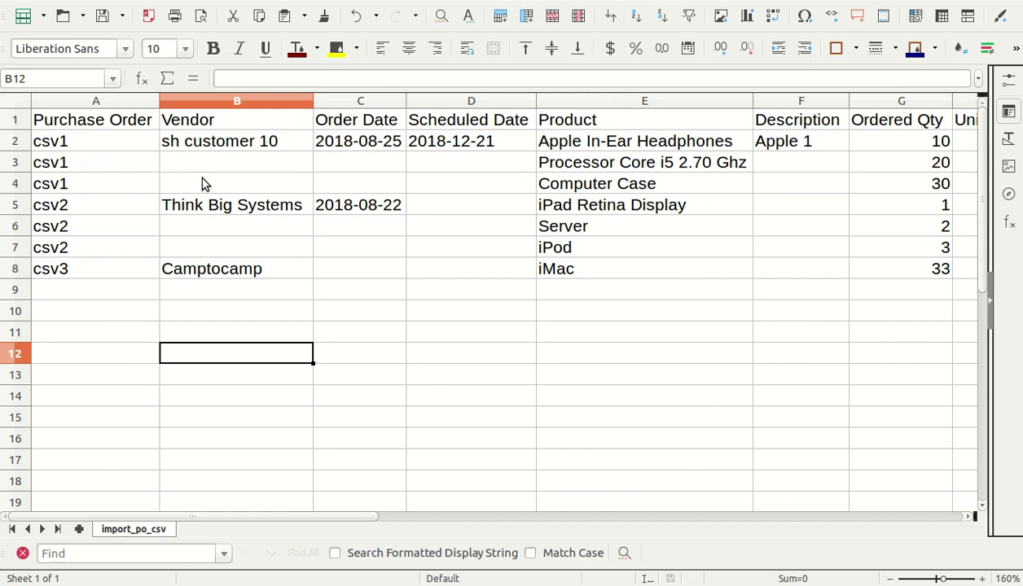
double_click(212, 144)
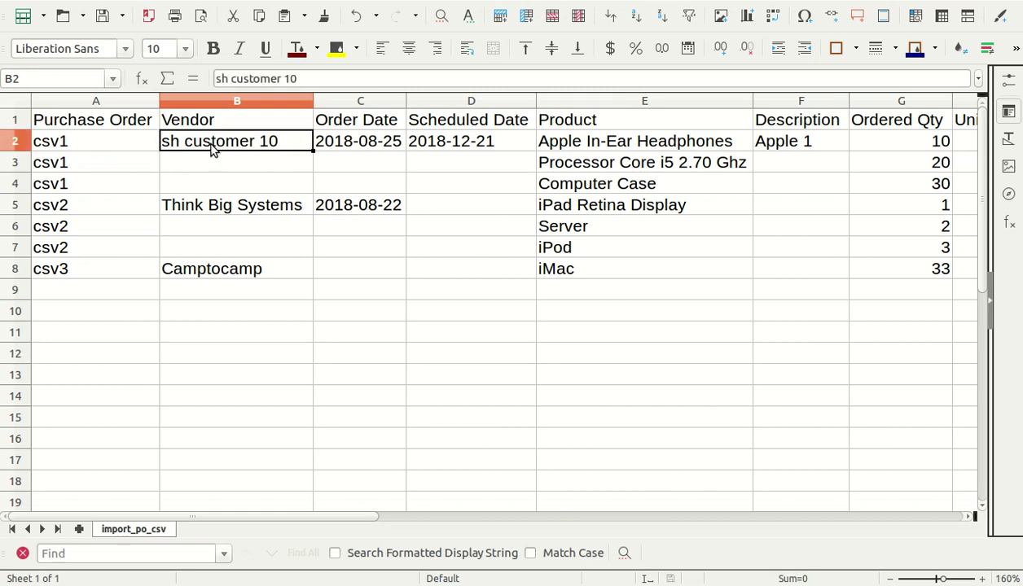
- Edit cell B2 so csv1's vendor reads 'sh vendor 10', then save the spreadsheet
click(281, 141)
key(BackSpace)
key(BackSpace)
key(BackSpace)
text(sh vendor)
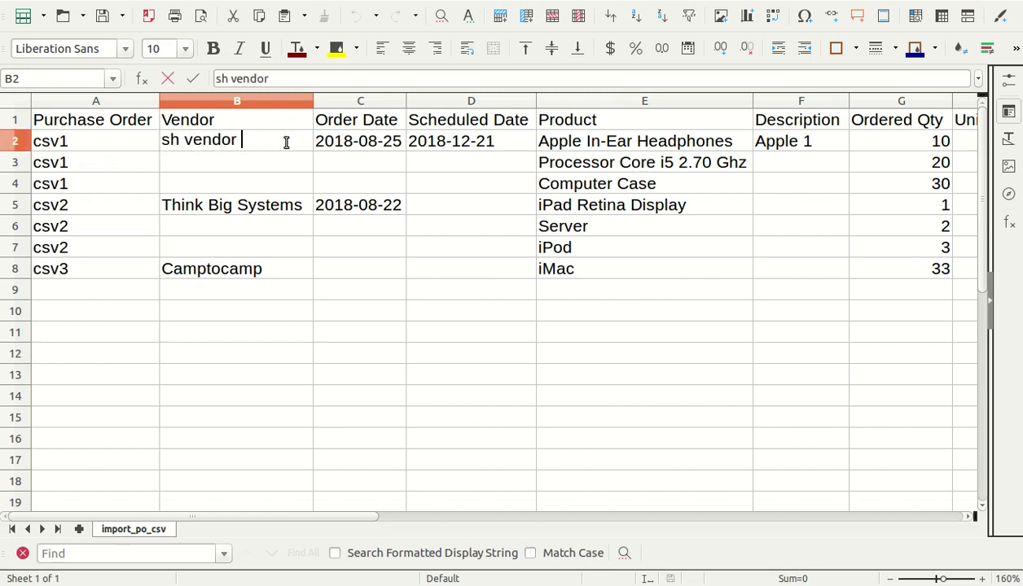
text(10)
key(Return)
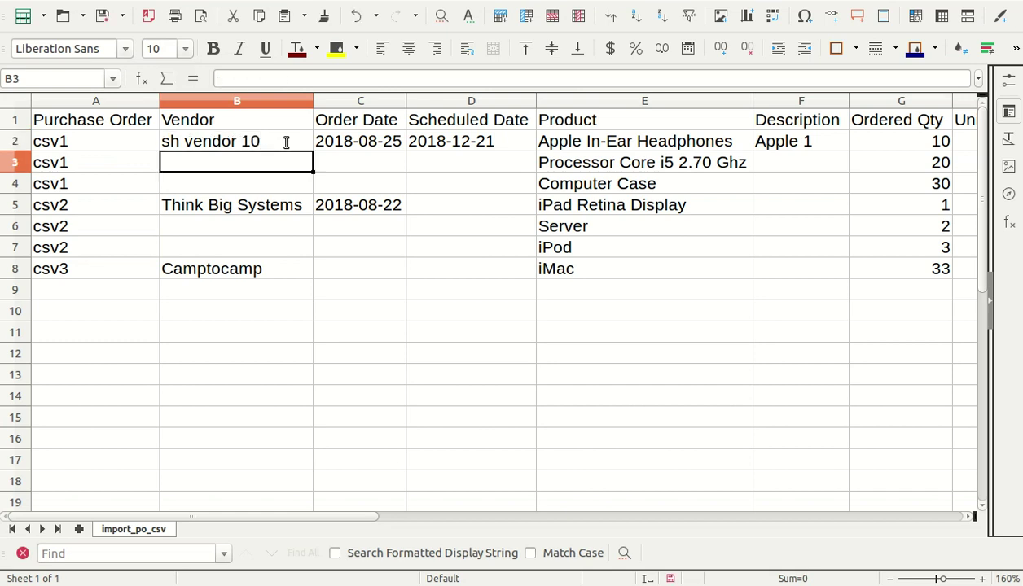
key(ctrl+s)
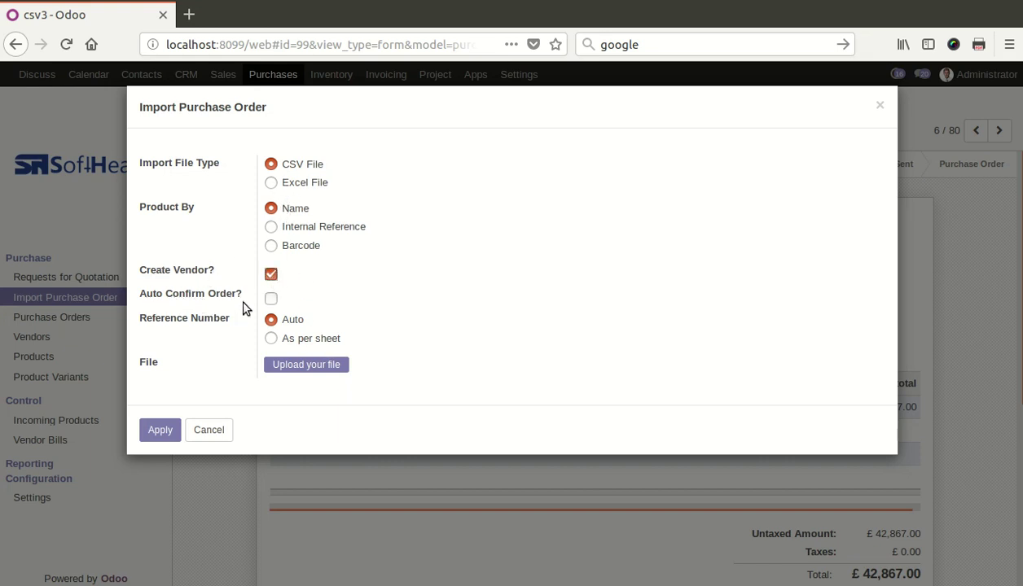
- Import import_po_csv.csv with Create Vendor and Auto Confirm Order on, producing confirmed orders PO00091–PO00093
click(270, 298)
click(294, 366)
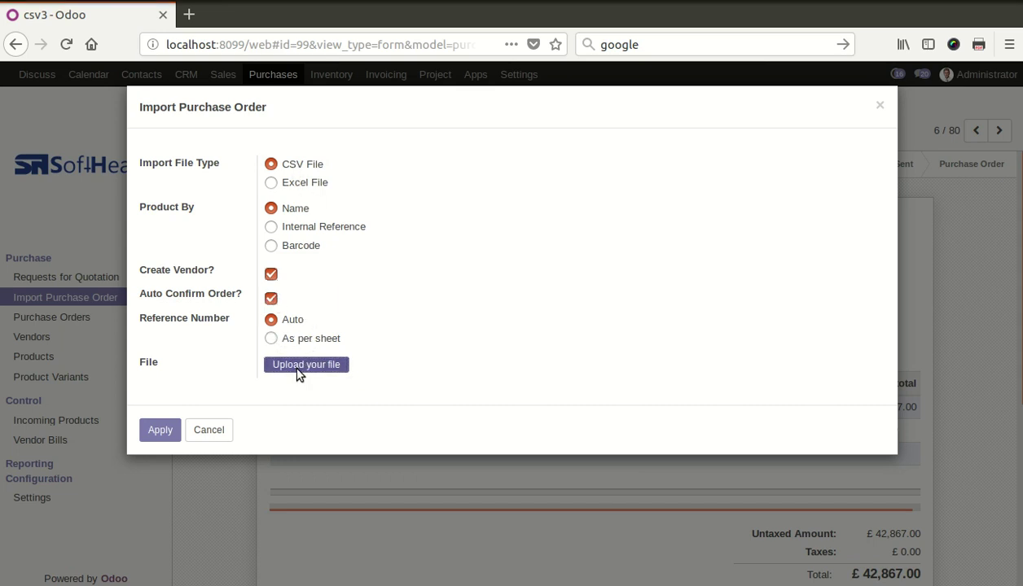
key(Return)
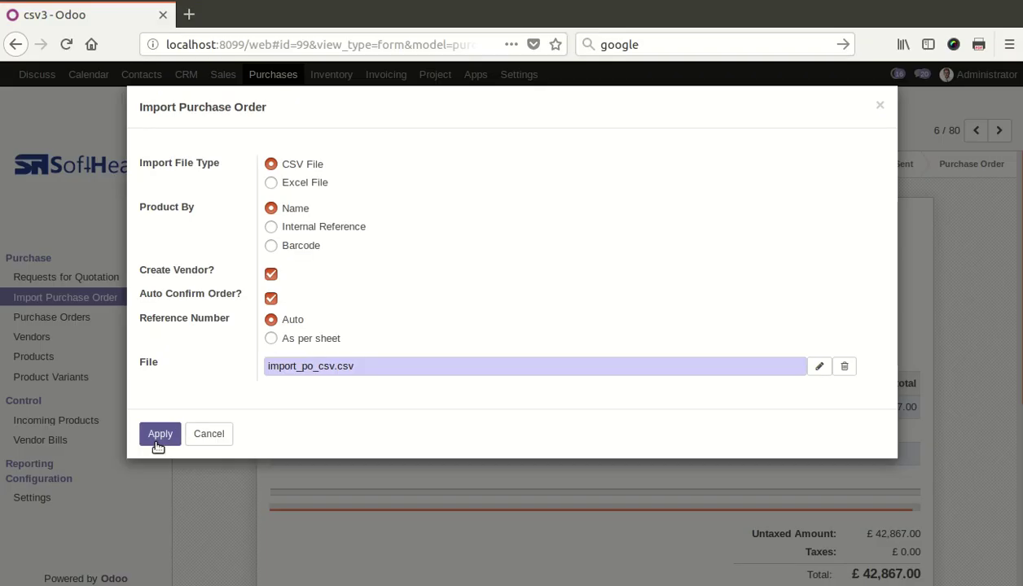
click(158, 436)
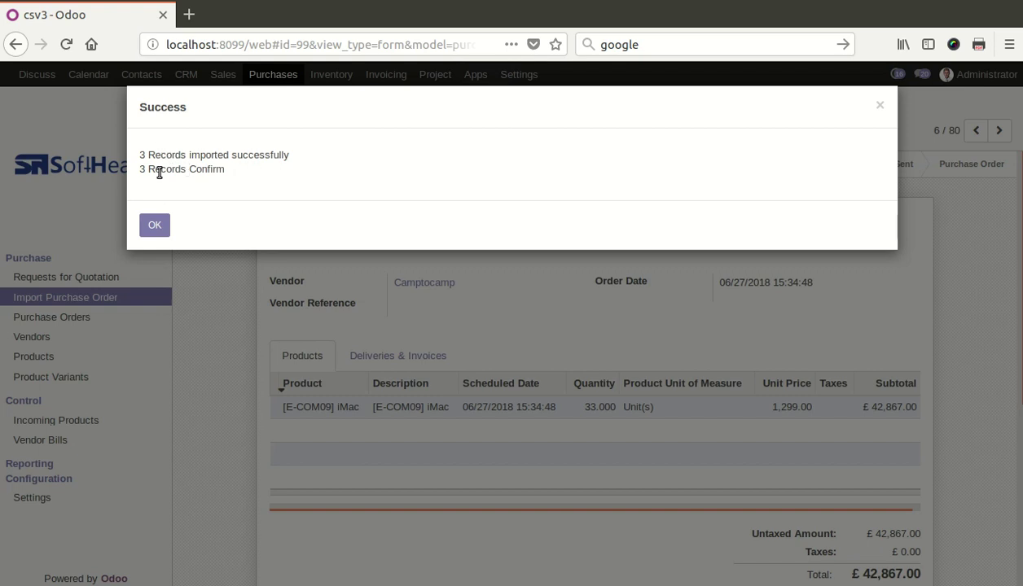
click(155, 225)
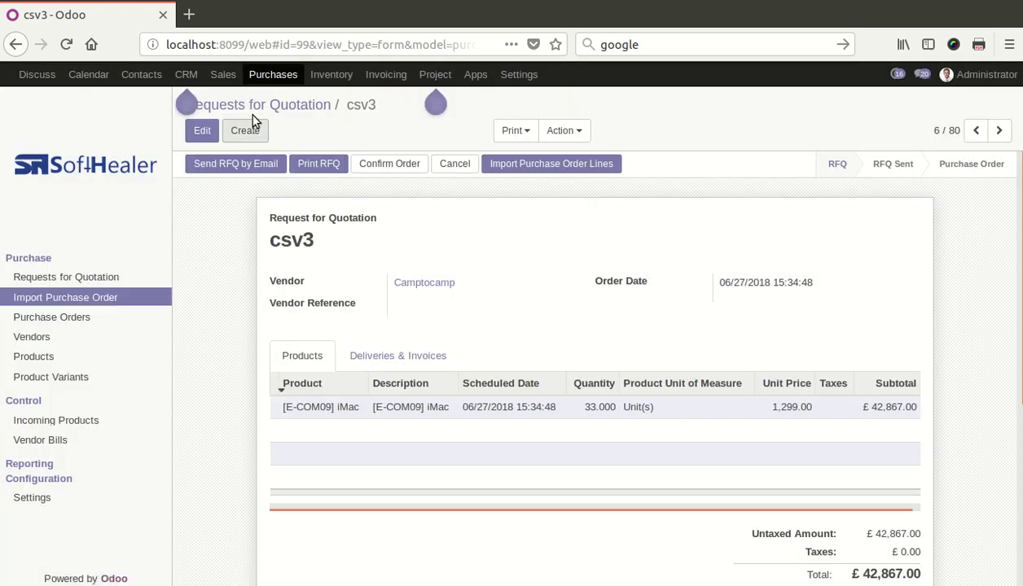
click(252, 106)
- Sort Purchase Orders by reference, newest first, and open the new order PO00091
click(65, 319)
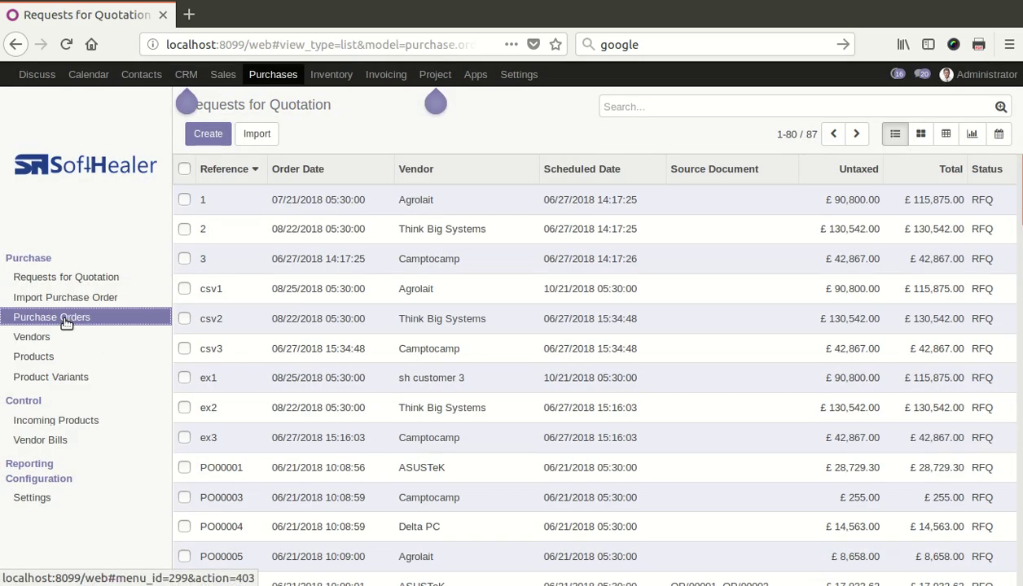
click(221, 175)
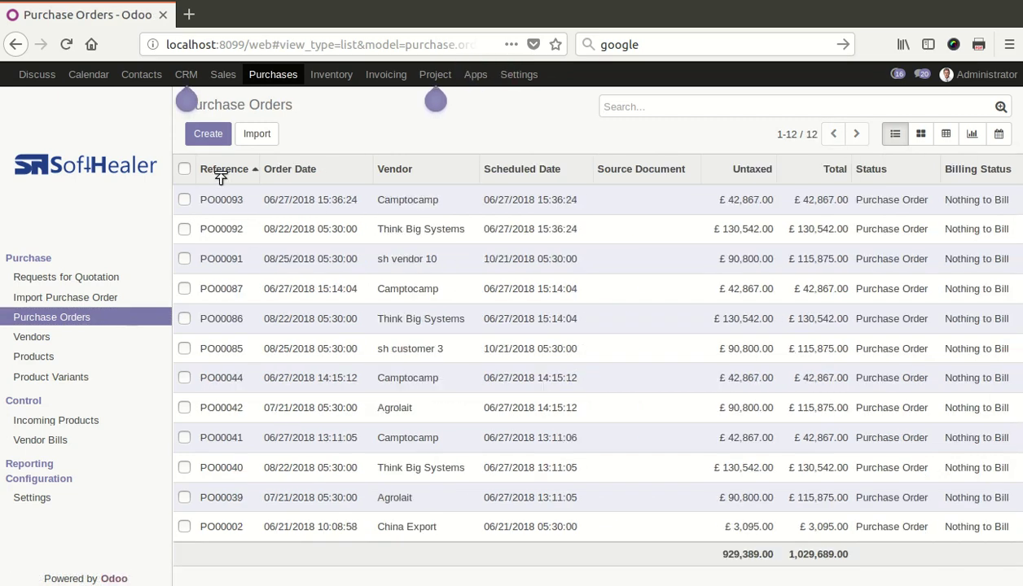
click(391, 260)
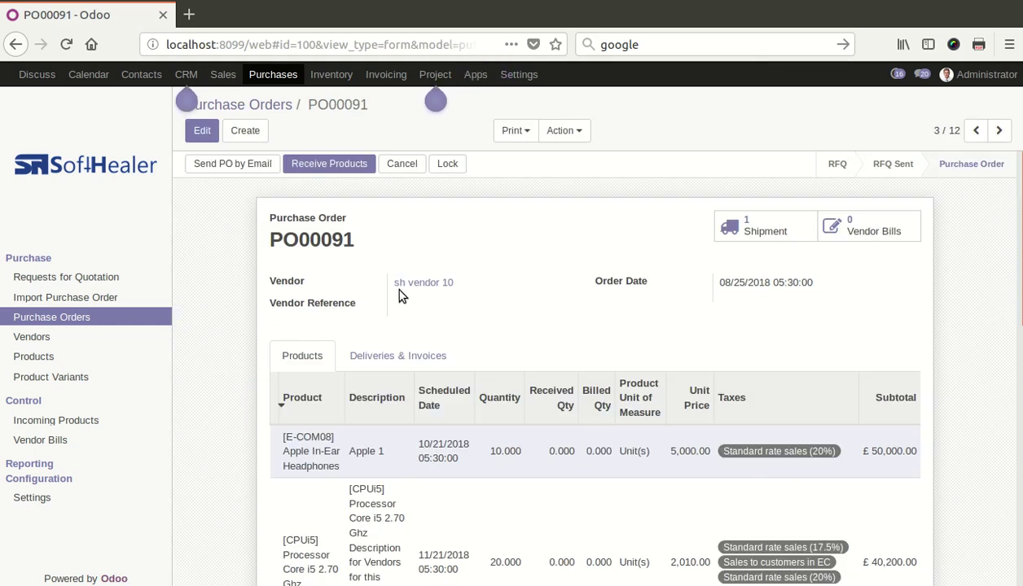
scroll(476, 294, down, 5)
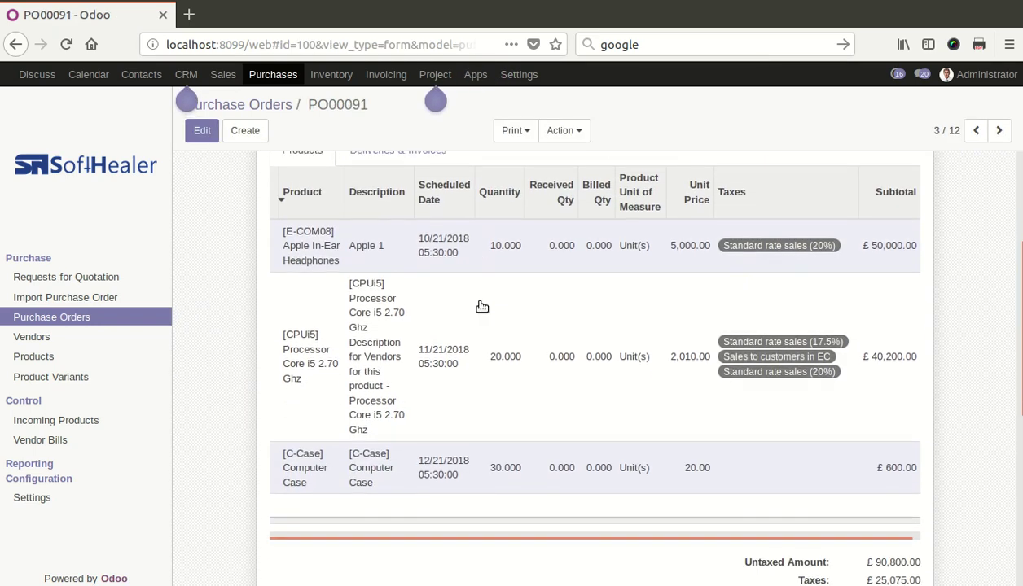
scroll(476, 293, up, 5)
- Check the Sales & Purchases settings of new vendor sh vendor 10 to confirm it is a vendor
click(425, 286)
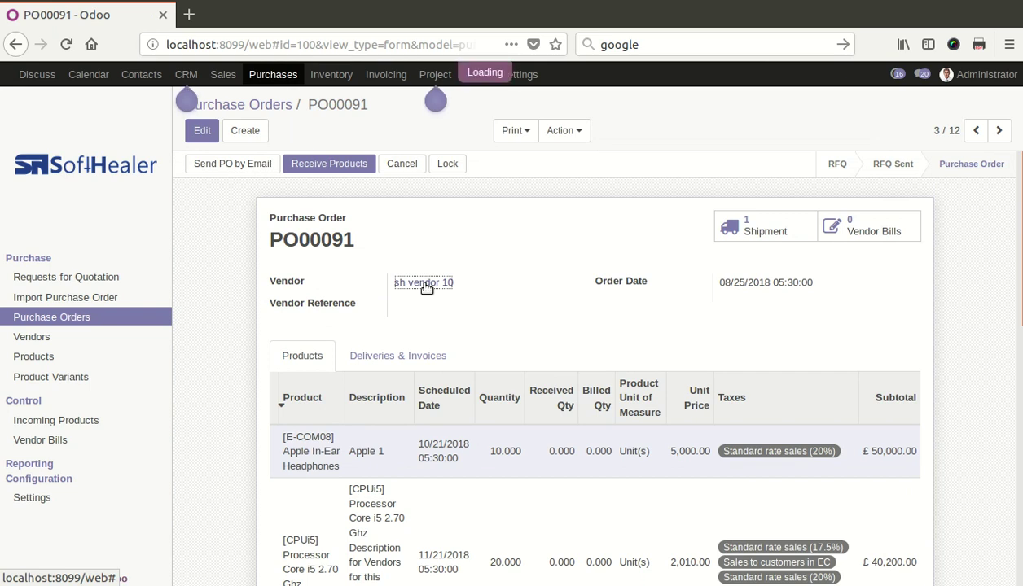
click(204, 132)
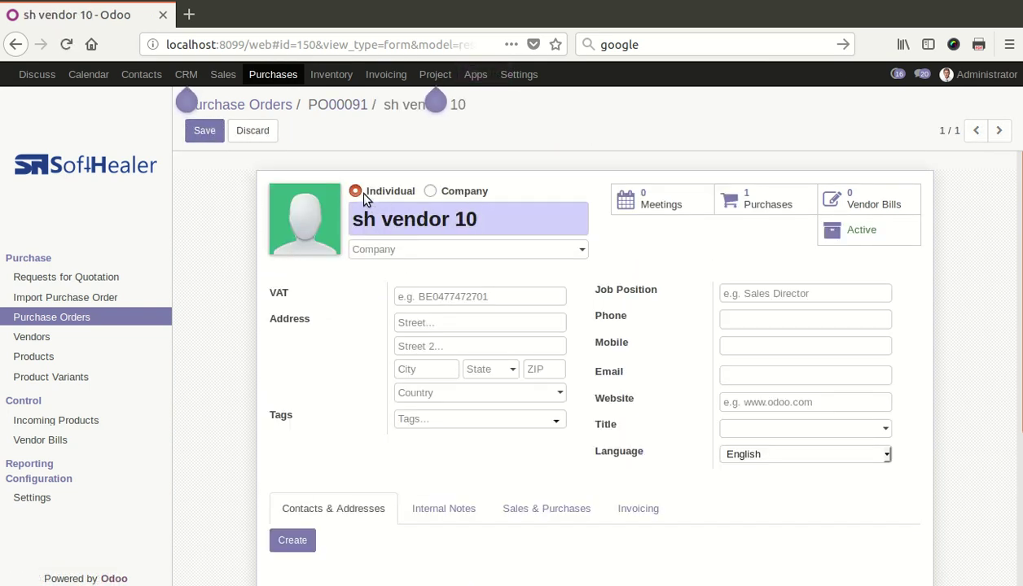
scroll(456, 285, down, 4)
click(533, 330)
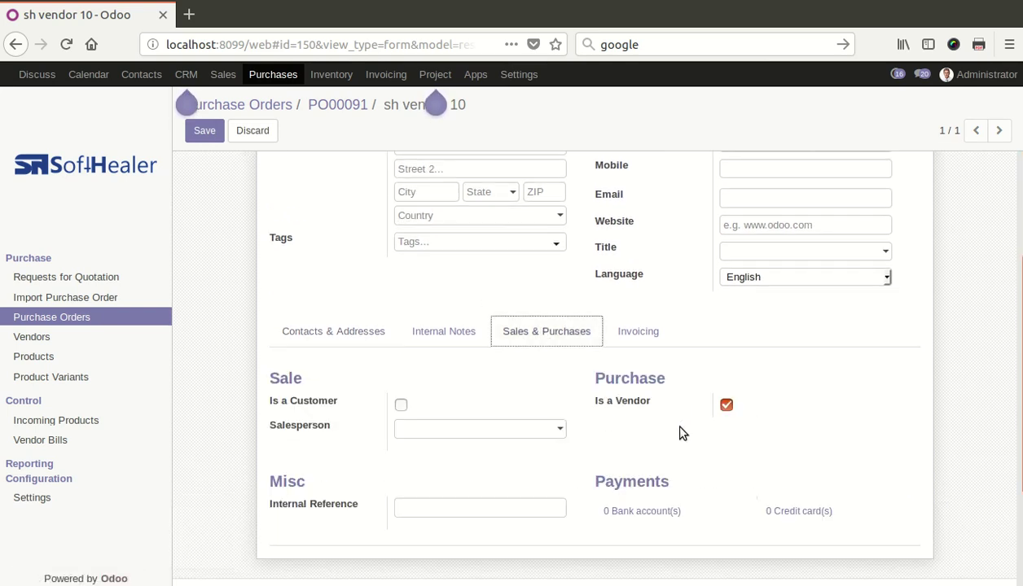
click(322, 105)
- Review PO00091's order lines, then return to the Purchase Orders list
scroll(303, 244, down, 3)
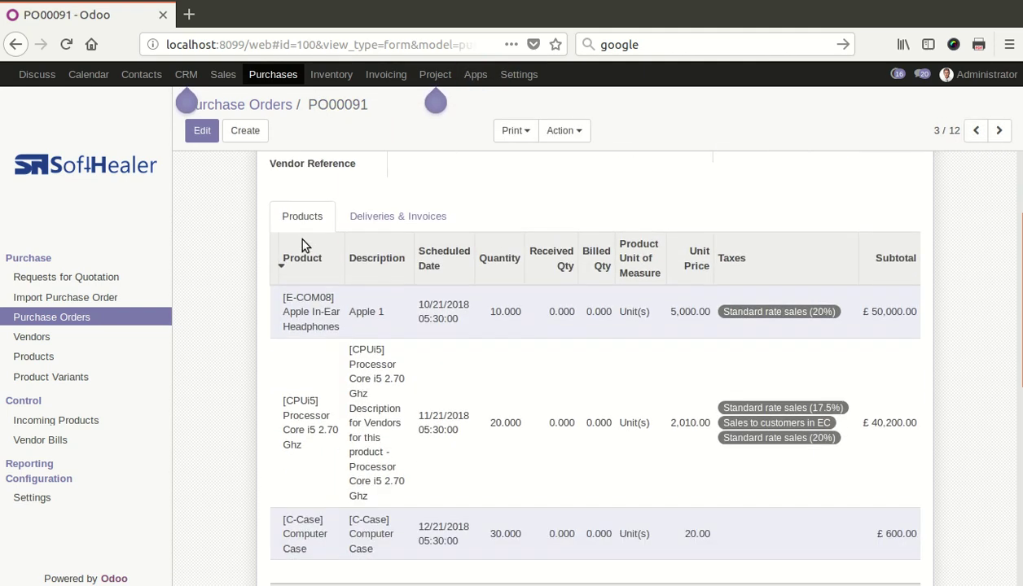
scroll(295, 228, down, 2)
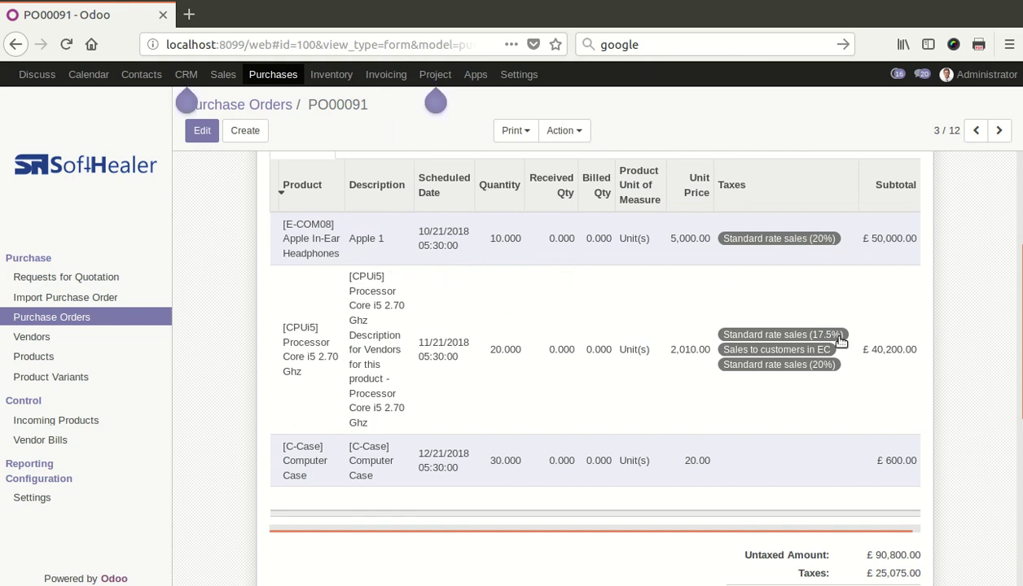
scroll(707, 433, down, 4)
scroll(764, 415, up, 4)
scroll(489, 285, up, 5)
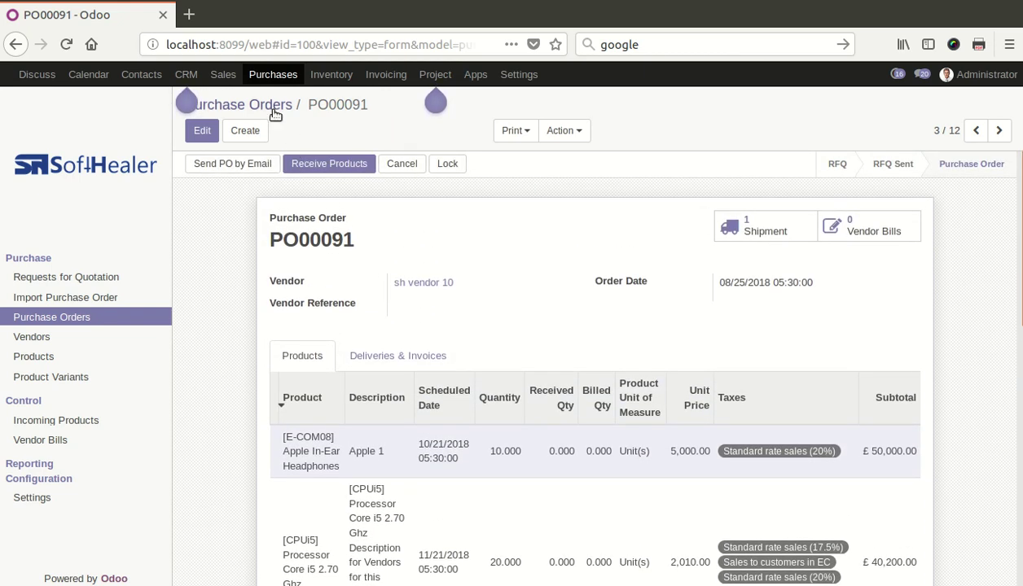
click(273, 109)
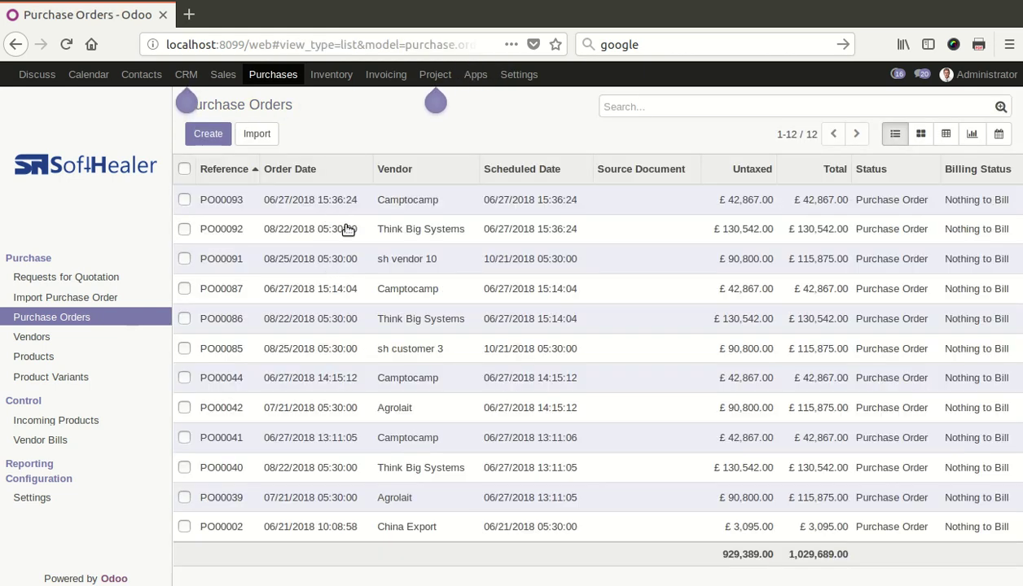
click(340, 258)
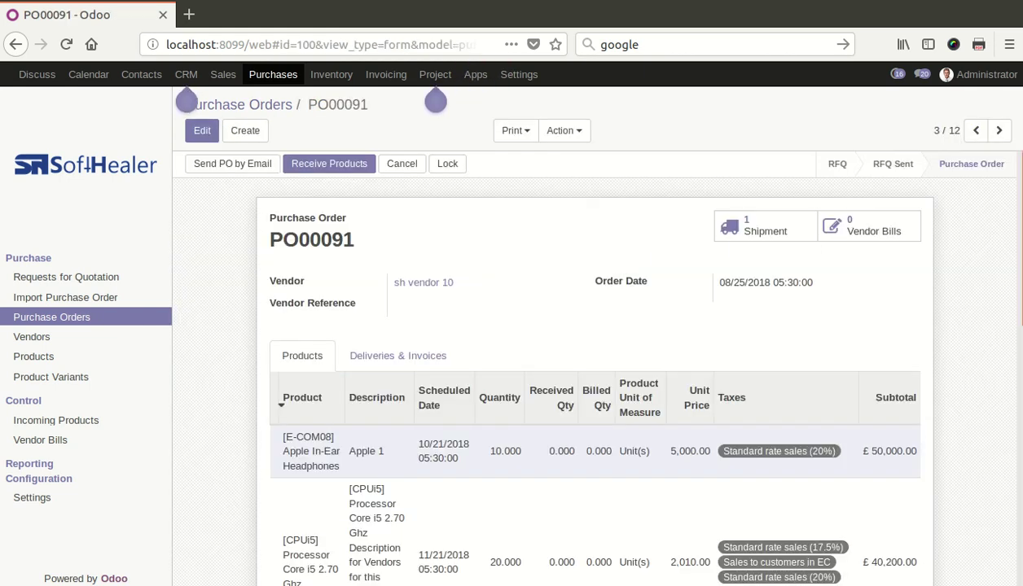
click(766, 226)
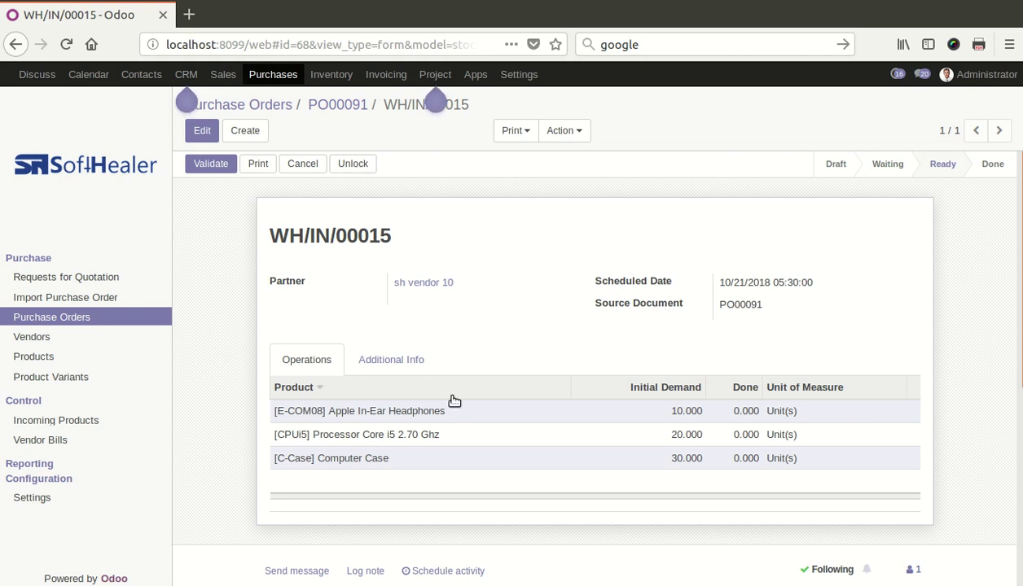
click(335, 105)
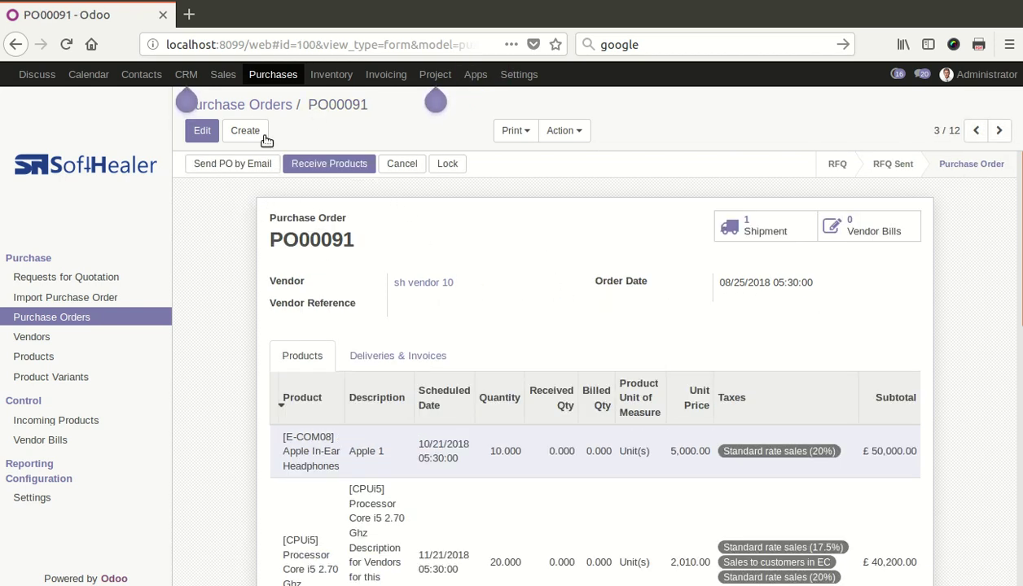
click(247, 104)
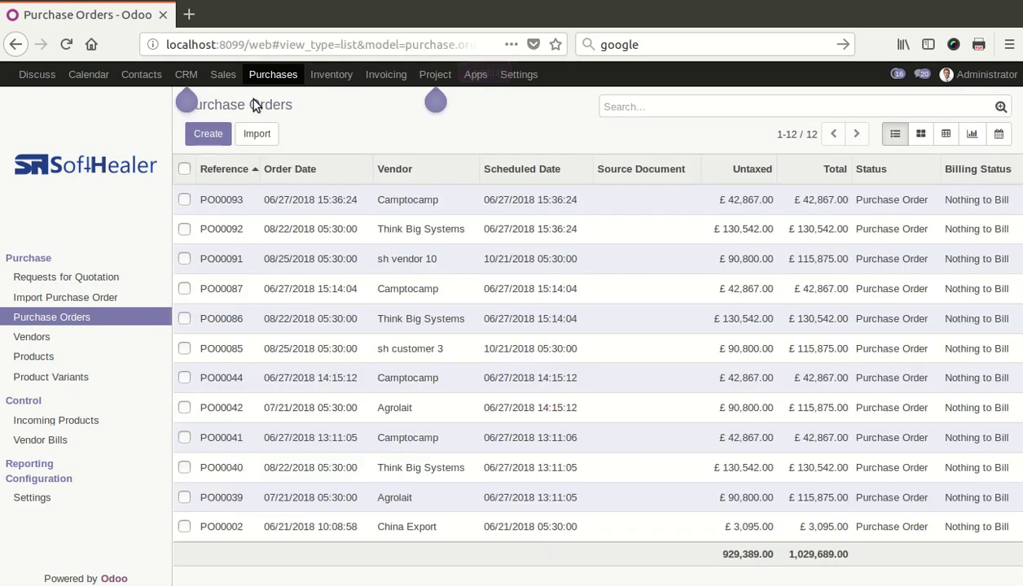
click(274, 229)
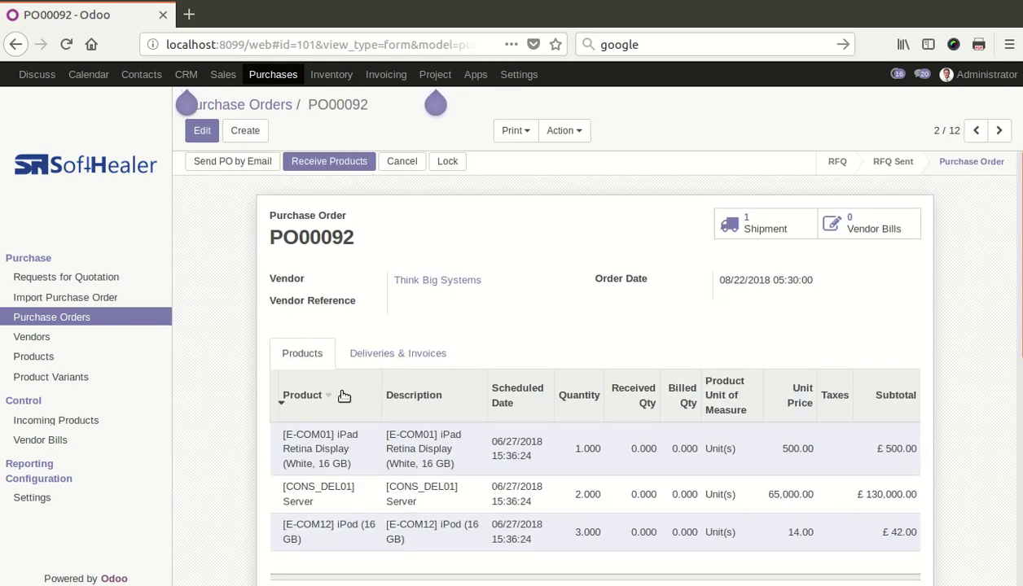
scroll(818, 413, down, 2)
scroll(839, 474, down, 2)
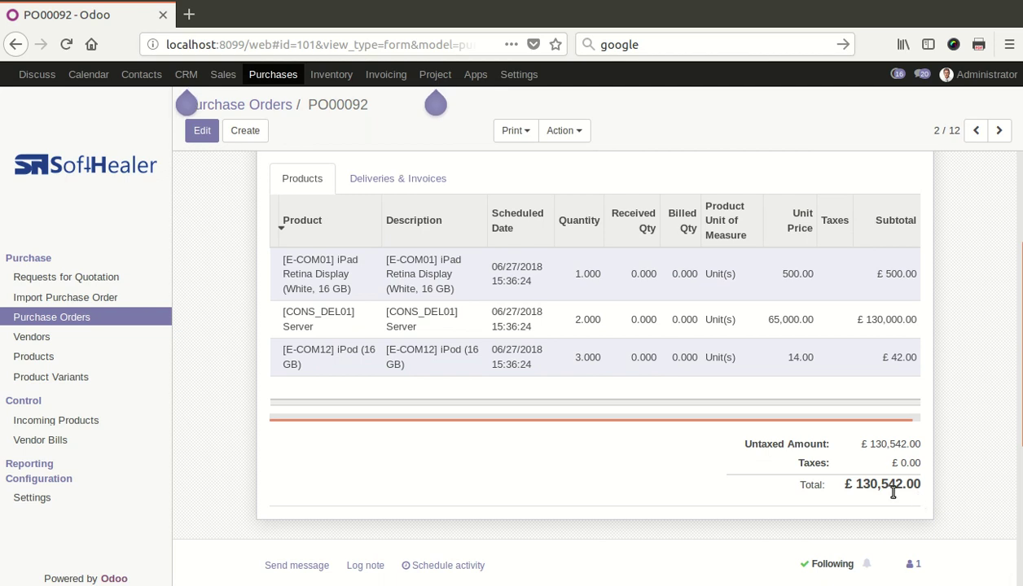
scroll(888, 554, up, 3)
click(751, 232)
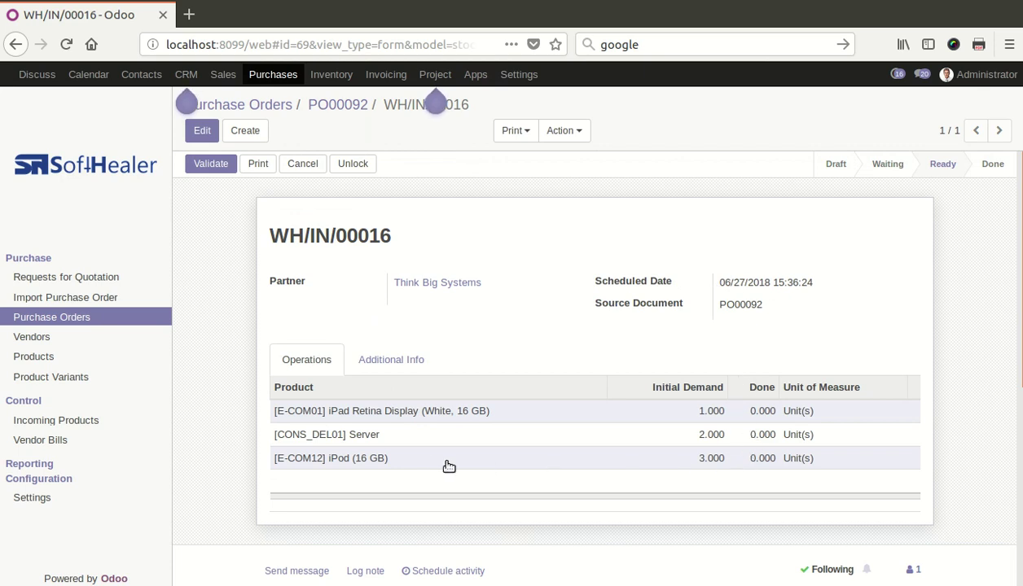
click(259, 106)
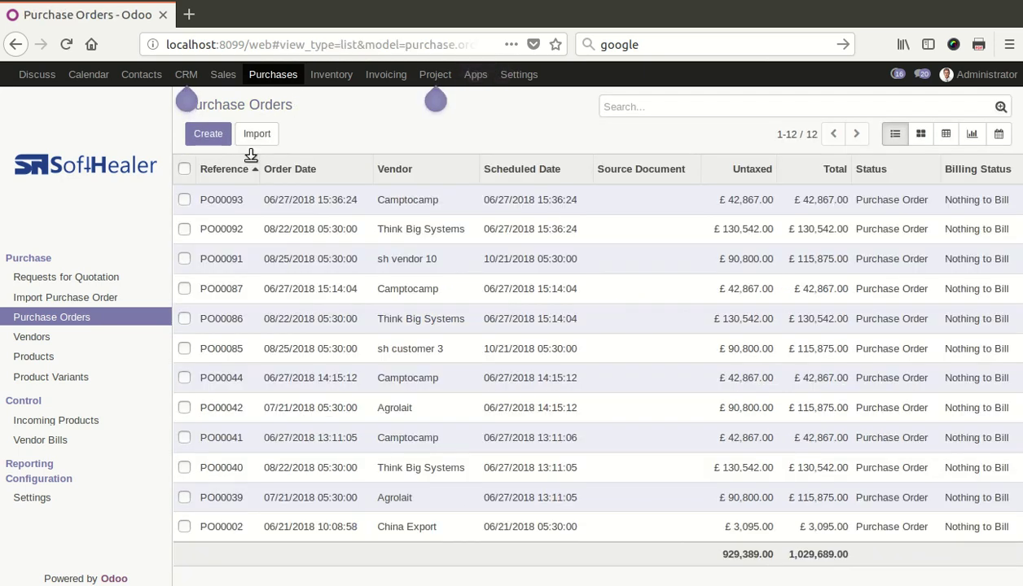
click(324, 210)
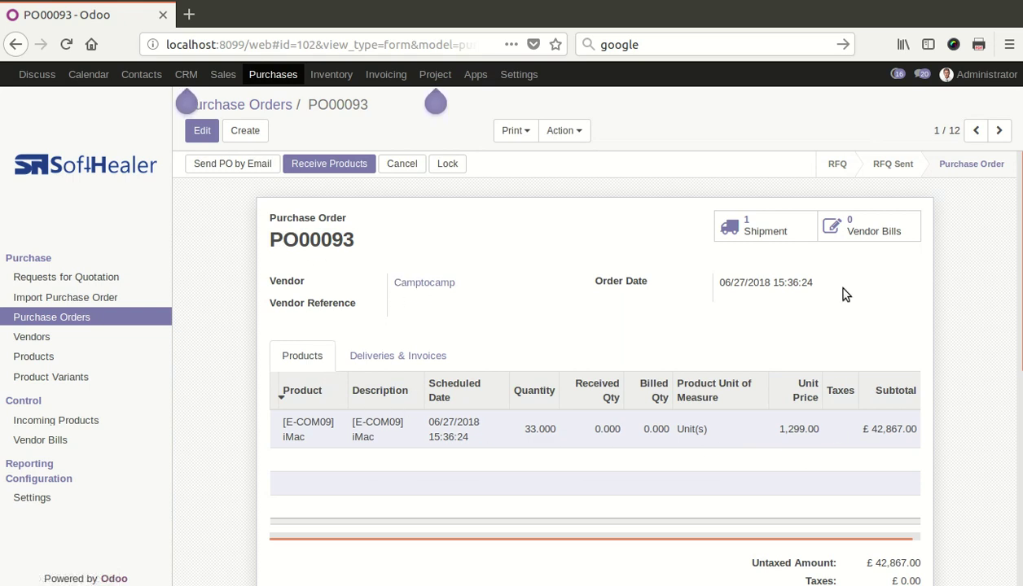
click(766, 229)
scroll(472, 256, down, 2)
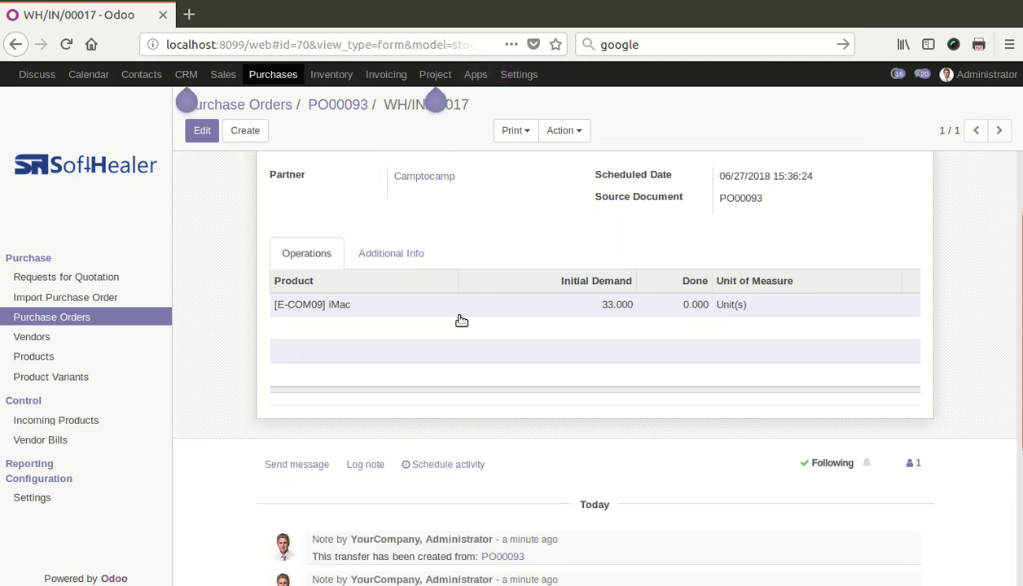
scroll(459, 320, up, 2)
click(263, 110)
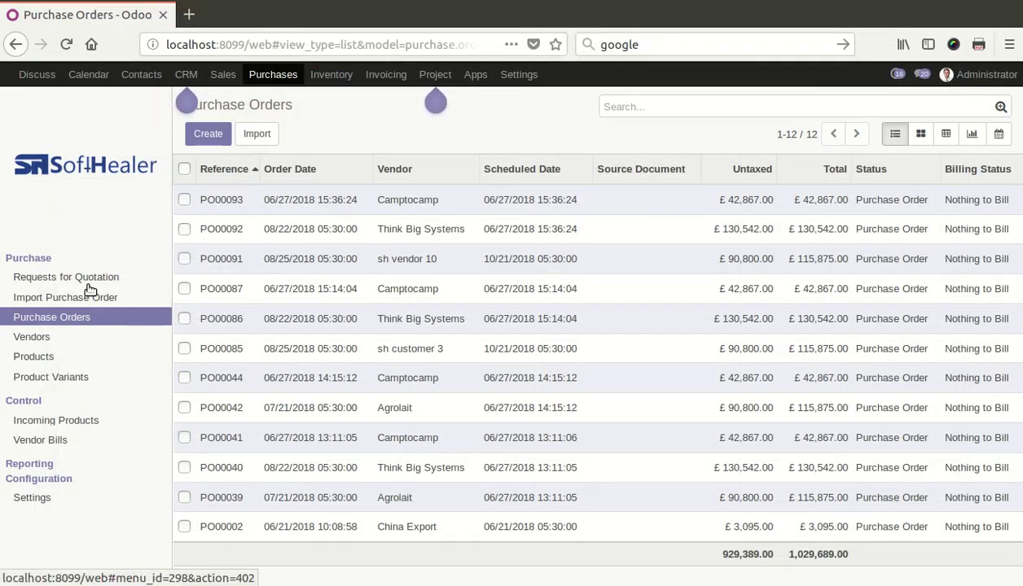
- Attach import_po_excel.xls as an Excel import file, then open the spreadsheet to view it
click(86, 299)
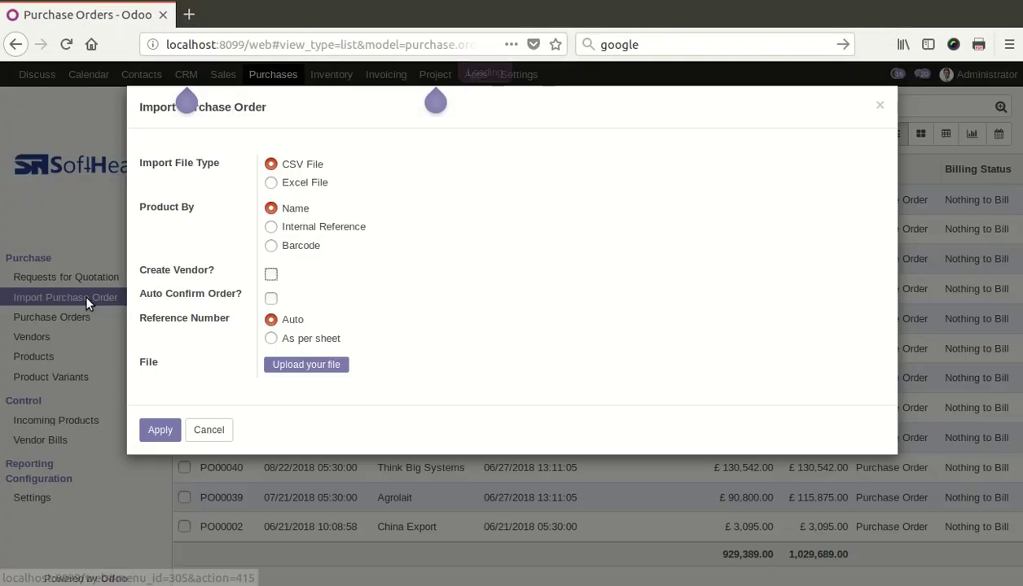
click(292, 184)
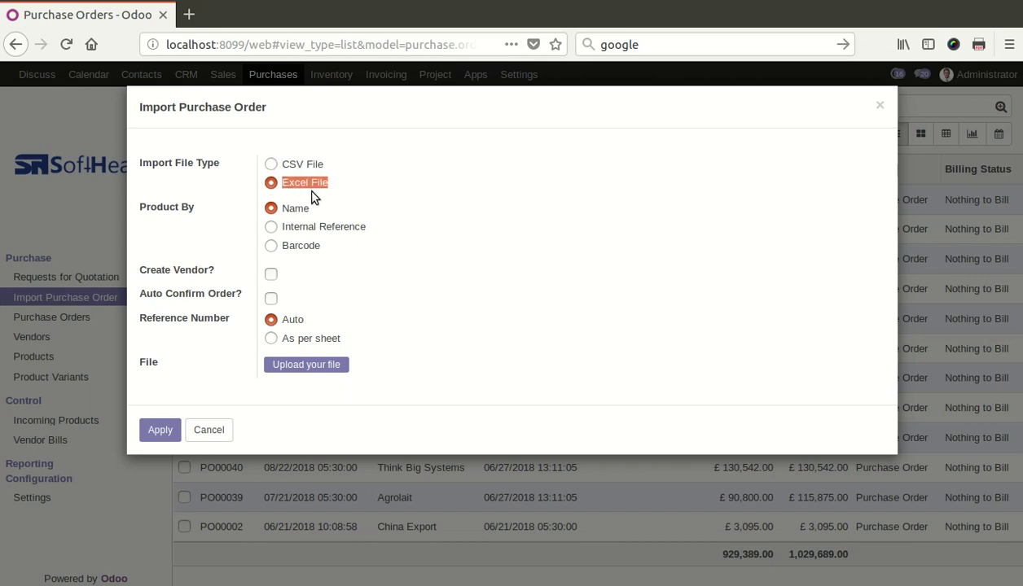
click(307, 364)
double_click(245, 118)
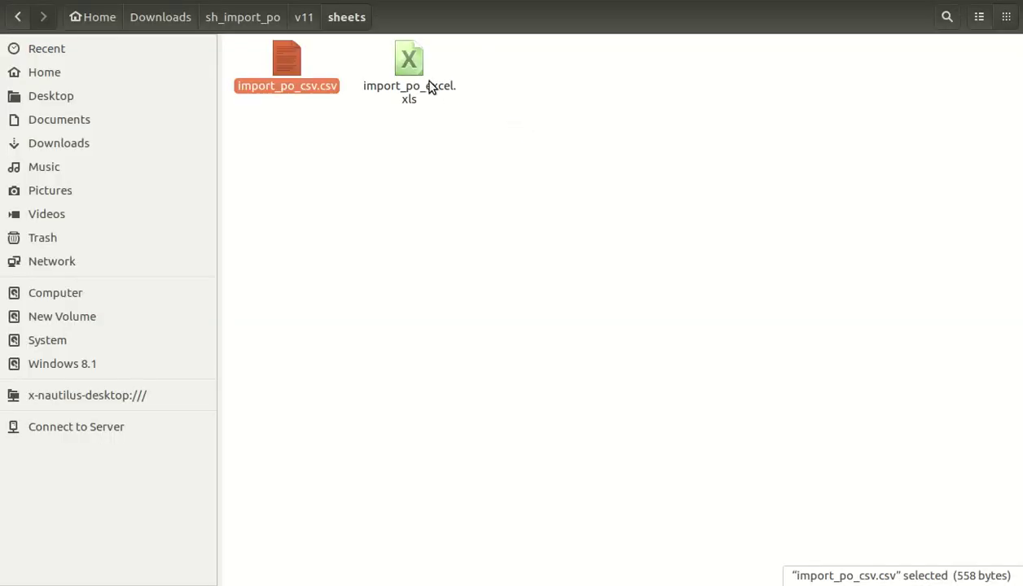
double_click(429, 86)
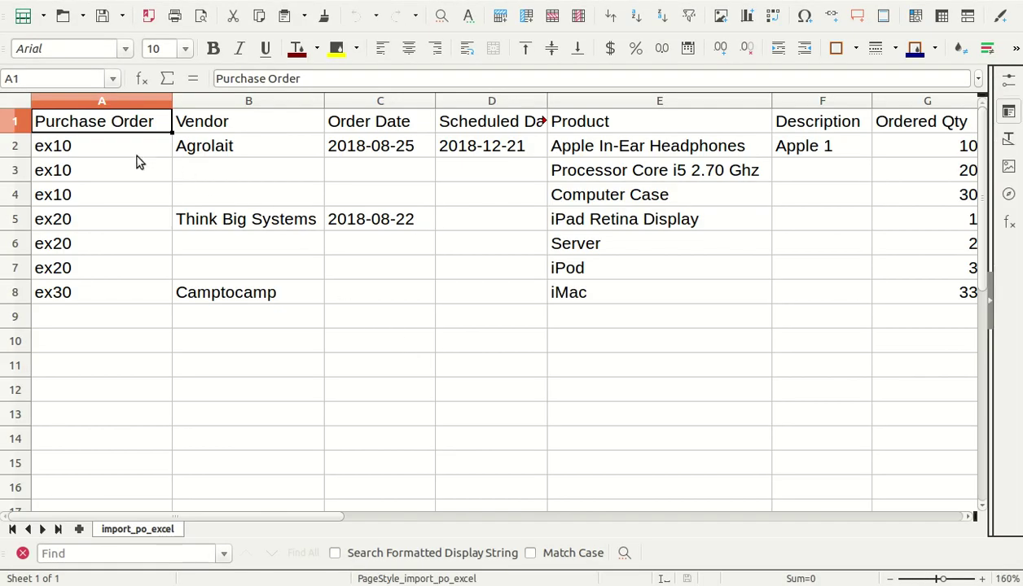
- Extend the selection from A1 to A1:K8 to cover the ex10, ex20 and ex30 order lines
key(shift+Down)
key(shift+Down)
key(shift+Down)
key(shift+Down)
key(shift+Down)
key(shift+Down)
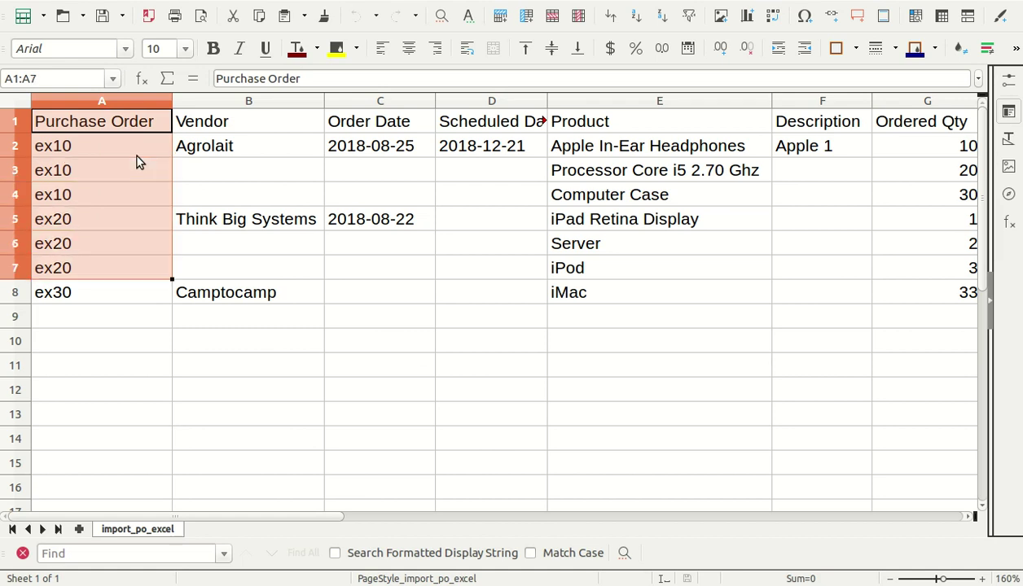
key(shift+Down)
key(shift+Right)
key(shift+Right)
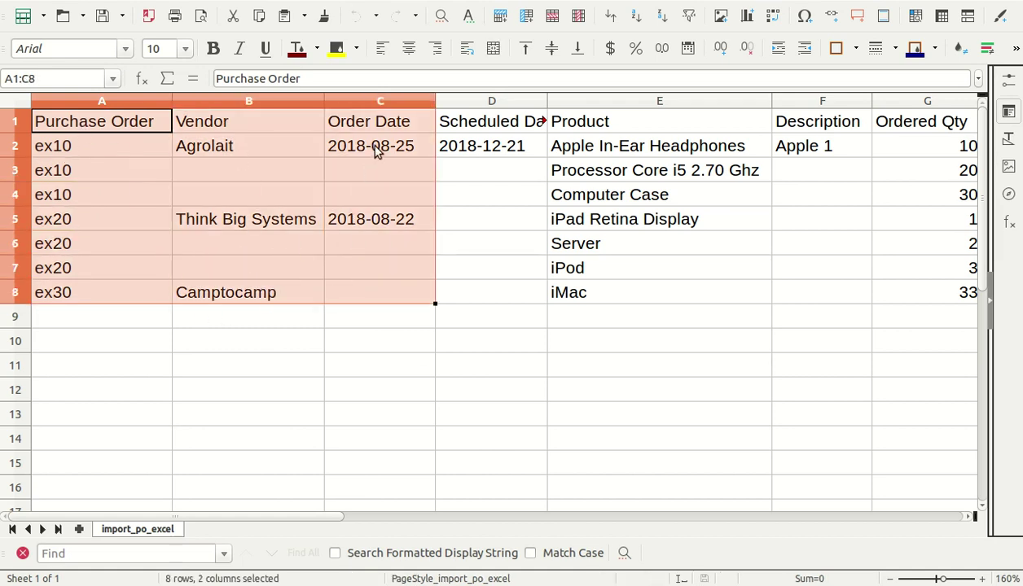
key(shift+Right)
key(shift+Right)
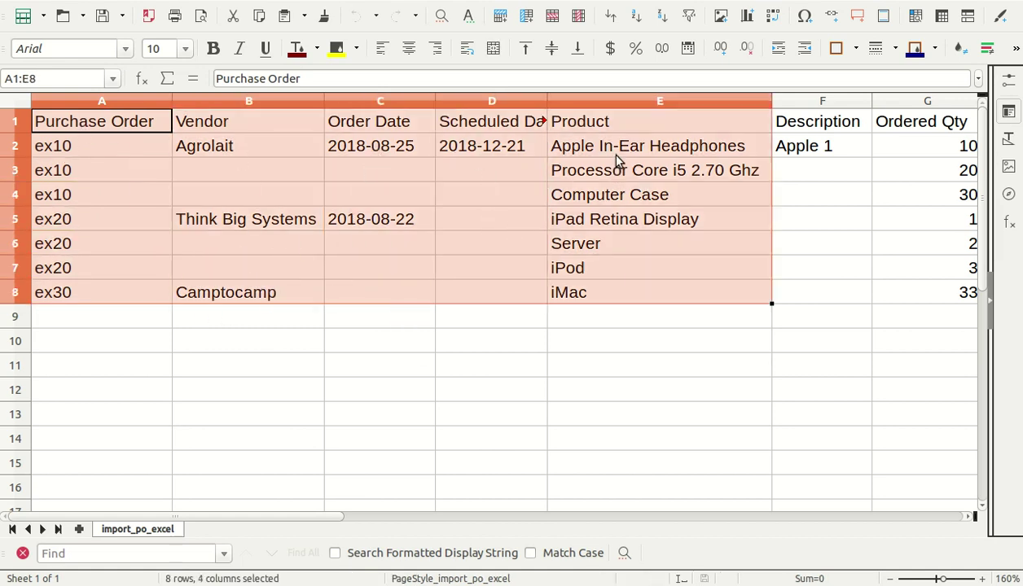
key(shift+Right)
key(shift+Right)
key(shift+Right)
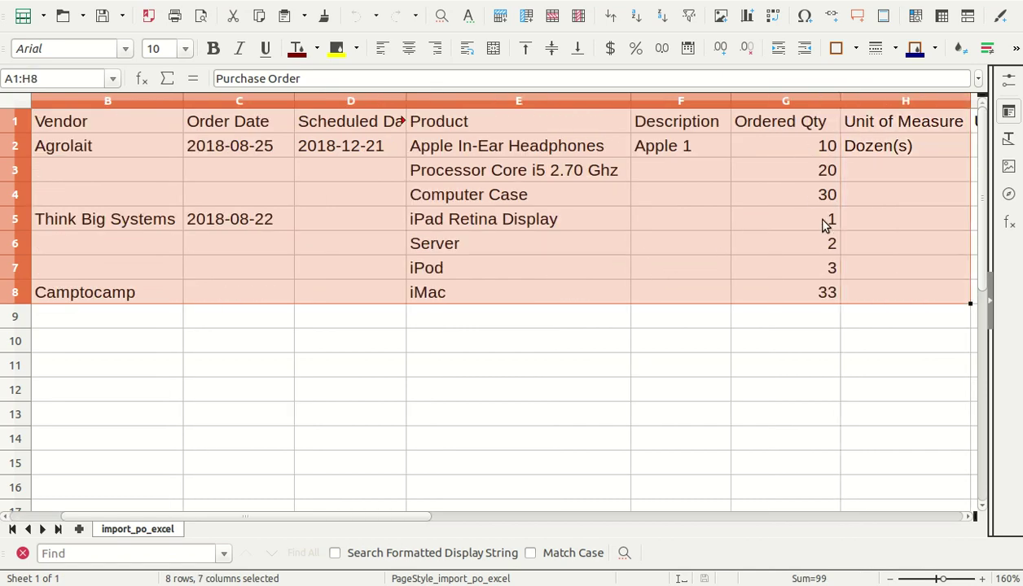
key(shift+Right)
key(shift+Right)
key(shift+Right)
key(shift+Right)
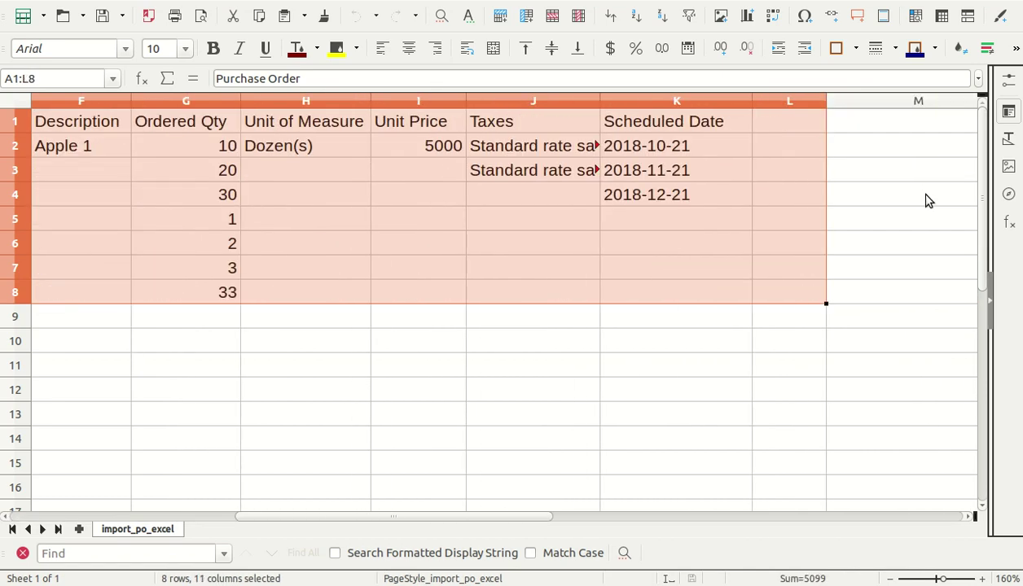
key(shift+Left)
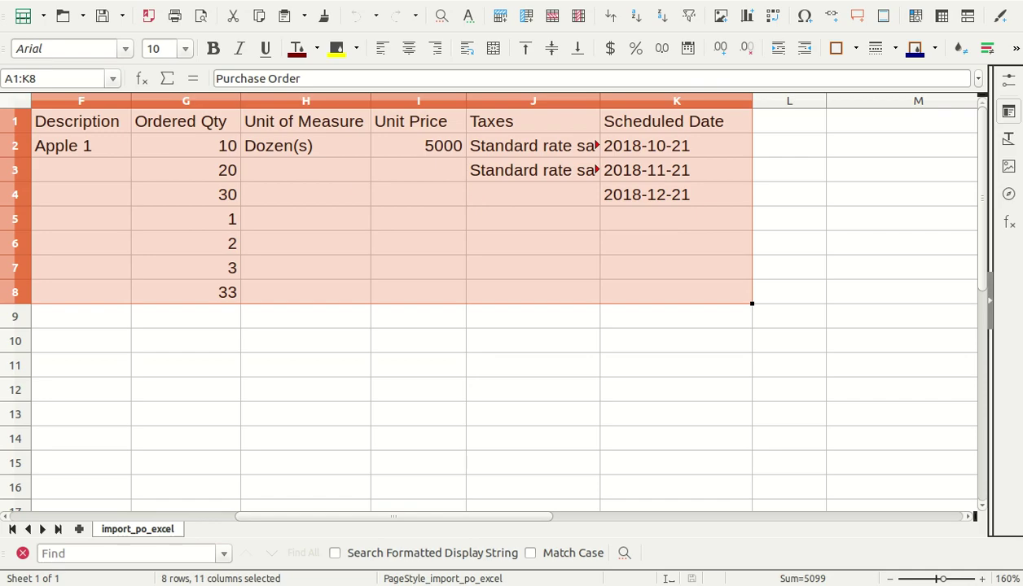
- Import import_po_excel.xls as three unconfirmed records and show the Requests for Quotation list
click(8, 161)
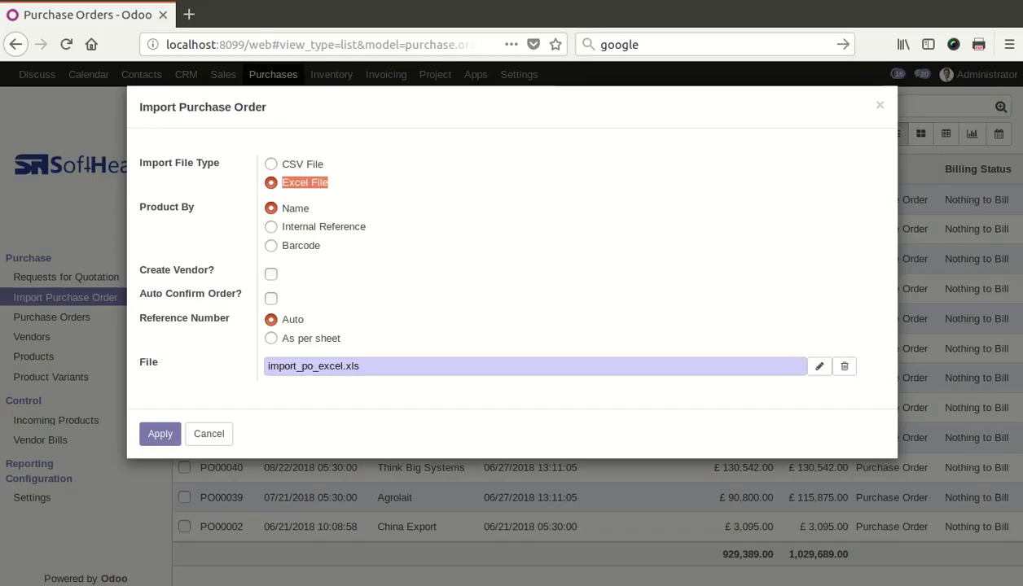
click(162, 433)
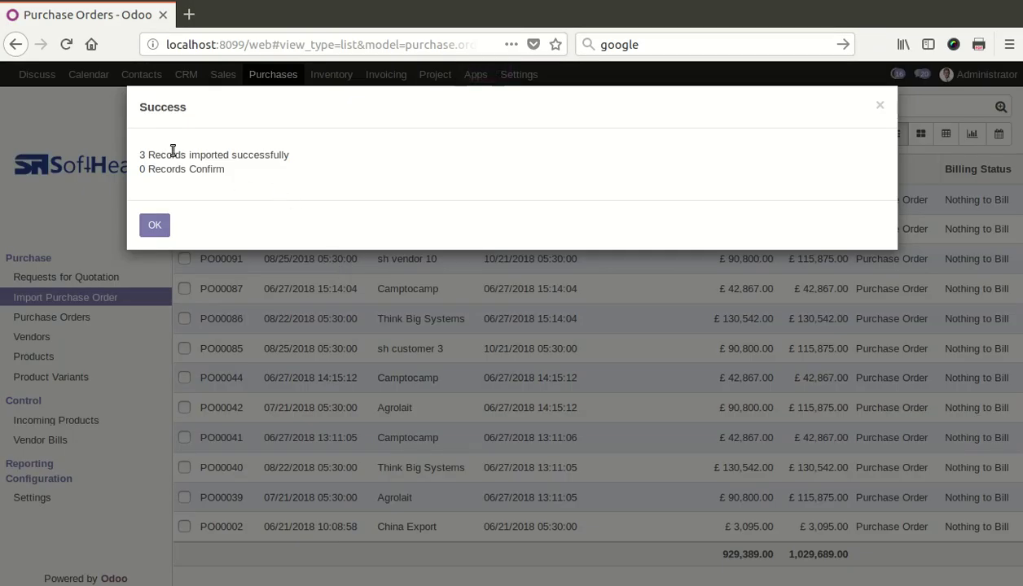
click(155, 223)
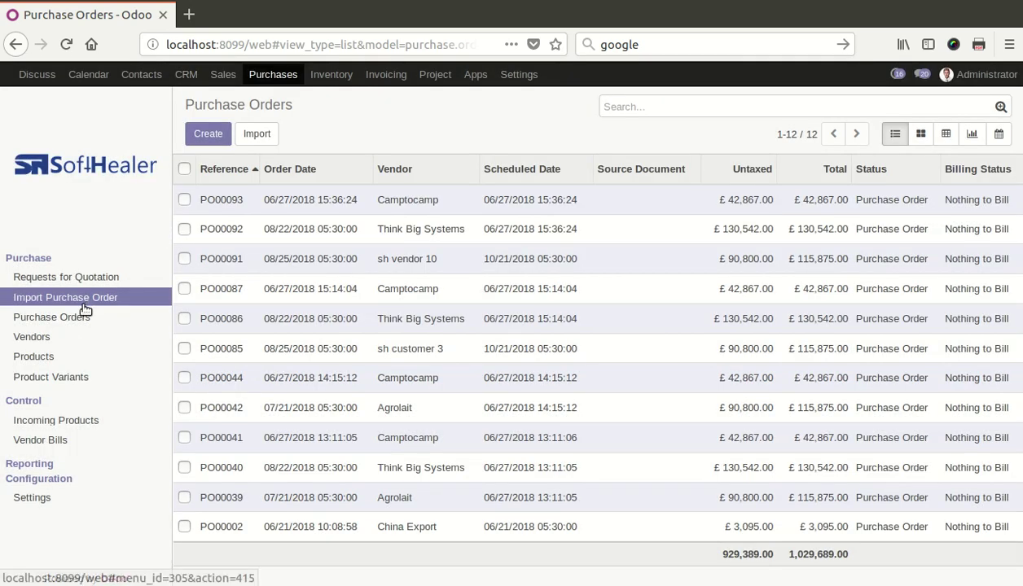
click(79, 281)
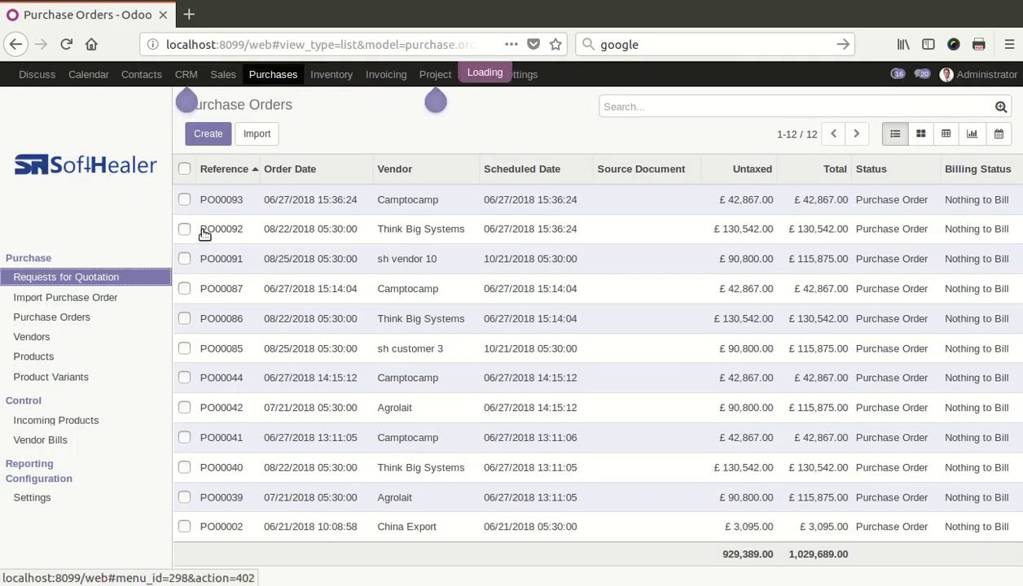
- Sort RFQs by reference and review PO00094's three ex10 lines totalling £115,875.00
click(226, 174)
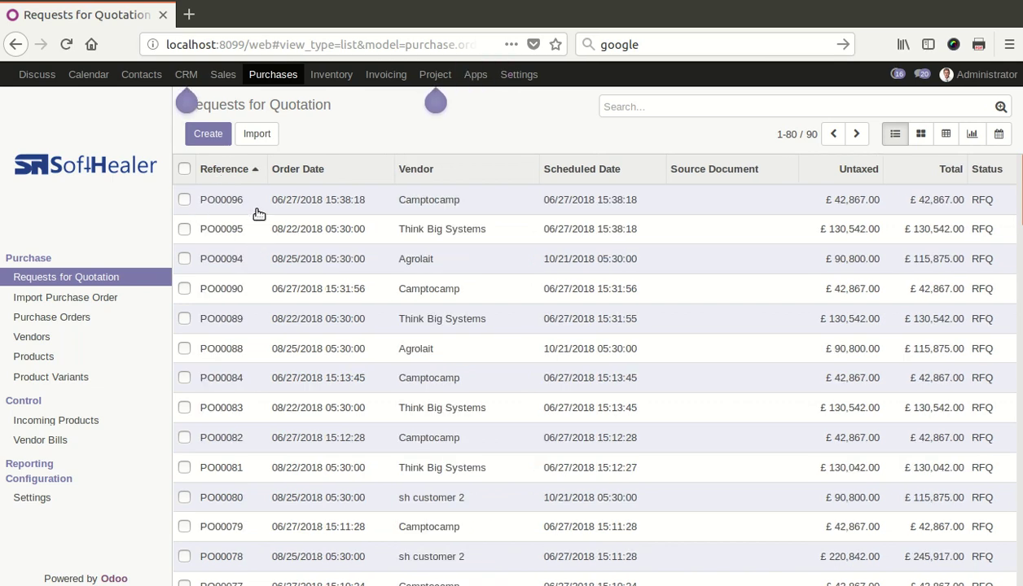
click(306, 260)
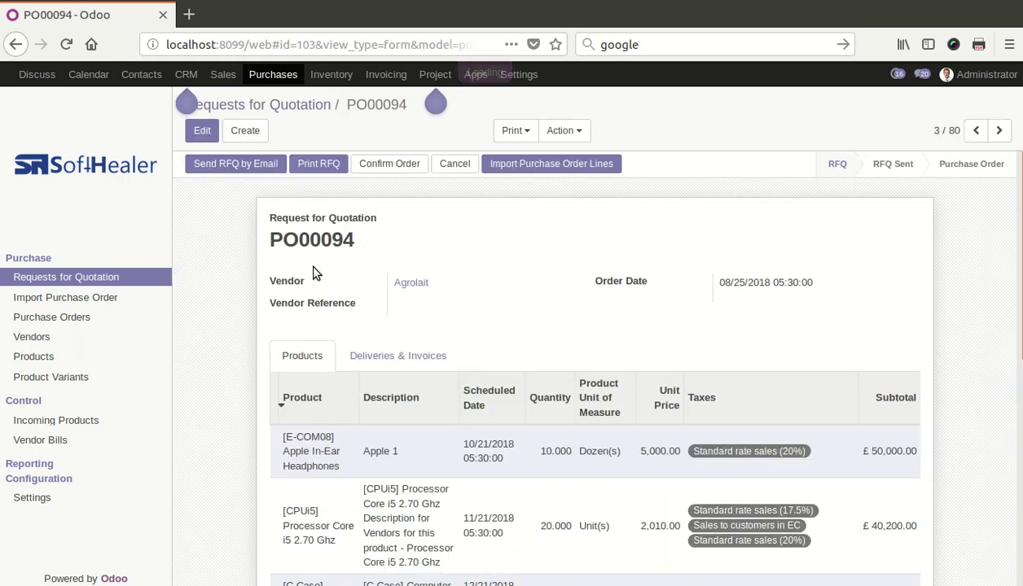
scroll(324, 279, down, 3)
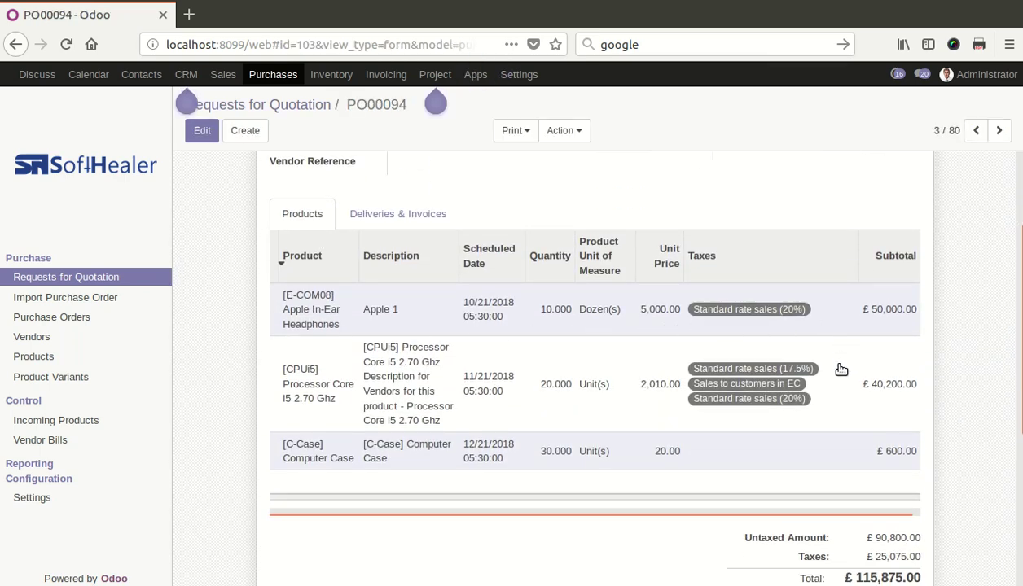
scroll(826, 514, down, 1)
scroll(787, 456, up, 3)
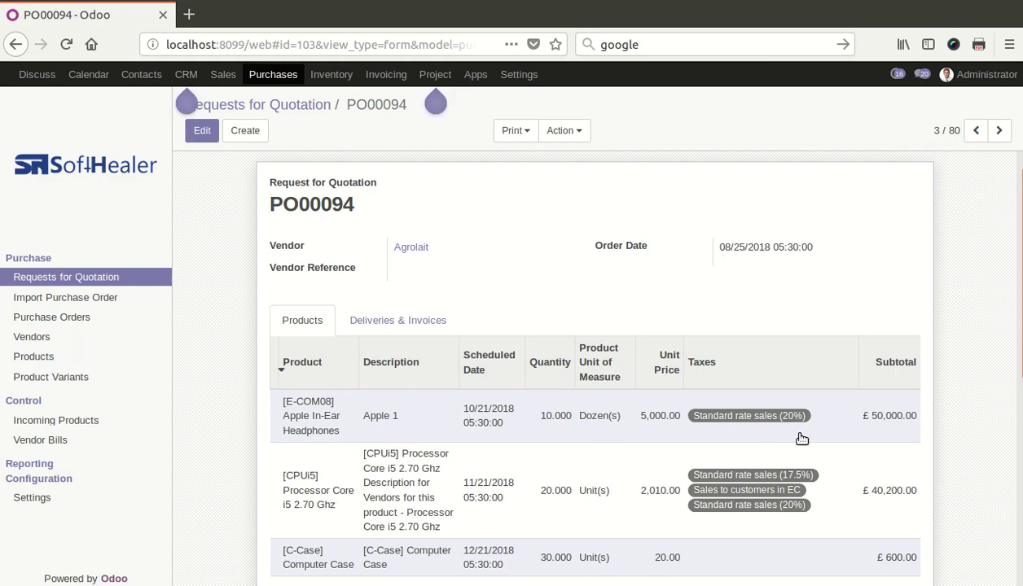
key(alt+Tab)
click(186, 244)
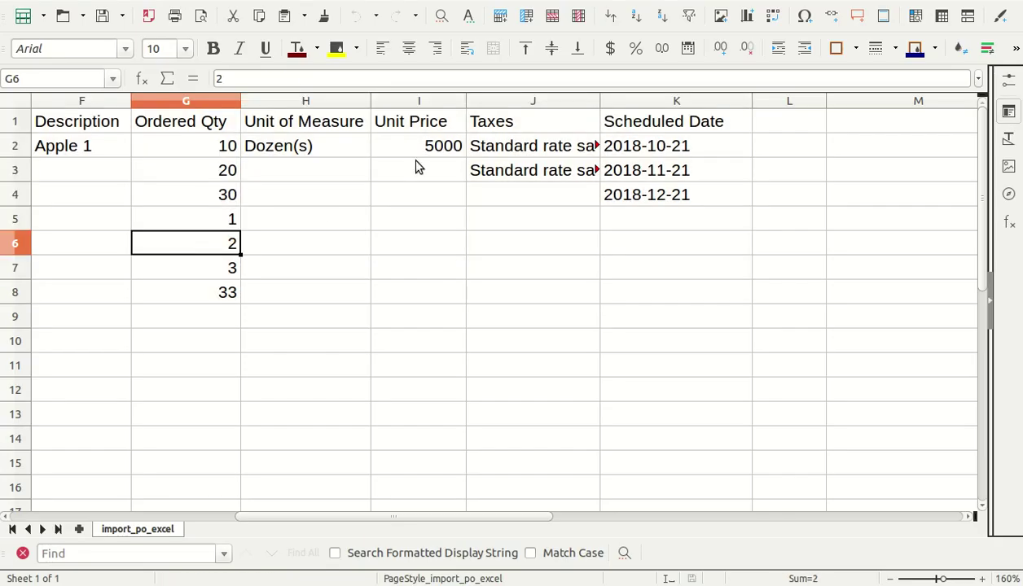
click(696, 152)
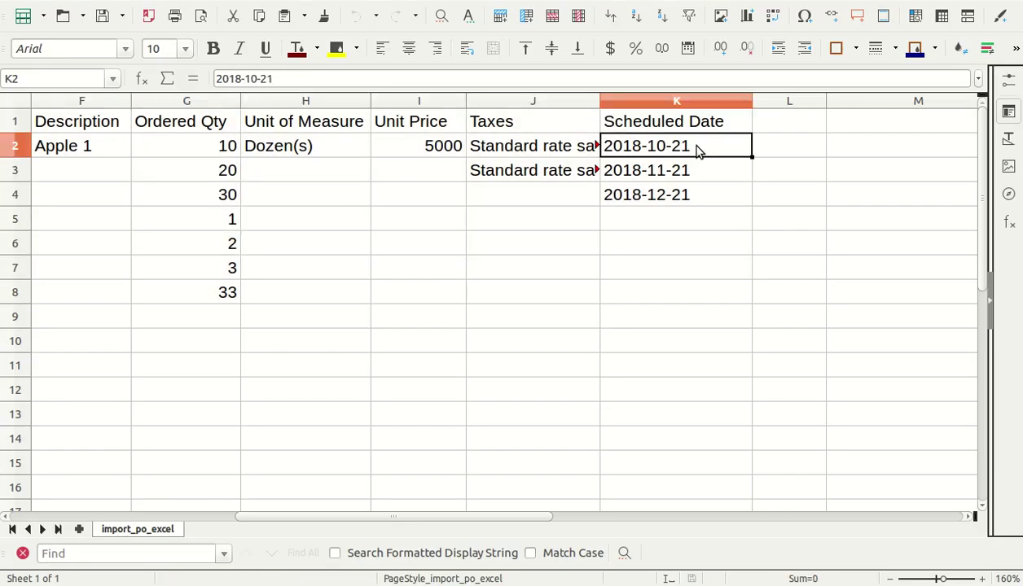
key(shift+Down)
key(shift+Down)
key(shift+Left)
key(shift+Home)
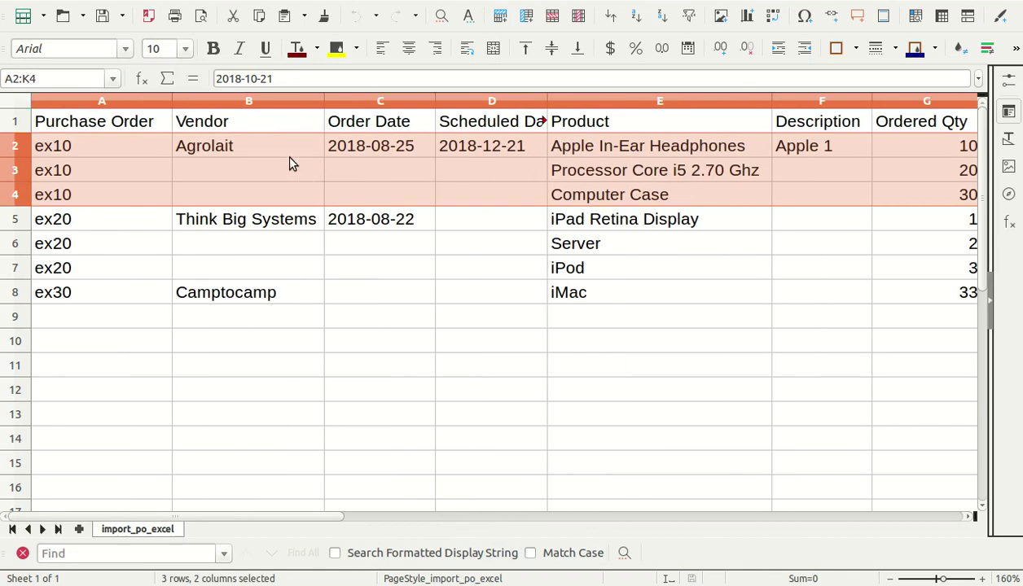
click(121, 160)
click(114, 140)
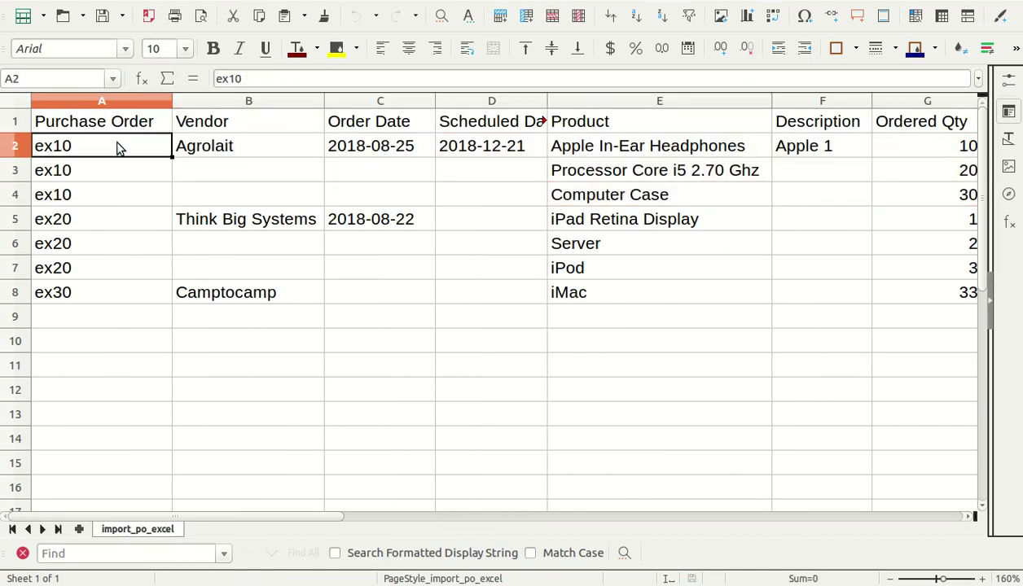
key(shift+Down)
key(shift+Down)
key(shift+Right)
key(shift+Right)
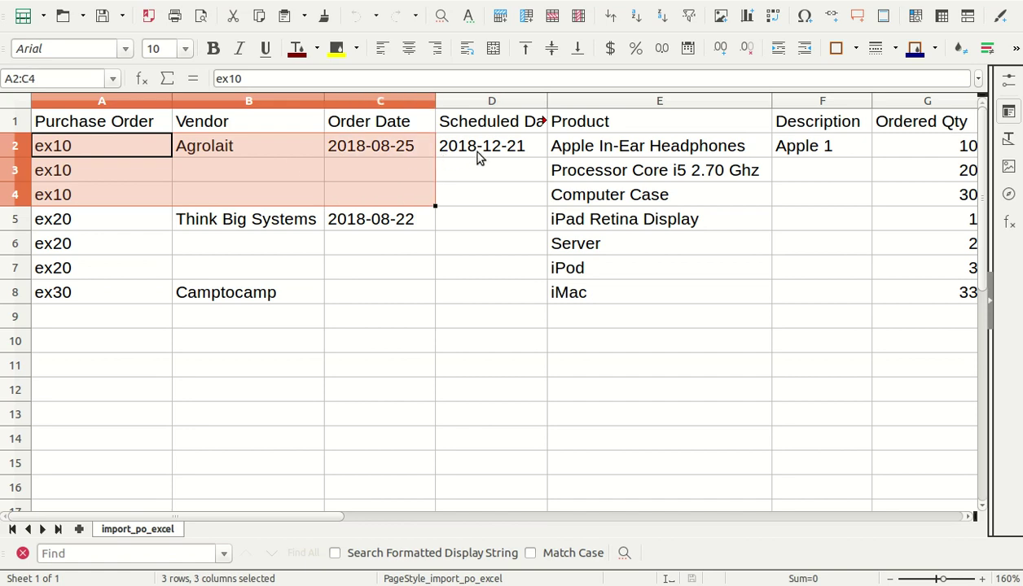
key(shift+Right)
key(shift+Right)
key(shift+Right)
key(shift+Right)
key(shift+Right)
key(shift+Right)
key(shift+Right)
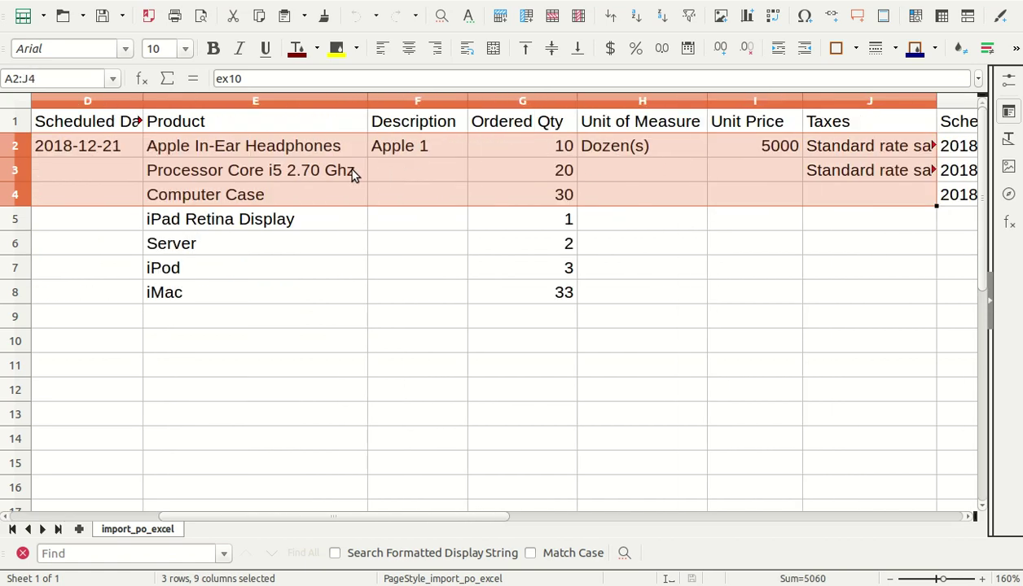
key(shift+Right)
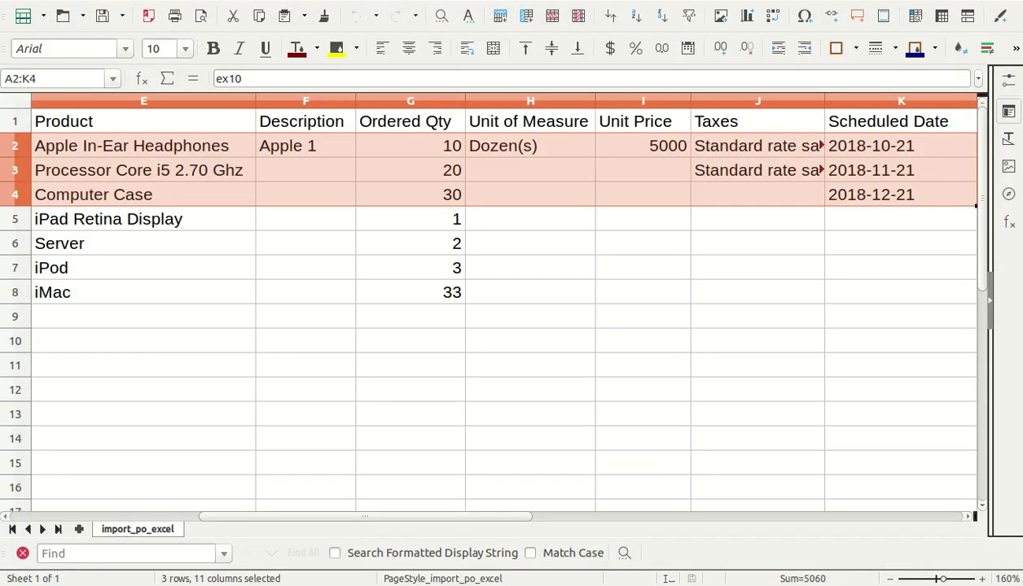
key(alt+Tab)
scroll(434, 415, down, 3)
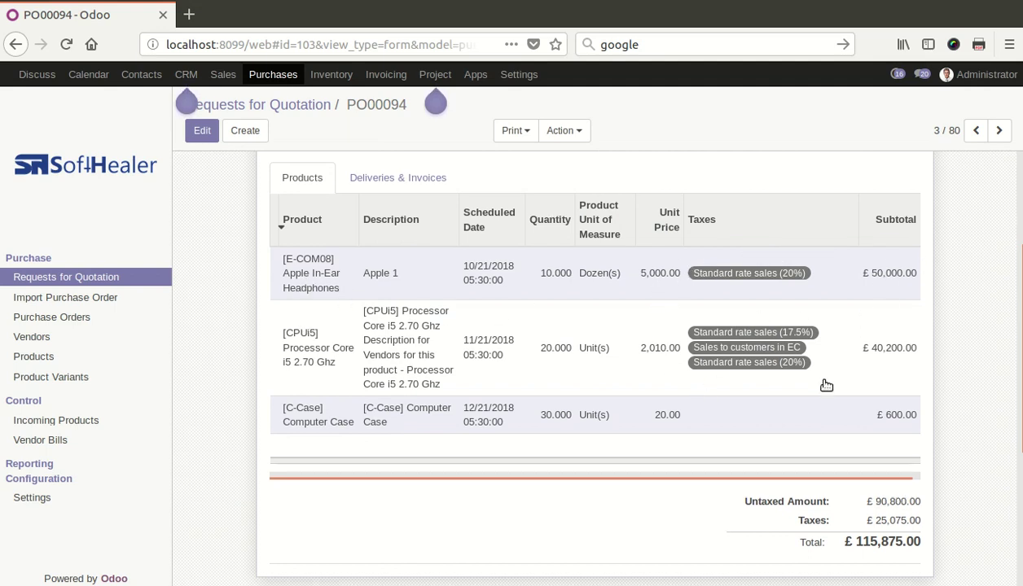
scroll(825, 385, down, 2)
scroll(815, 472, up, 2)
scroll(570, 367, up, 3)
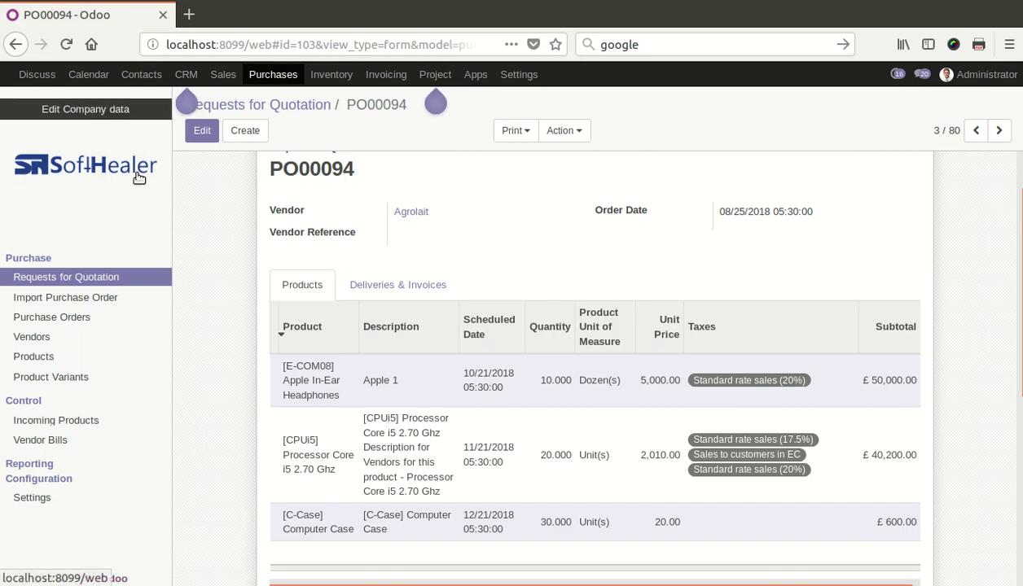
key(alt+Tab)
click(242, 273)
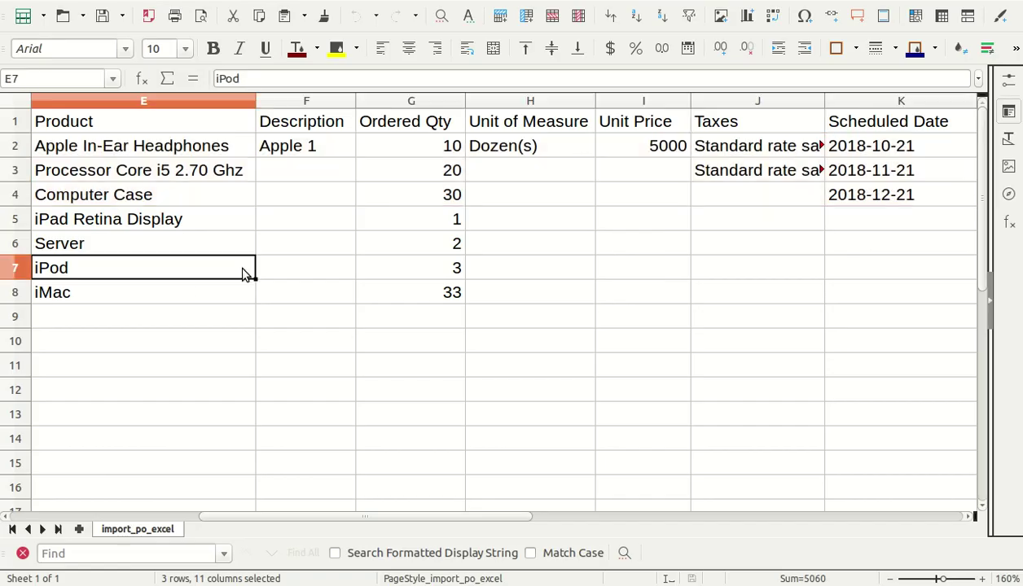
- Select E5:K7 to review the three ex20 product lines for Think Big Systems
click(157, 229)
key(shift+Left)
key(shift+Left)
key(shift+Left)
key(shift+Left)
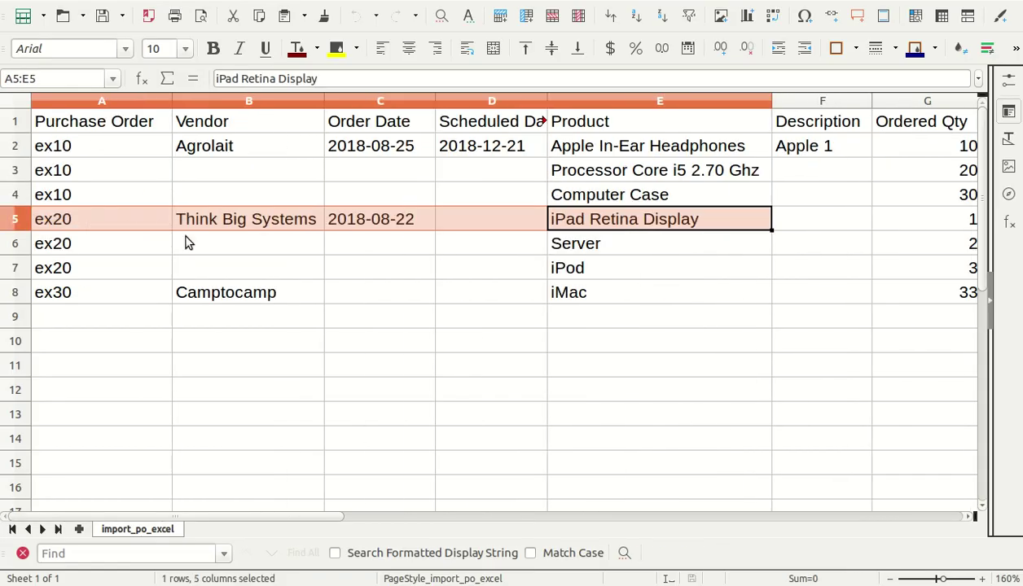
click(609, 246)
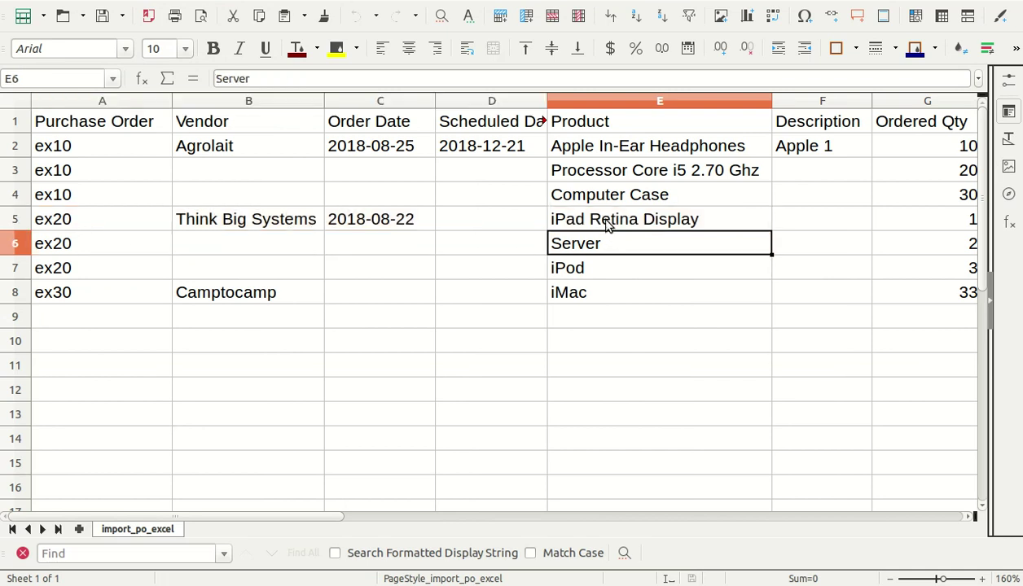
key(Up)
key(shift+Down)
key(shift+Down)
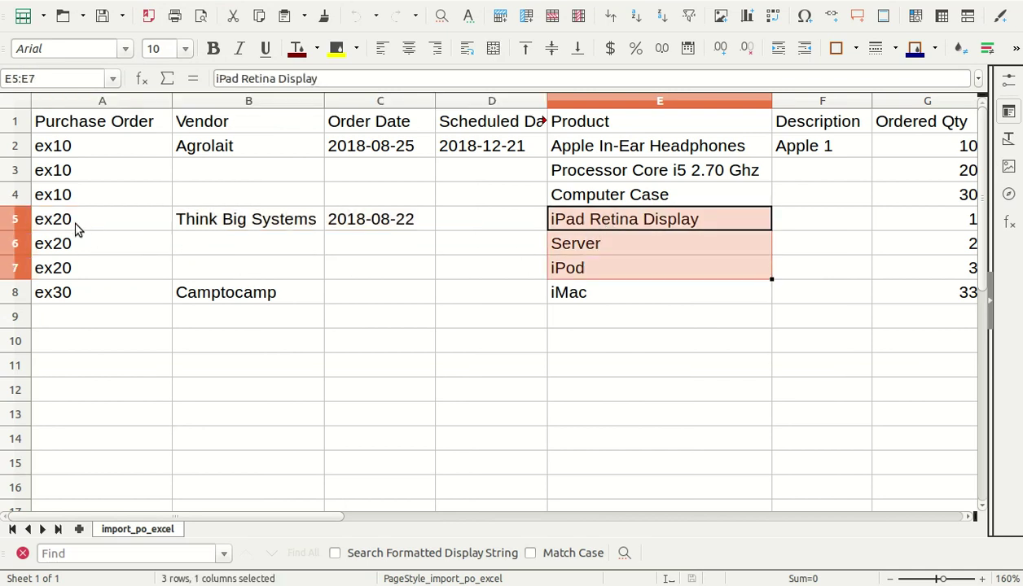
key(shift+Right)
key(shift+Right)
key(shift+Right)
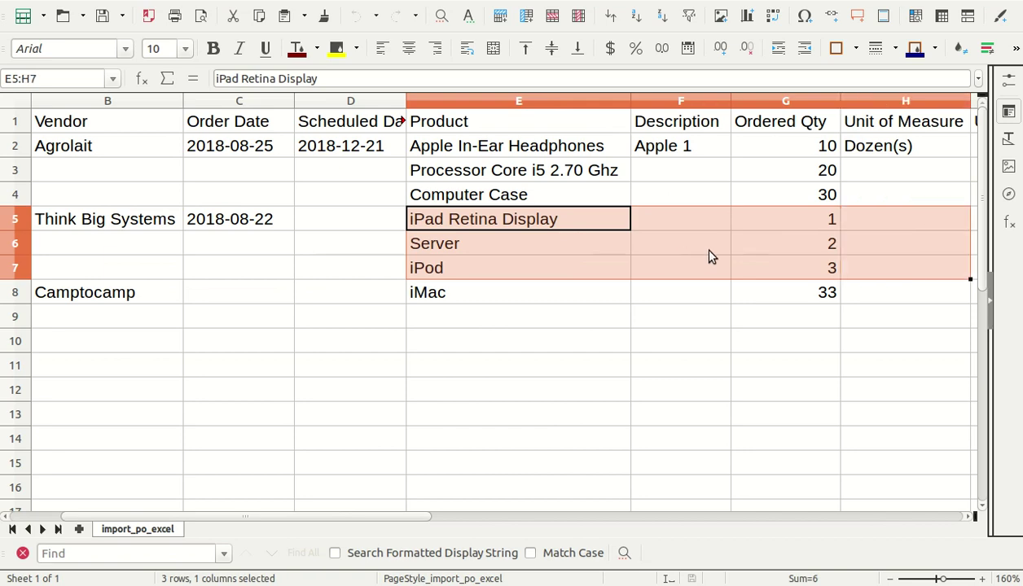
key(shift+Right)
key(shift+Right)
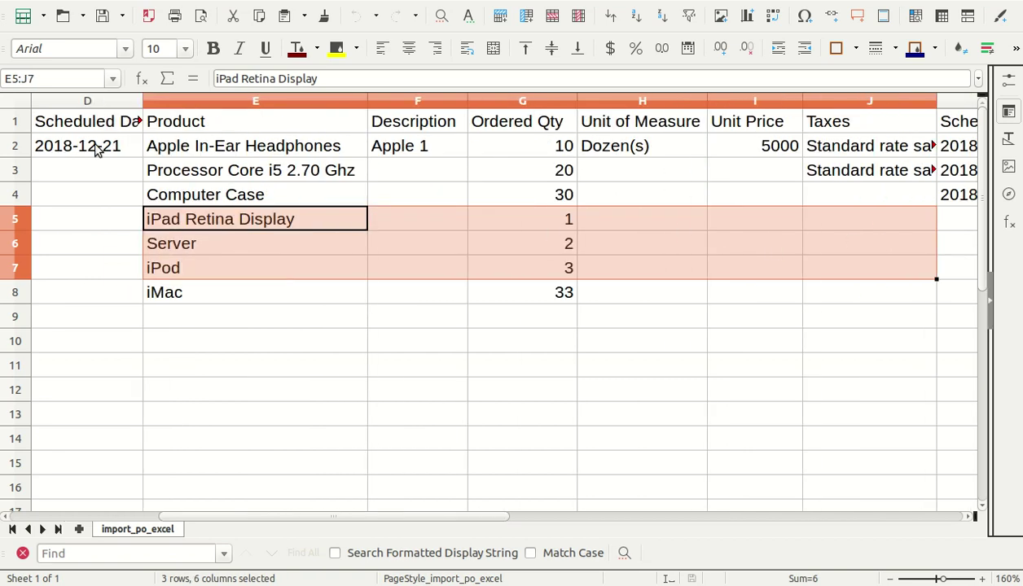
key(shift+Right)
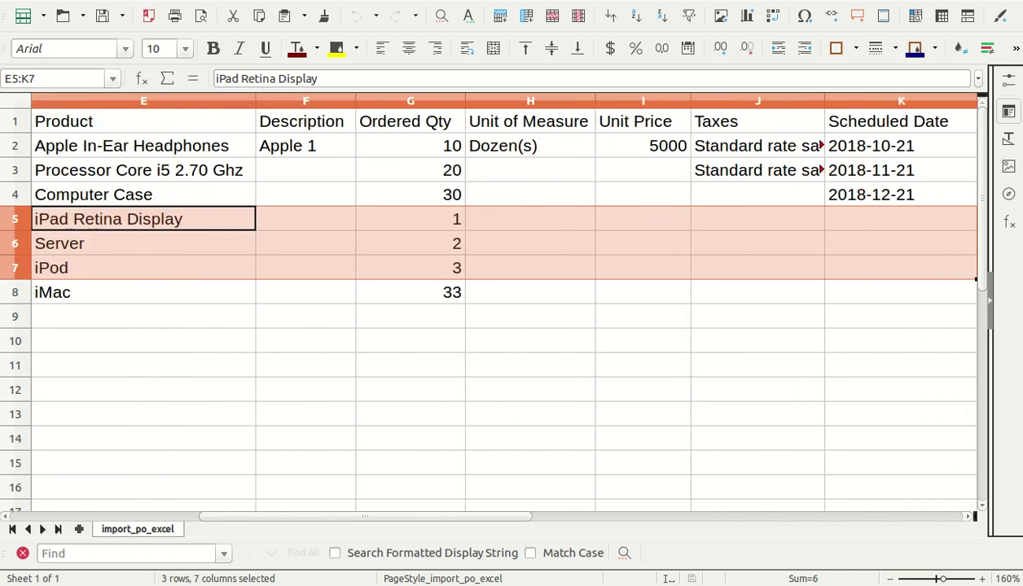
key(alt+Tab)
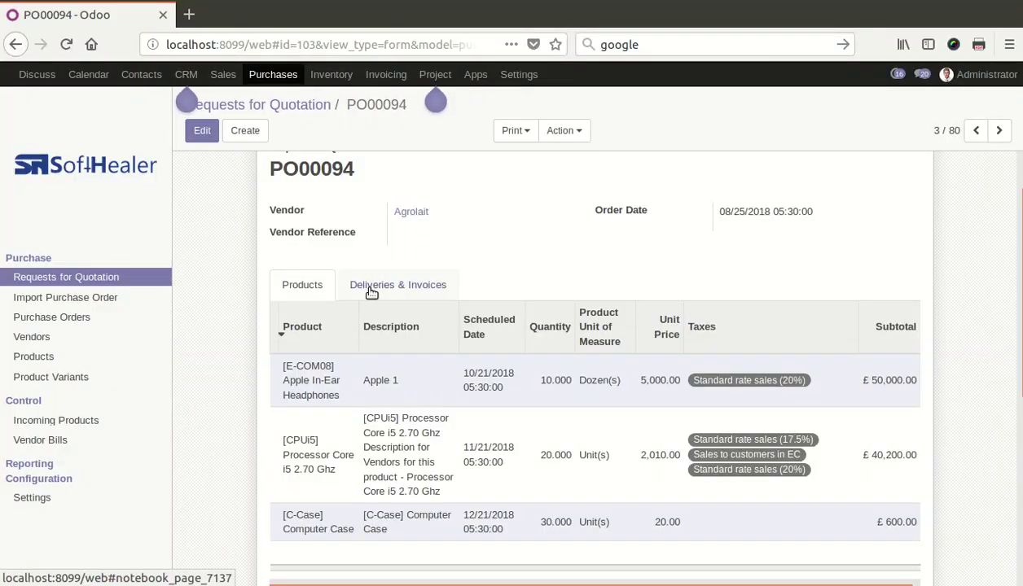
- Open RFQ PO00095 for Think Big Systems, then select the ex30 iMac row (quantity 33) in the spreadsheet
click(249, 111)
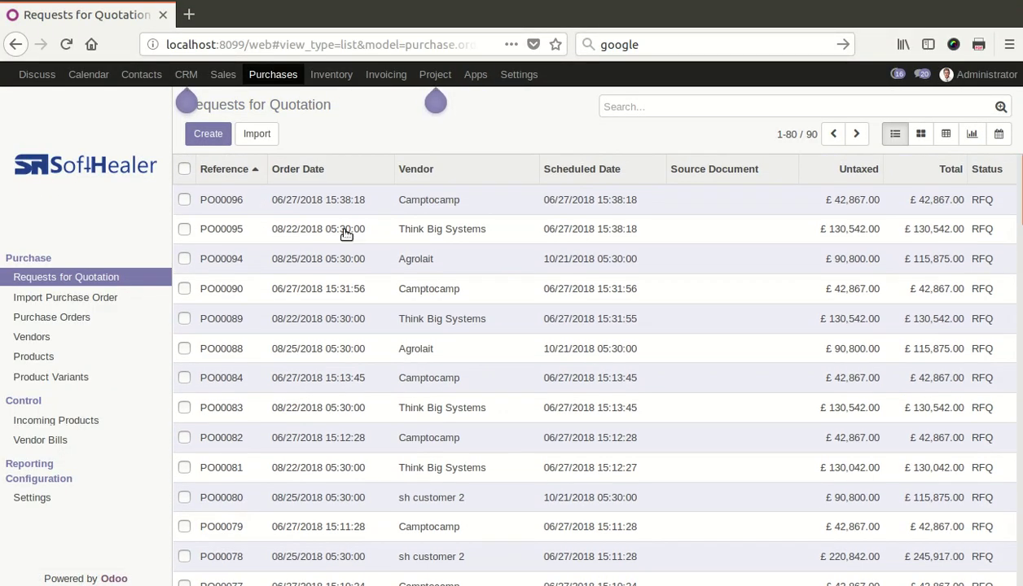
click(333, 231)
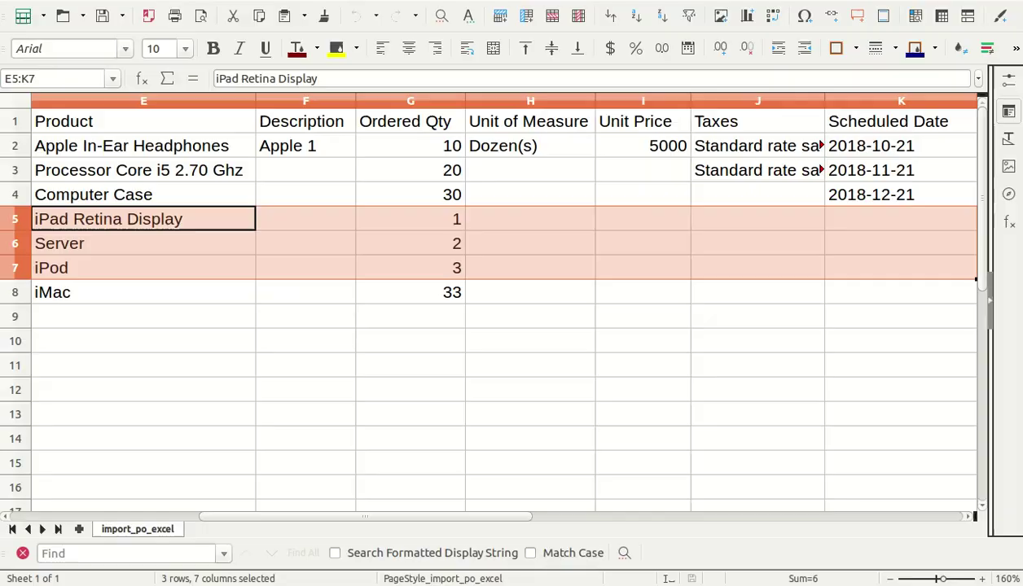
click(306, 310)
click(158, 293)
click(371, 298)
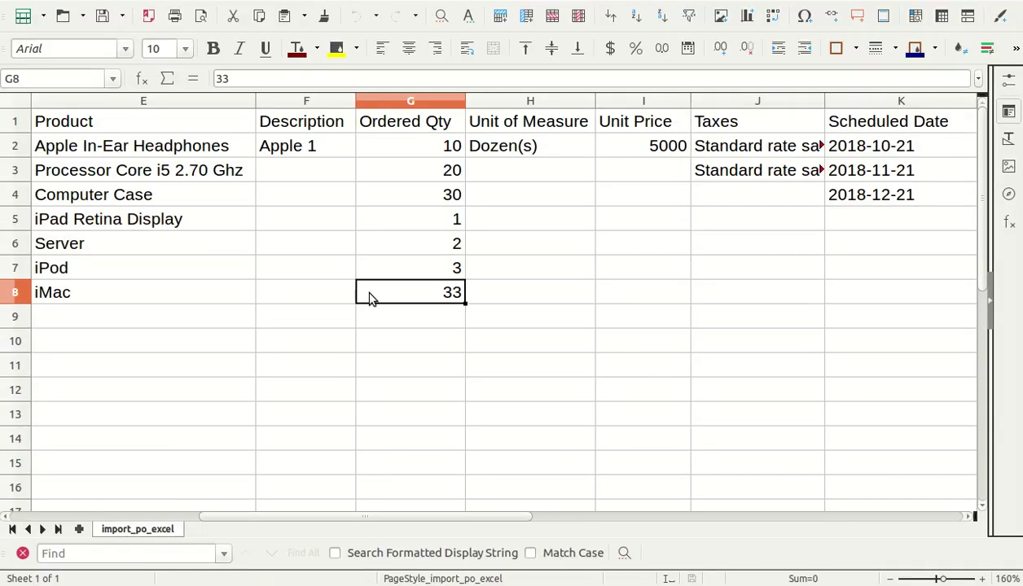
key(shift+Left)
key(shift+Left)
key(shift+Left)
key(shift+Left)
key(shift+Left)
key(shift+Left)
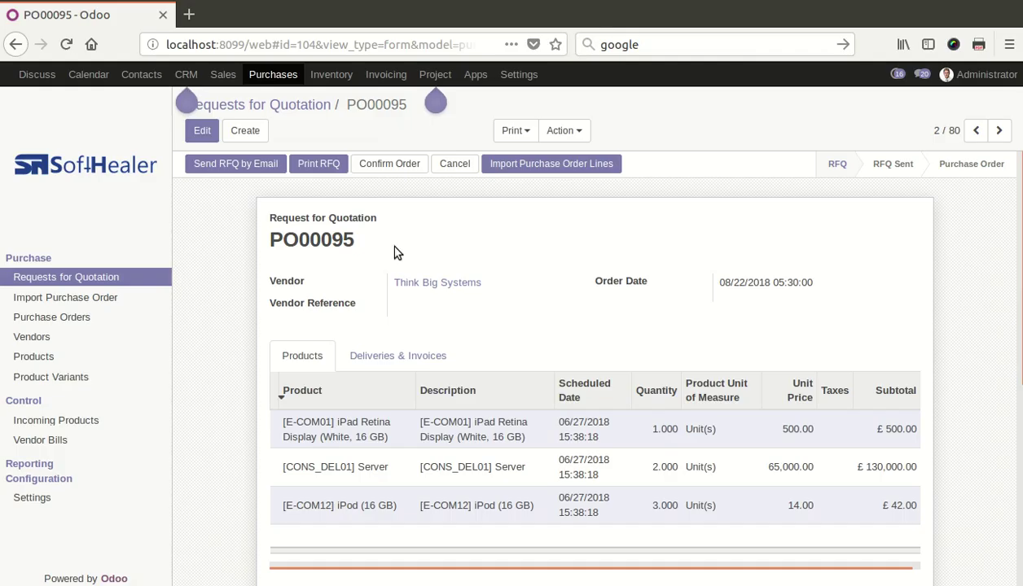
- Open RFQ PO00096 for Camptocamp and check its iMac line: 33 units at 1,299.00, totalling £42,867.00
click(304, 169)
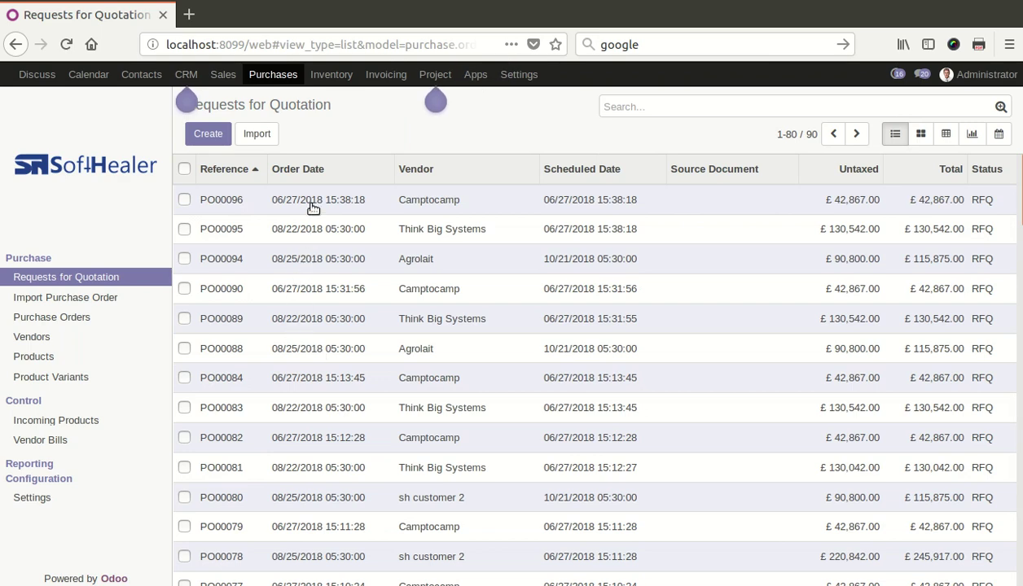
click(313, 201)
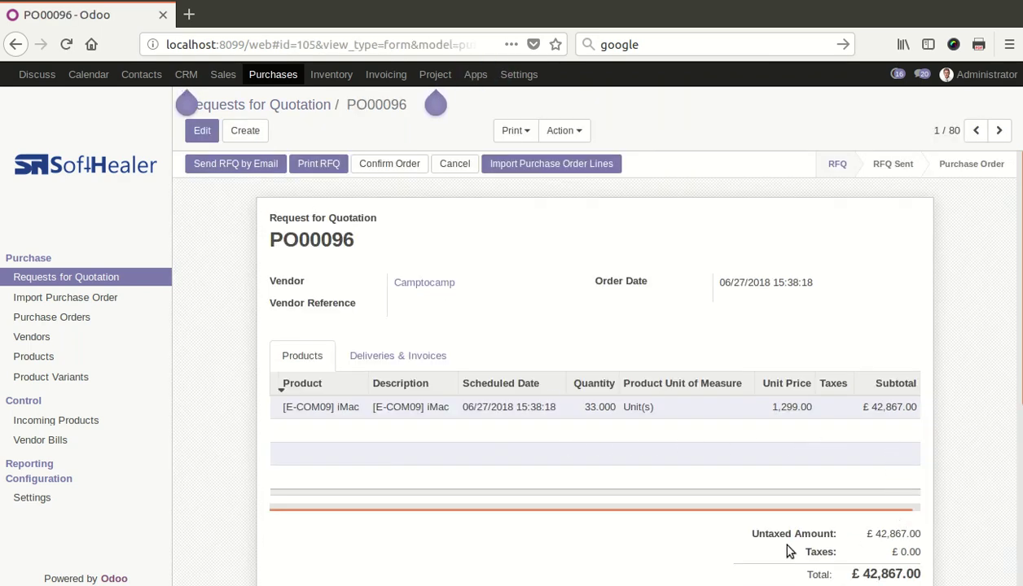
scroll(788, 552, down, 2)
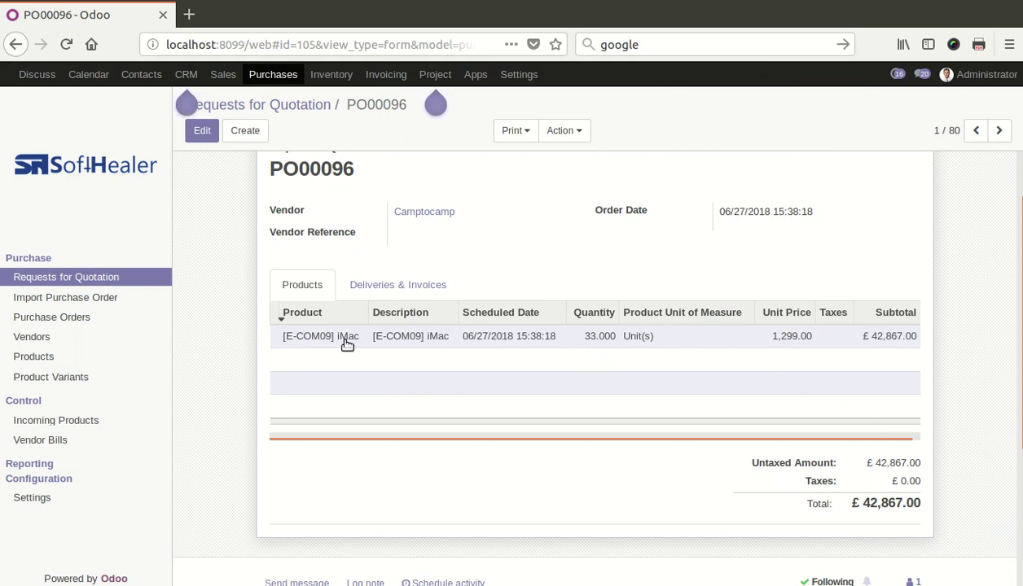
scroll(487, 268, up, 2)
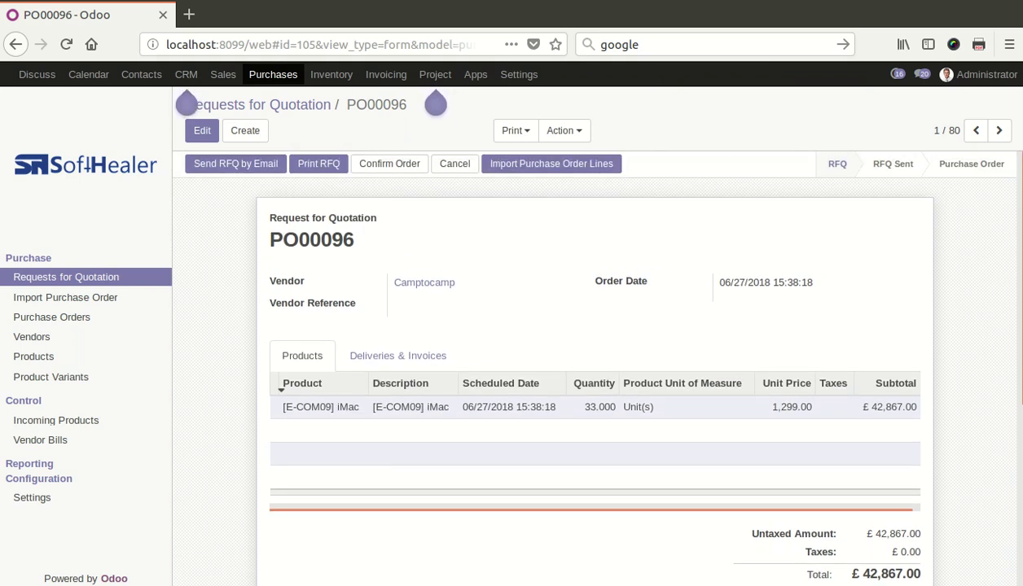
click(875, 1)
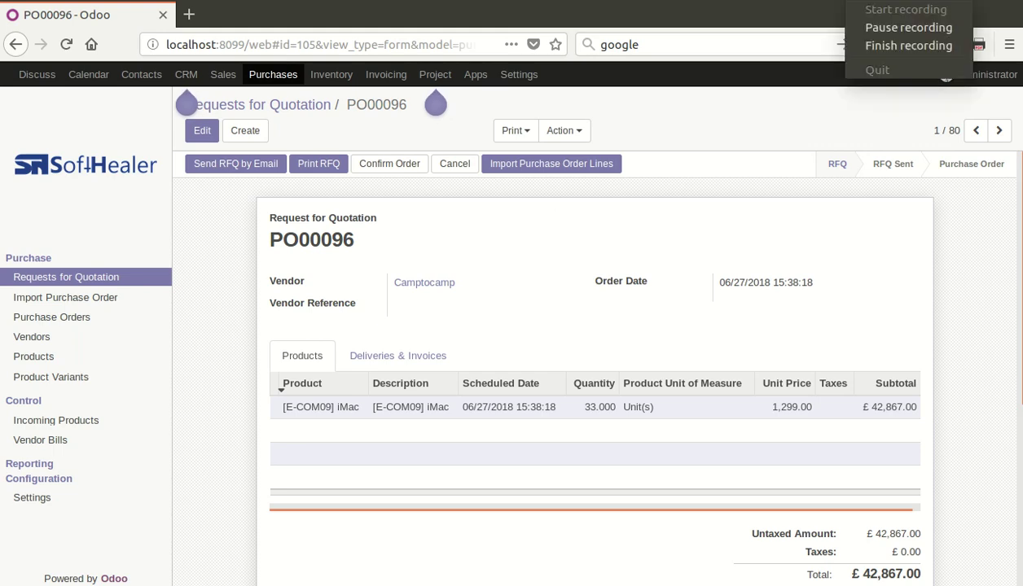